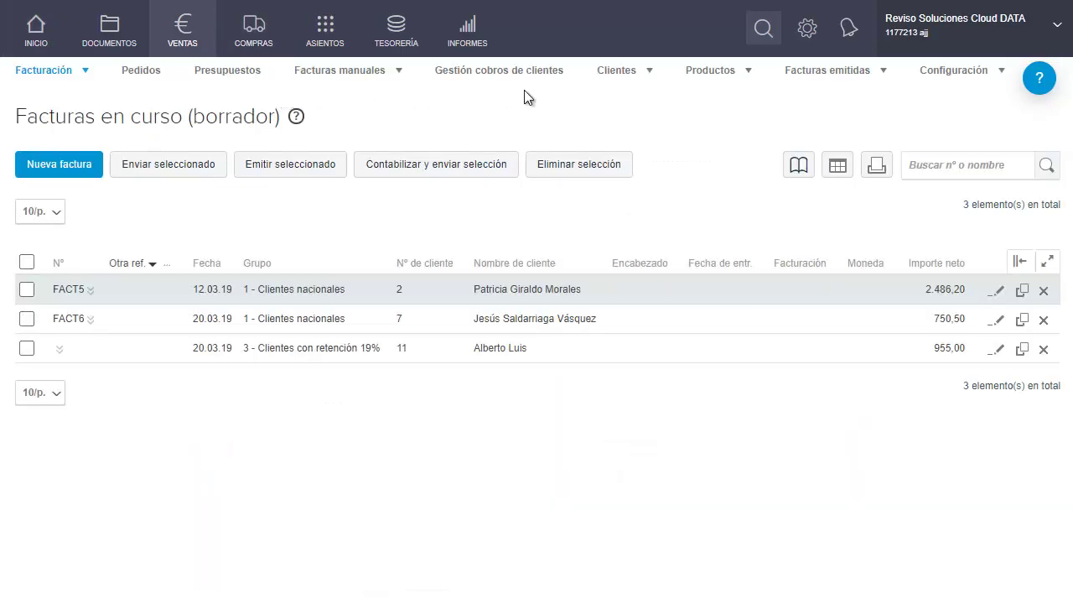
- Open the invoice design settings to show the list of template collections
{"action": "left_click", "coordinate": [954, 72]}
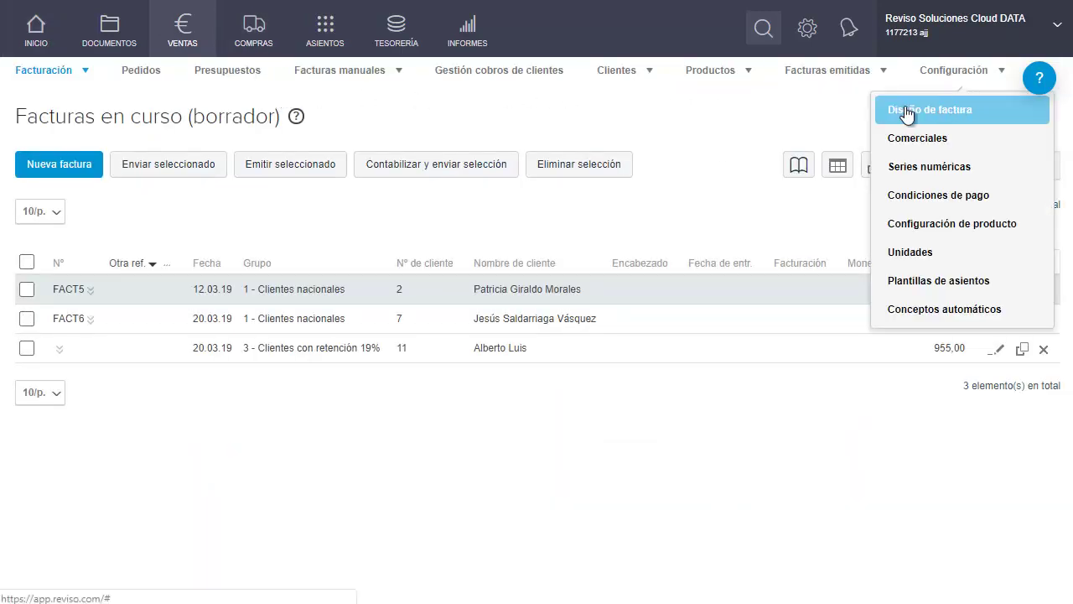
{"action": "left_click", "coordinate": [936, 115]}
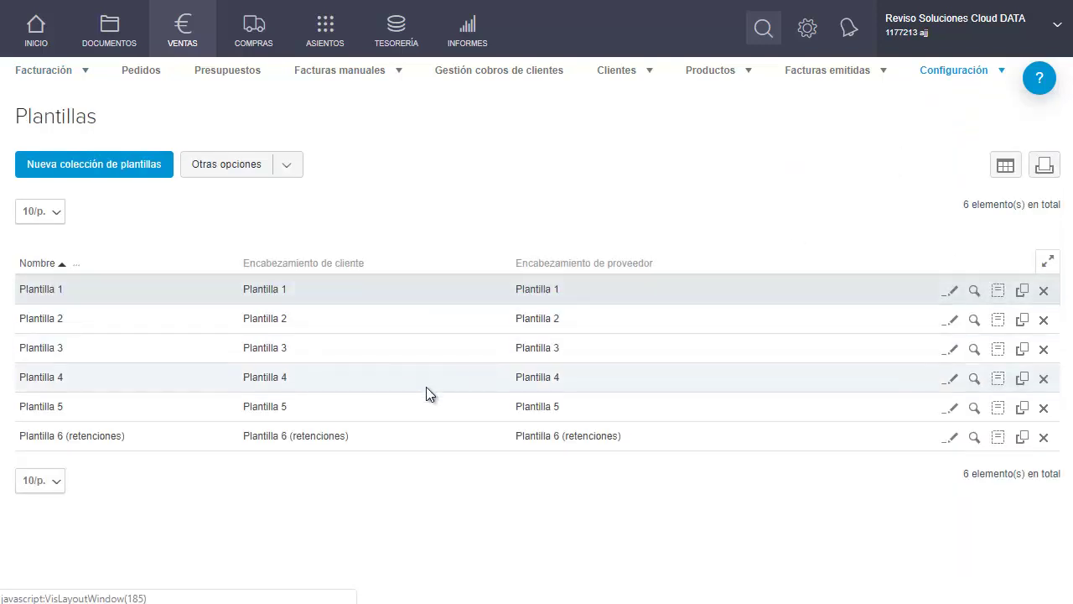
{"action": "left_click", "coordinate": [446, 285]}
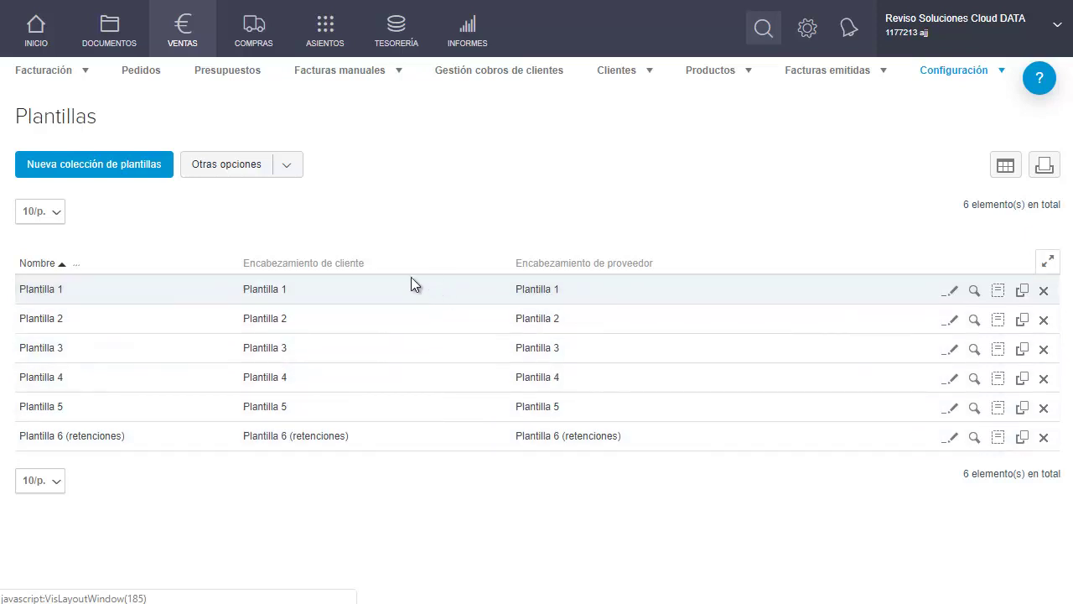
- View the list of page header and footer templates and return to the template collections
{"action": "left_click", "coordinate": [216, 167]}
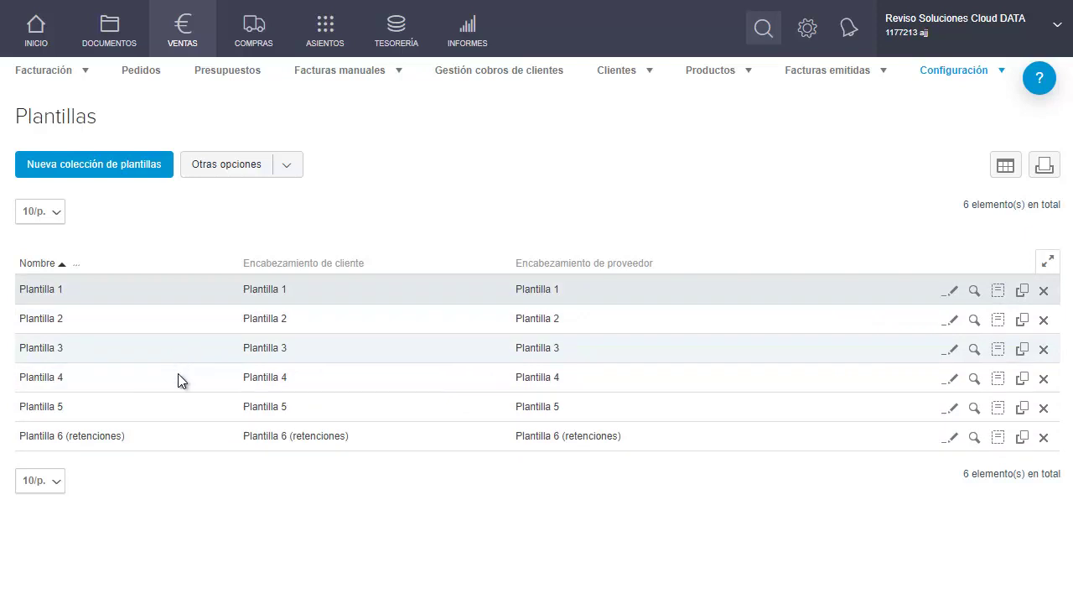
{"action": "left_click", "coordinate": [234, 165]}
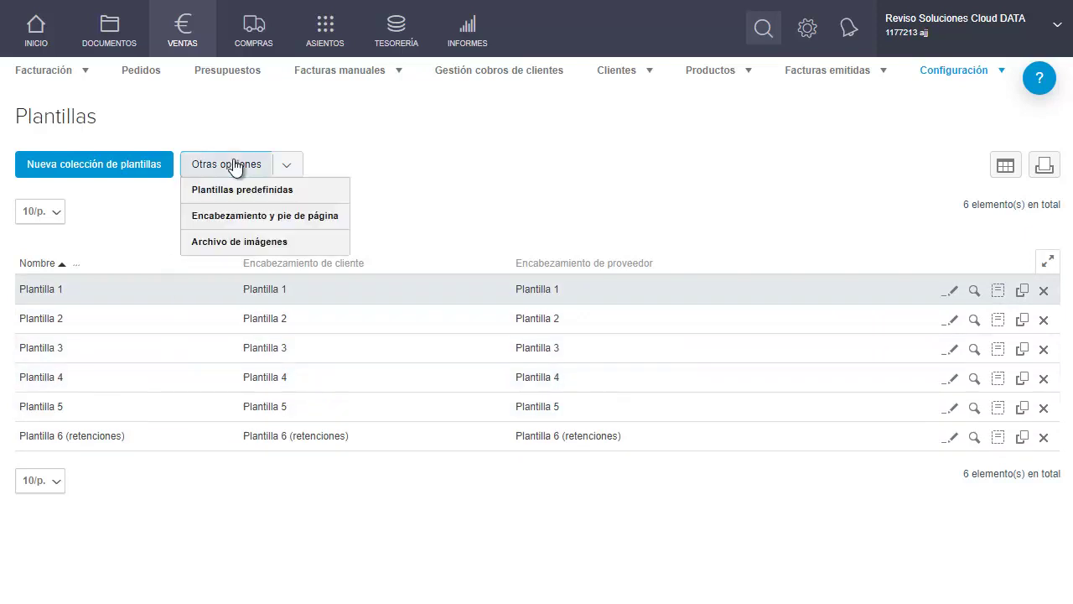
{"action": "left_click", "coordinate": [240, 218]}
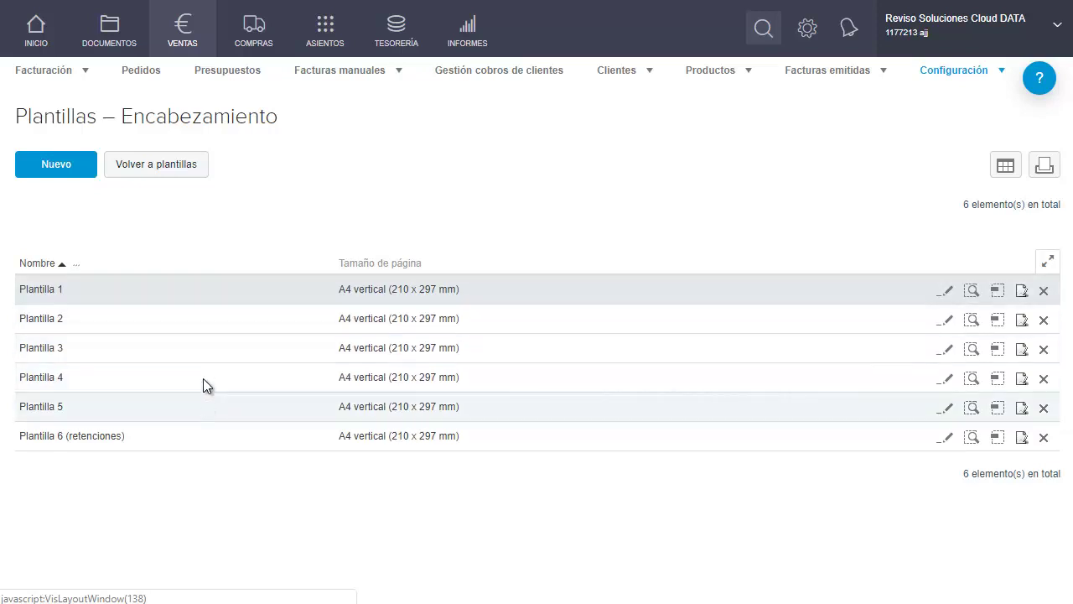
{"action": "left_click", "coordinate": [168, 170]}
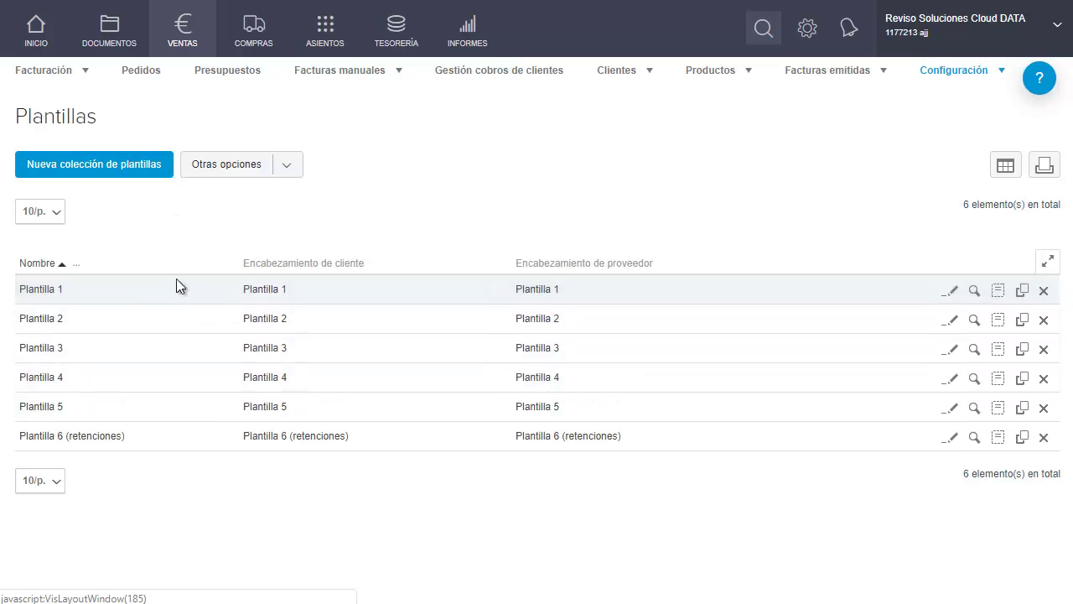
- Preview Plantilla 1 as a sample invoice in an enlarged window and close the preview
{"action": "left_click", "coordinate": [998, 293]}
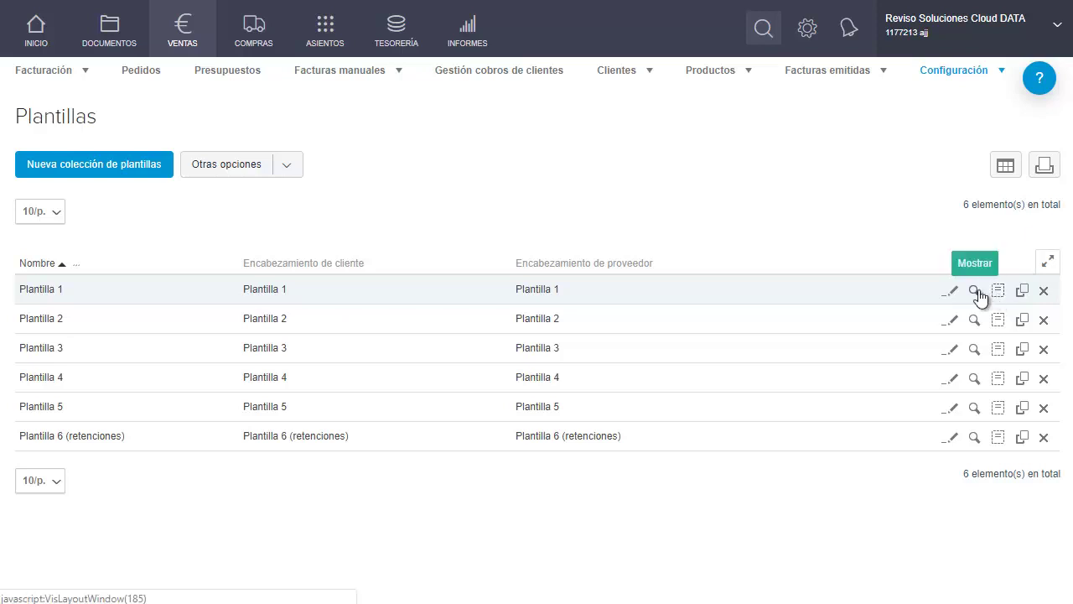
{"action": "left_click", "coordinate": [974, 291]}
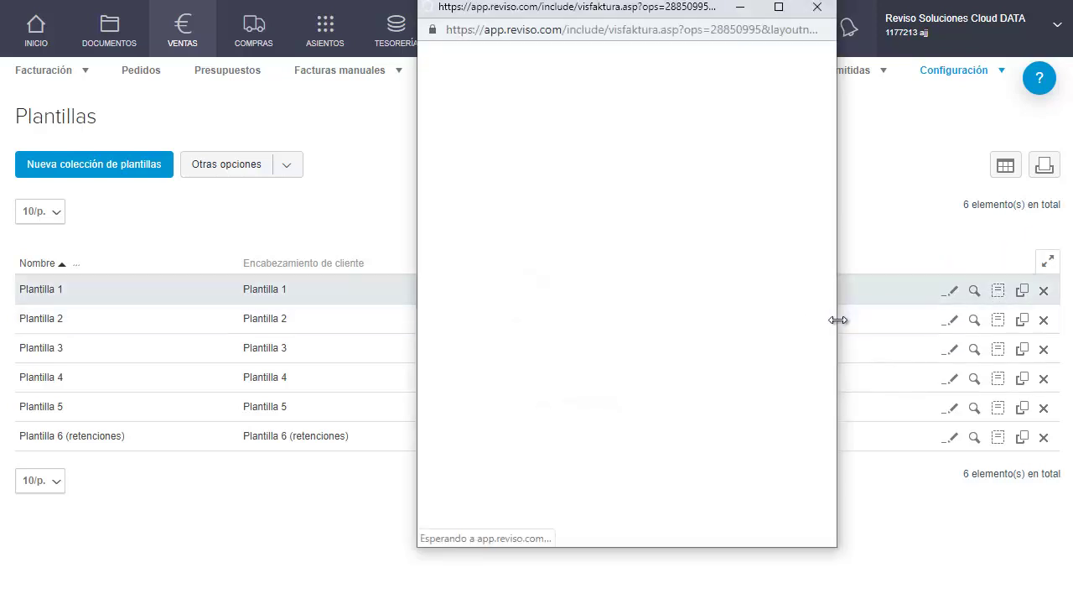
{"action": "left_click_drag", "start_coordinate": [939, 328], "coordinate": [1021, 335]}
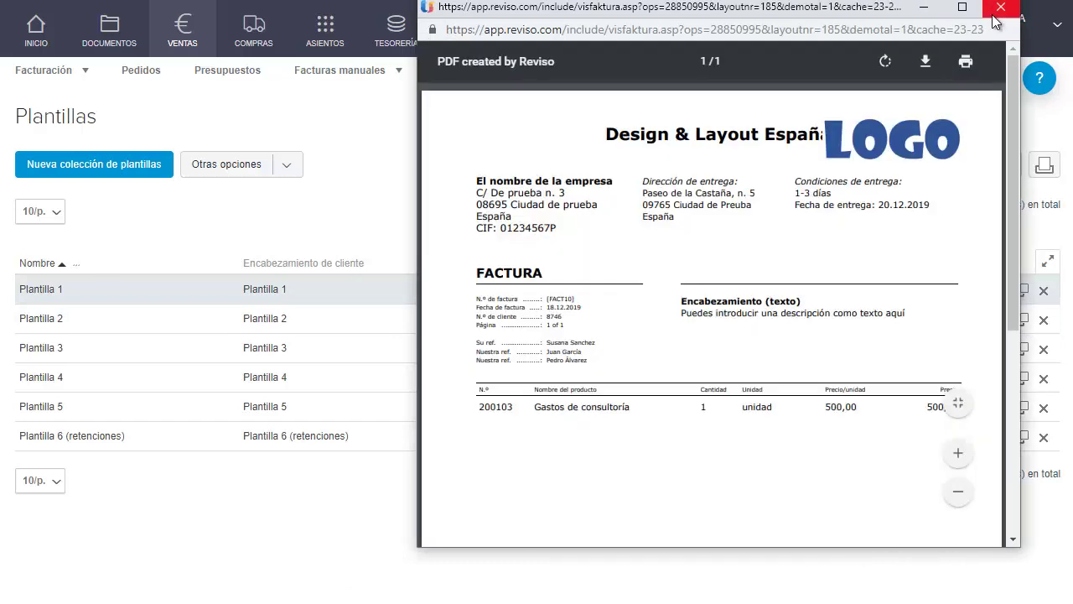
{"action": "left_click", "coordinate": [998, 10]}
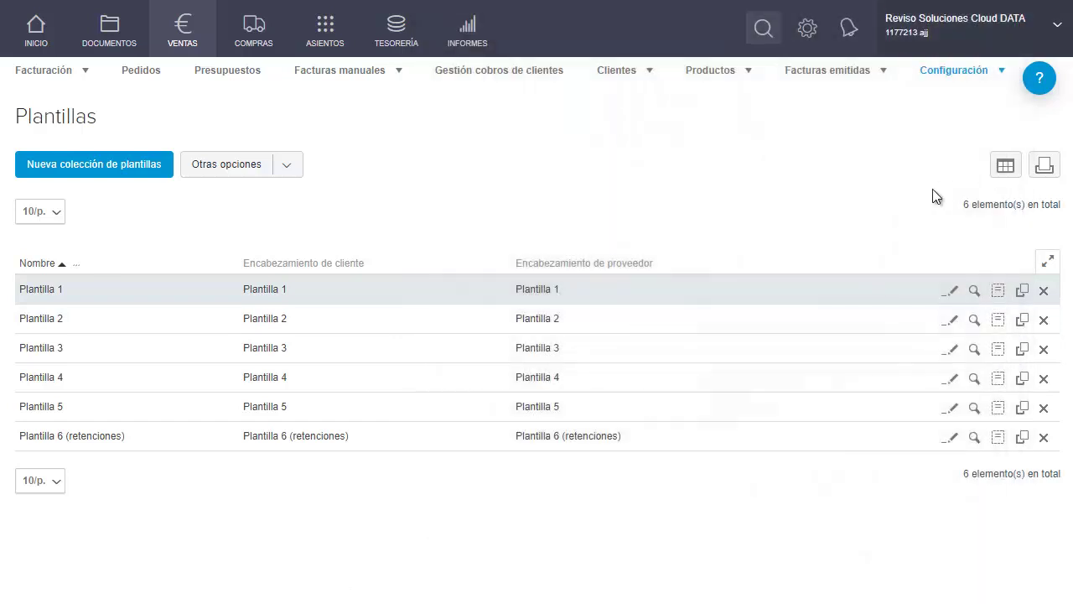
- Edit the Plantilla 1 collection, choosing Plantilla 1 as its customer header, and save it
{"action": "left_click", "coordinate": [955, 290]}
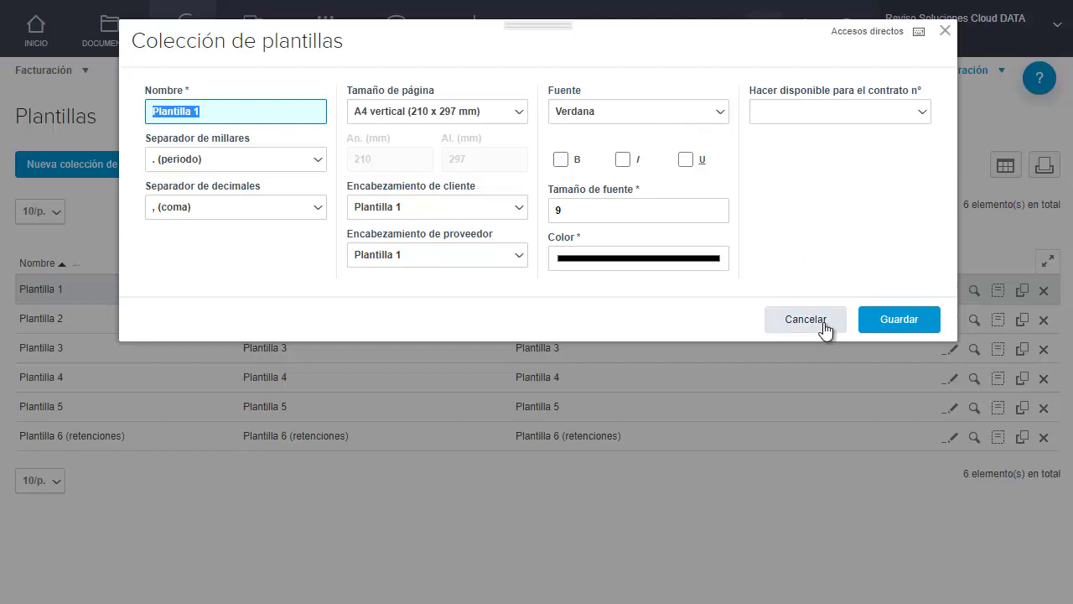
{"action": "left_click", "coordinate": [491, 206]}
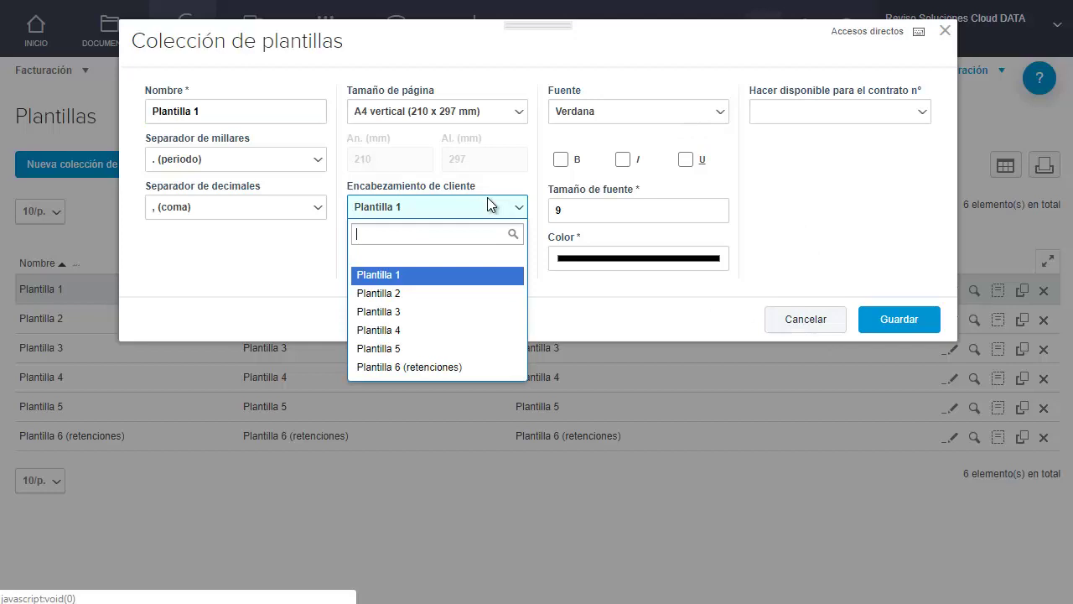
{"action": "left_click", "coordinate": [472, 277]}
{"action": "left_click", "coordinate": [922, 323]}
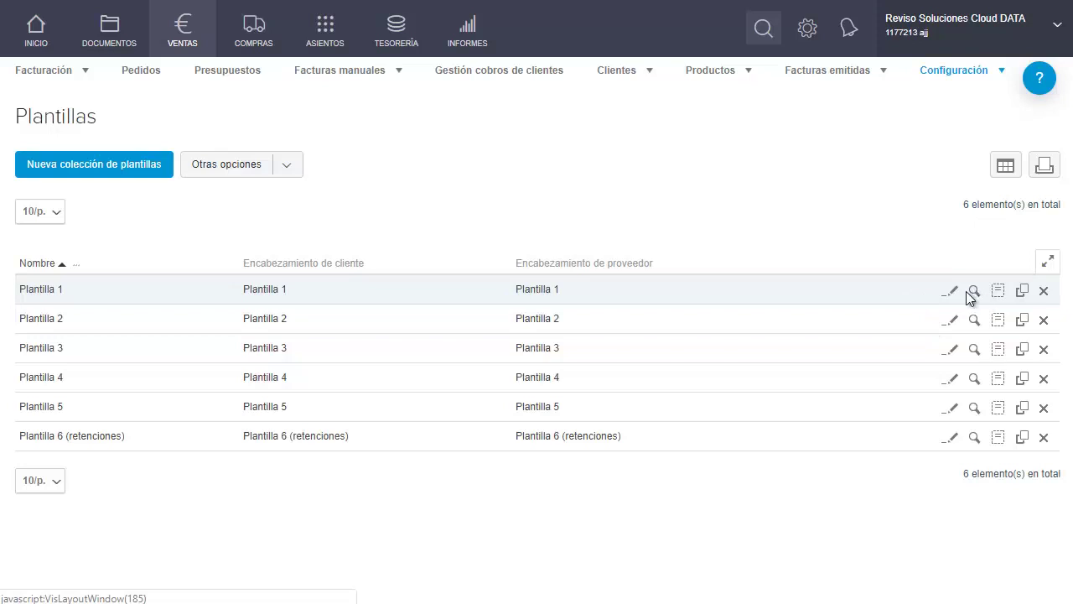
- Duplicate the Plantilla 1 collection under the name Plantilla 7 and save it
{"action": "left_click", "coordinate": [1022, 291]}
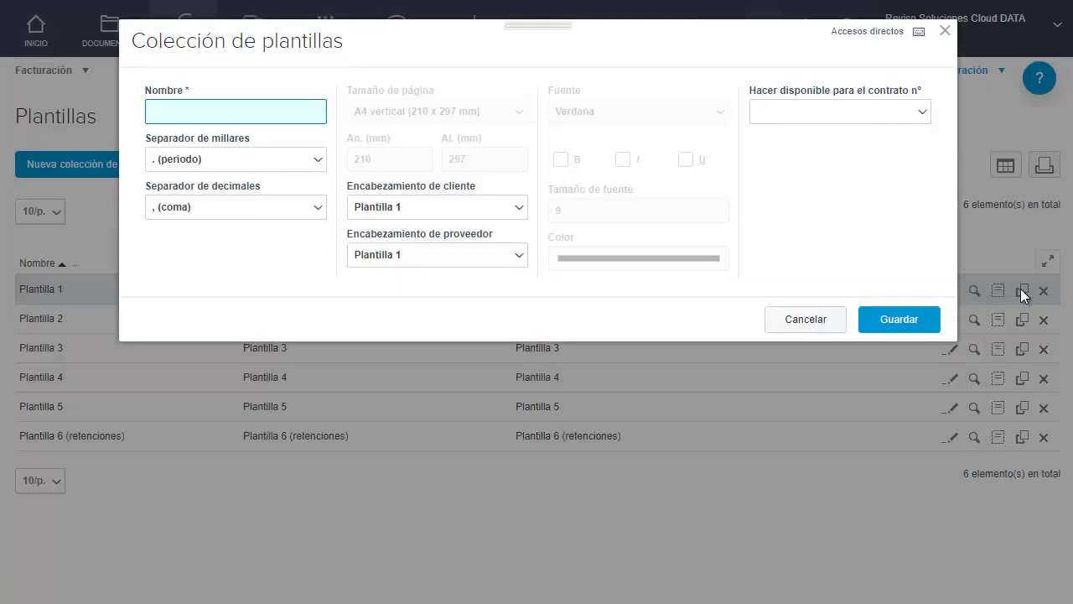
{"action": "type", "text": "Plantilla 7"}
{"action": "left_click", "coordinate": [917, 319]}
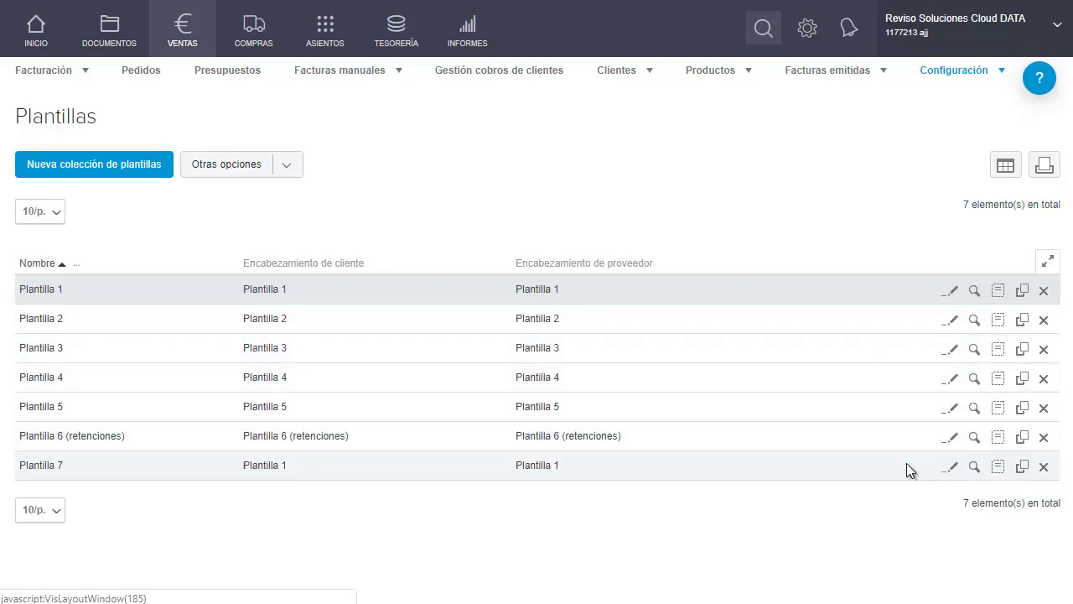
- Review the customer header choices in the Plantilla 7 collection settings and close them without saving
{"action": "left_click", "coordinate": [957, 463]}
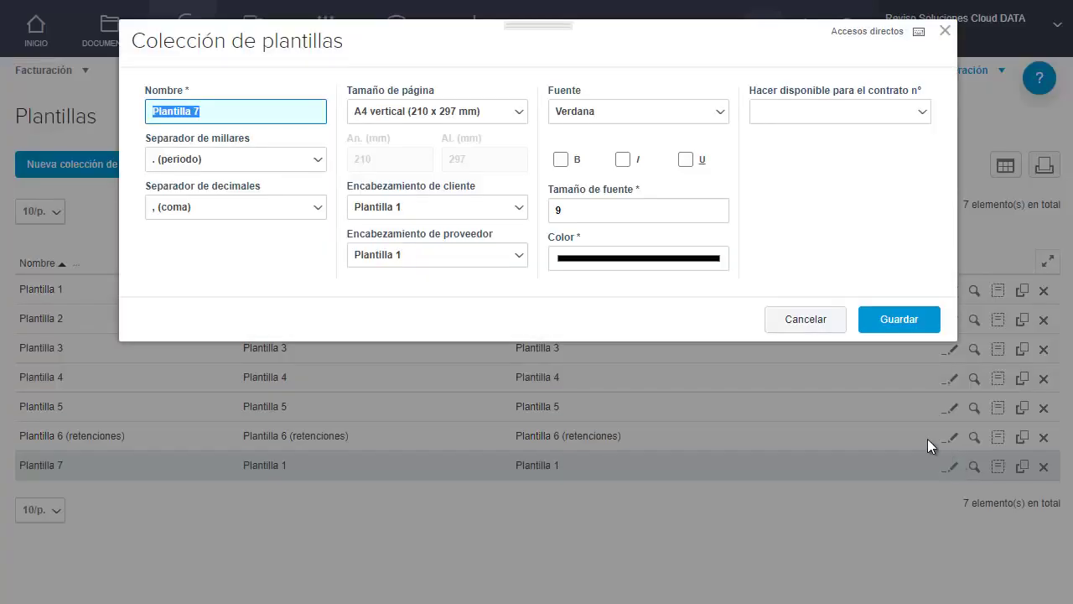
{"action": "left_click", "coordinate": [495, 207]}
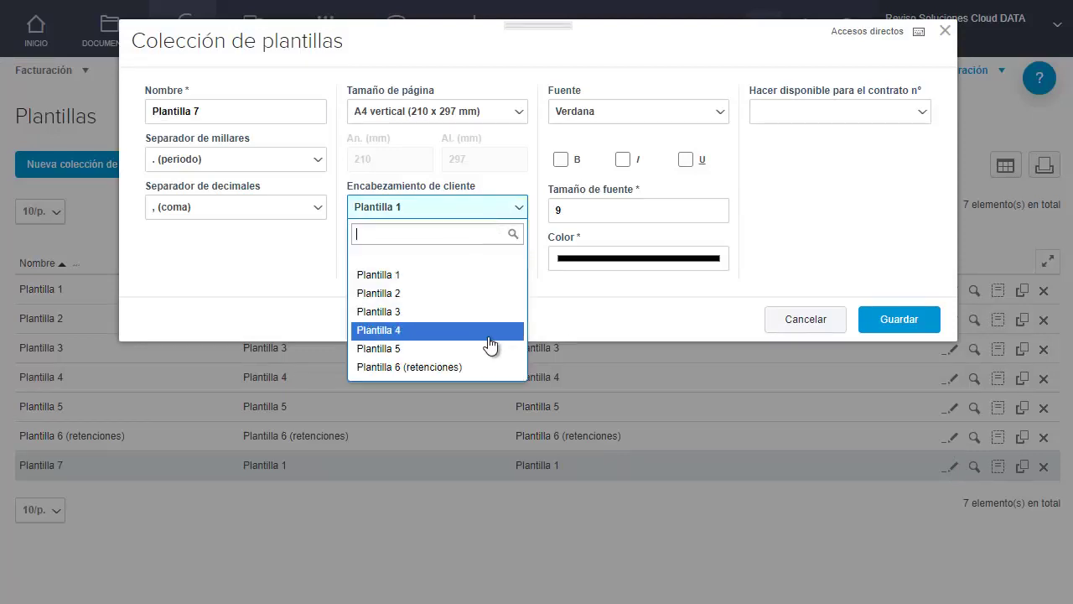
{"action": "left_click", "coordinate": [505, 277]}
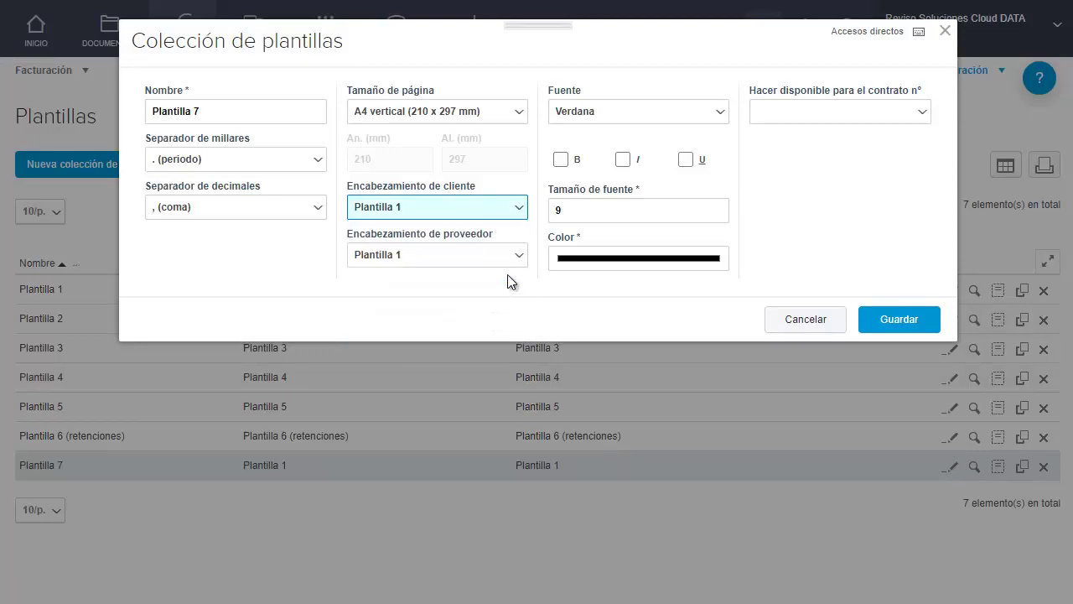
{"action": "left_click", "coordinate": [808, 322]}
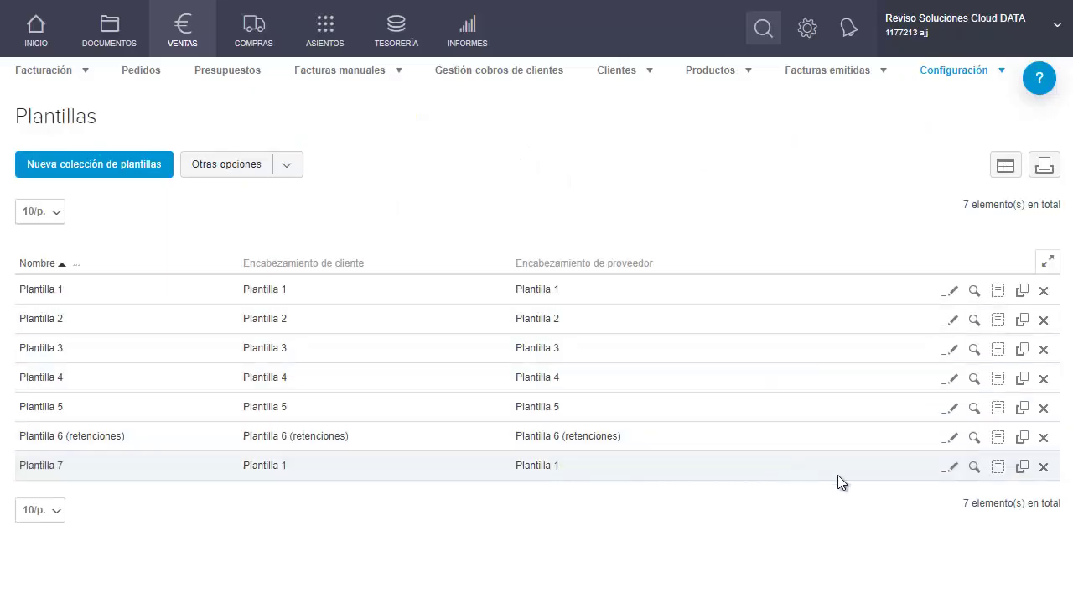
- Open the Factura layout of Plantilla 7 for element editing and preview the whole page with sample data
{"action": "left_click", "coordinate": [999, 466]}
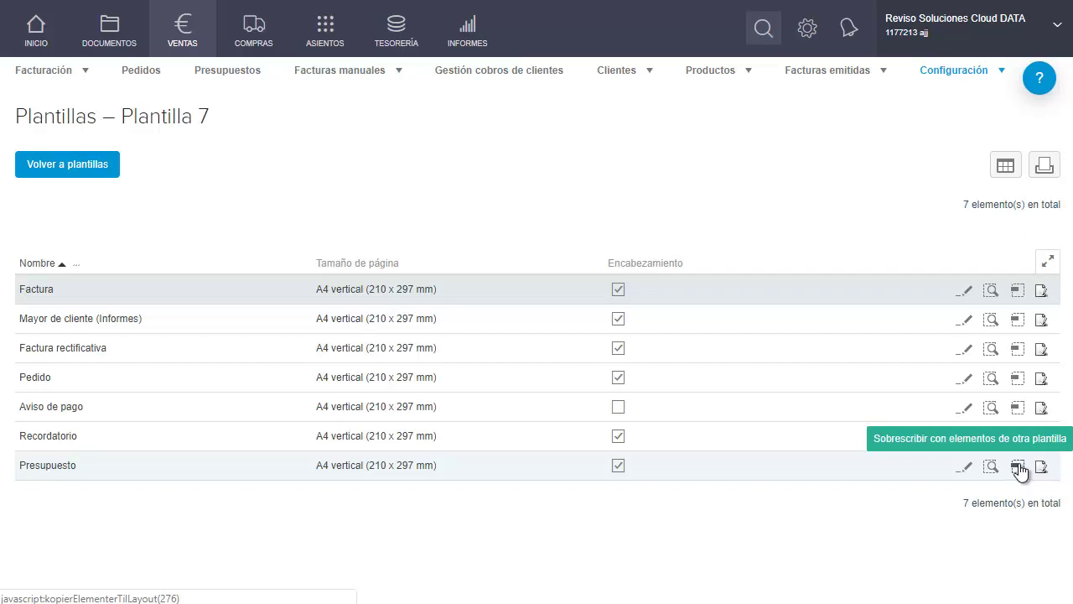
{"action": "left_click", "coordinate": [1041, 291]}
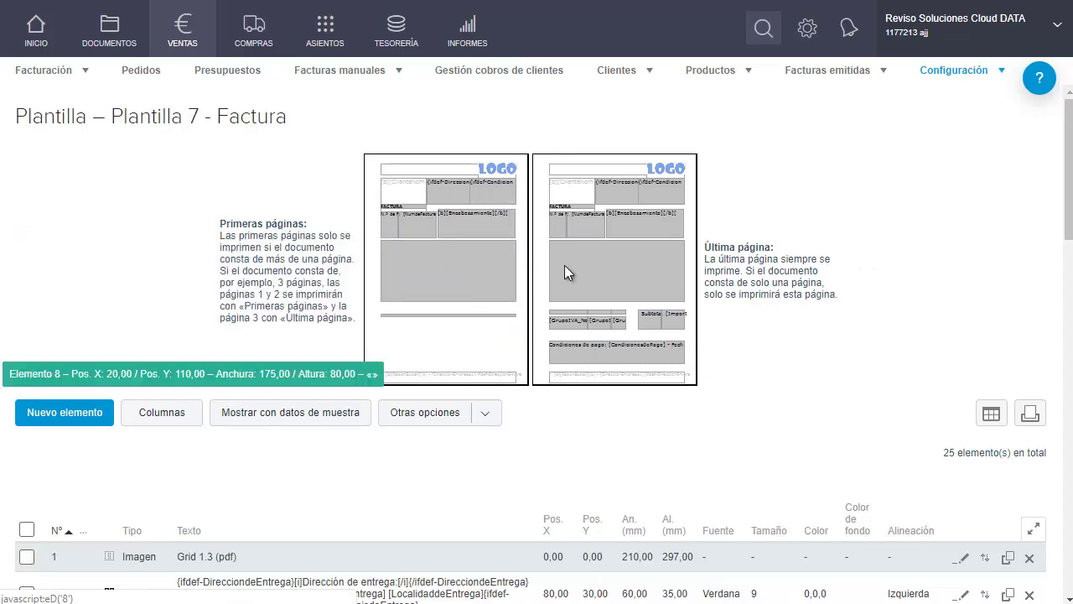
{"action": "left_click", "coordinate": [346, 414]}
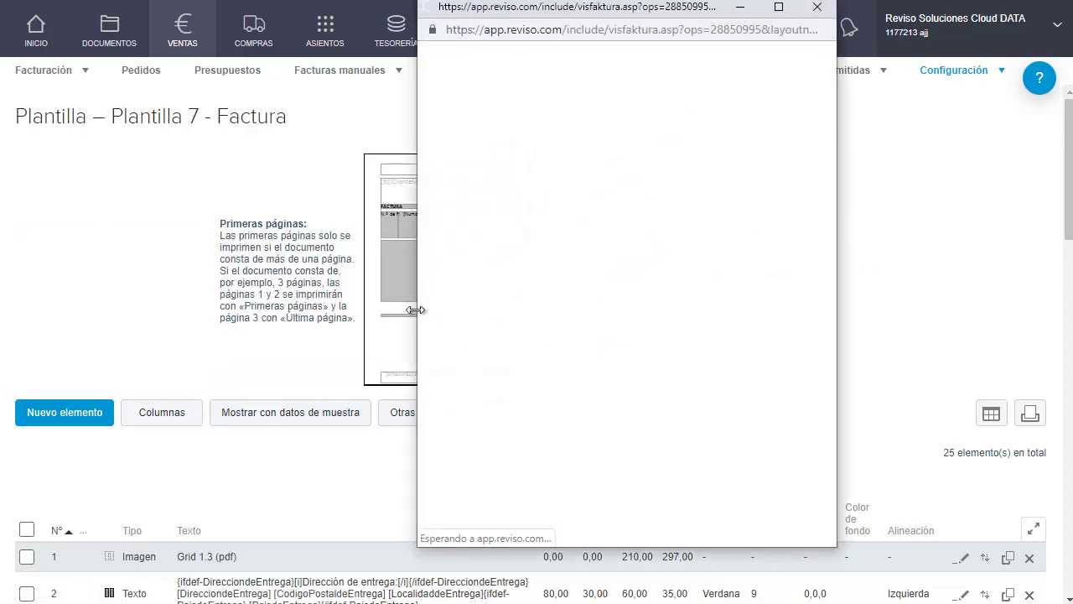
{"action": "left_click_drag", "start_coordinate": [417, 308], "coordinate": [115, 311]}
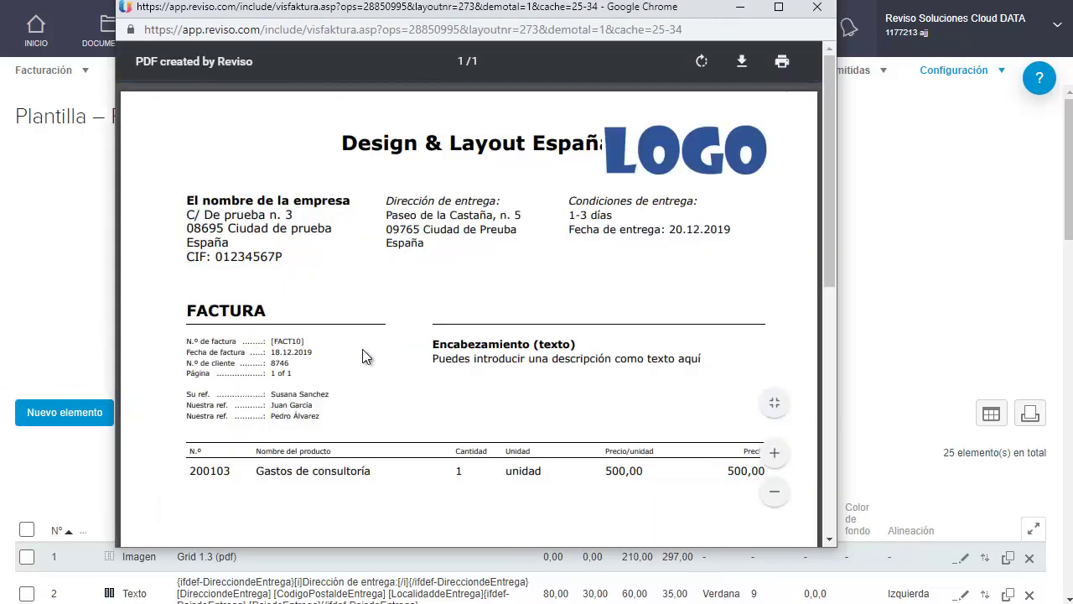
{"action": "scroll", "coordinate": [362, 349], "scroll_direction": "down", "scroll_amount": 6}
{"action": "scroll", "coordinate": [362, 349], "scroll_direction": "up", "scroll_amount": 6}
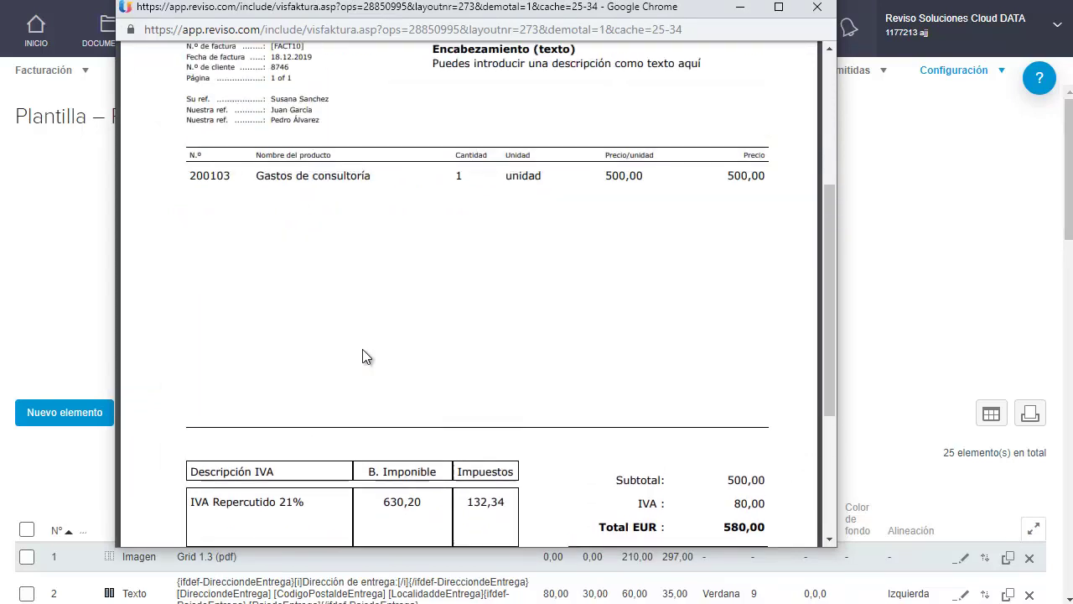
{"action": "left_click", "coordinate": [817, 8]}
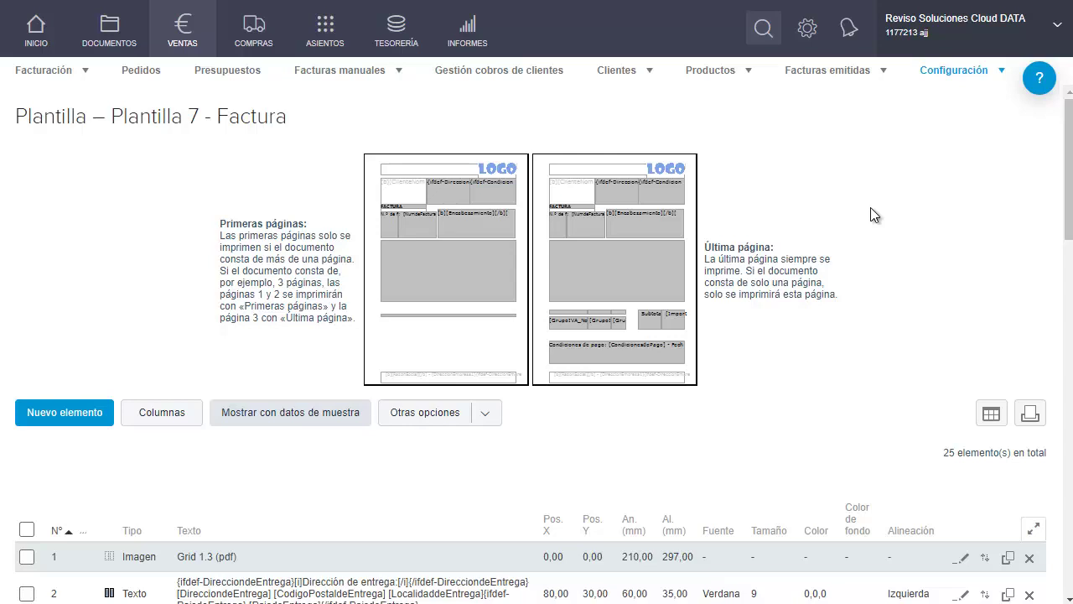
- Inspect the settings of Elemento 8 without saving, view the layout's column list and return to the Factura layout
{"action": "left_click", "coordinate": [645, 262]}
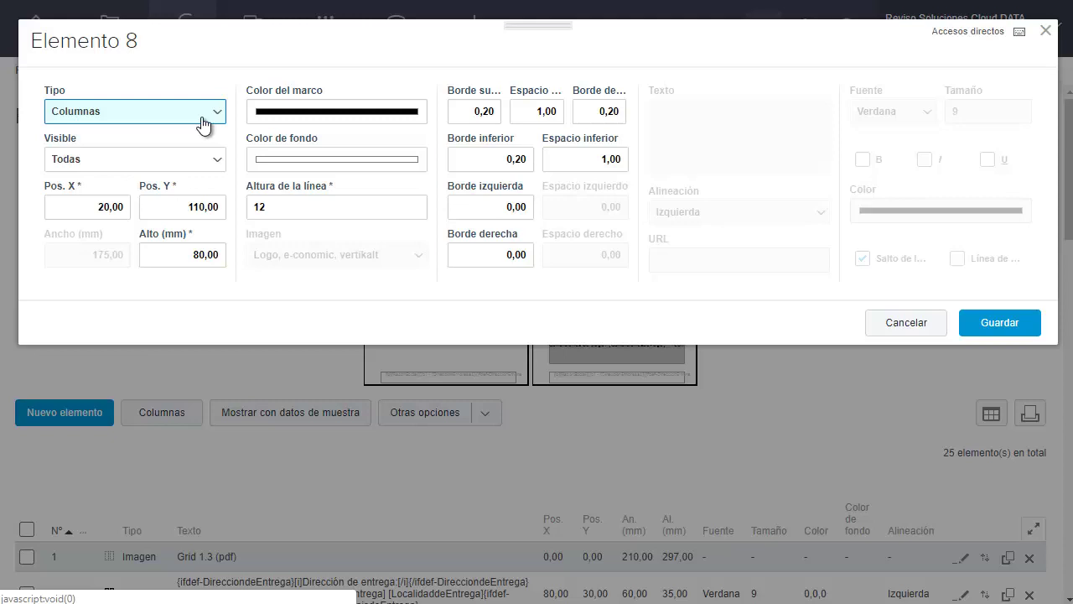
{"action": "left_click", "coordinate": [918, 322]}
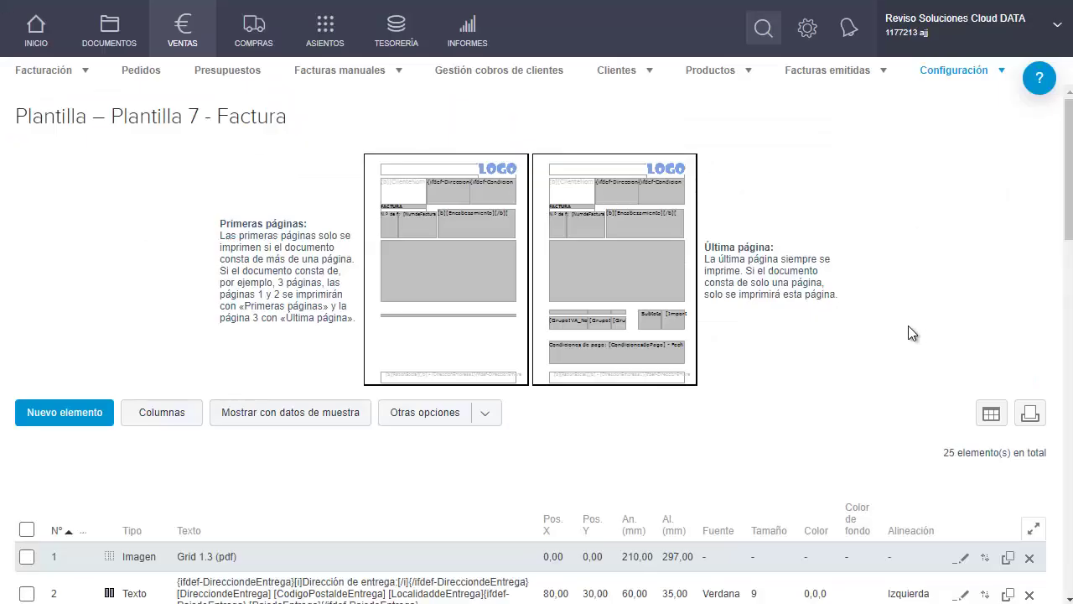
{"action": "left_click", "coordinate": [161, 413]}
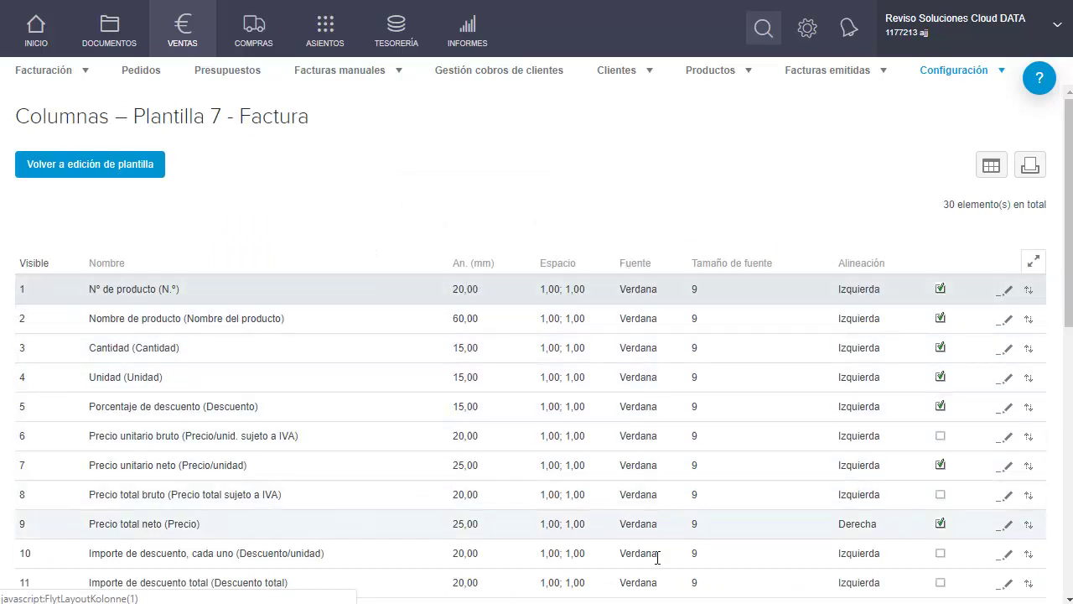
{"action": "left_click", "coordinate": [122, 178]}
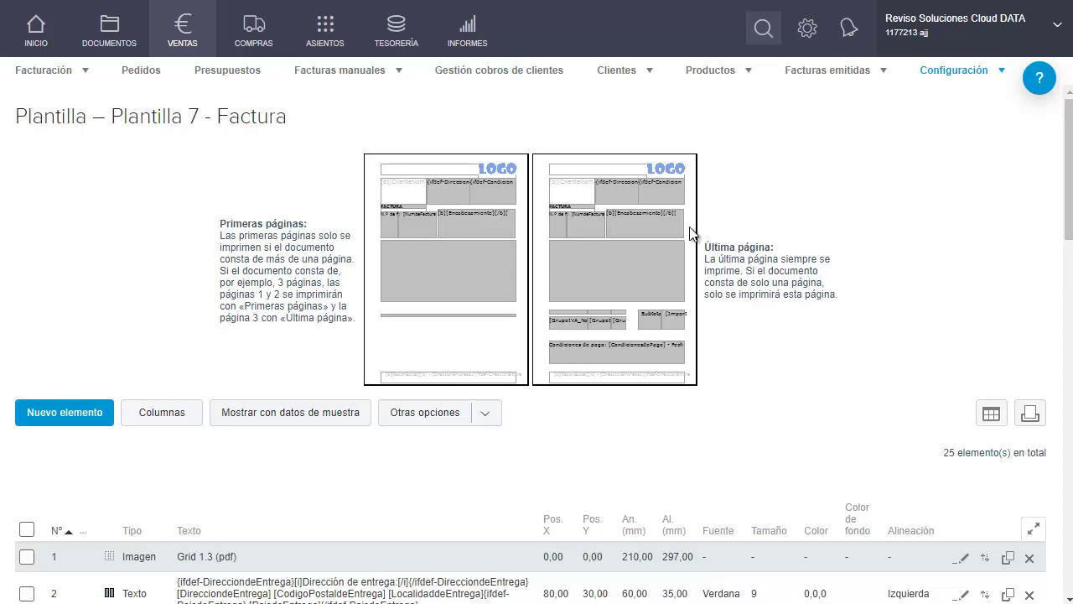
- Inspect the invoice detail labels in Elemento 6 without saving, and view the variables in the adjacent Elemento 7
{"action": "mouse_move", "coordinate": [443, 191]}
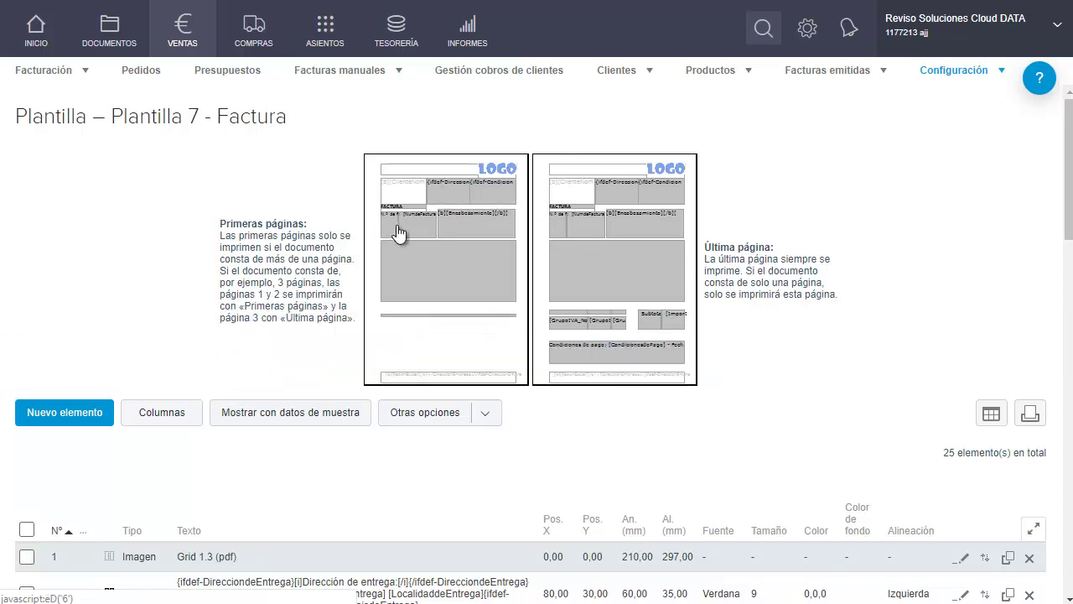
{"action": "mouse_move", "coordinate": [394, 232]}
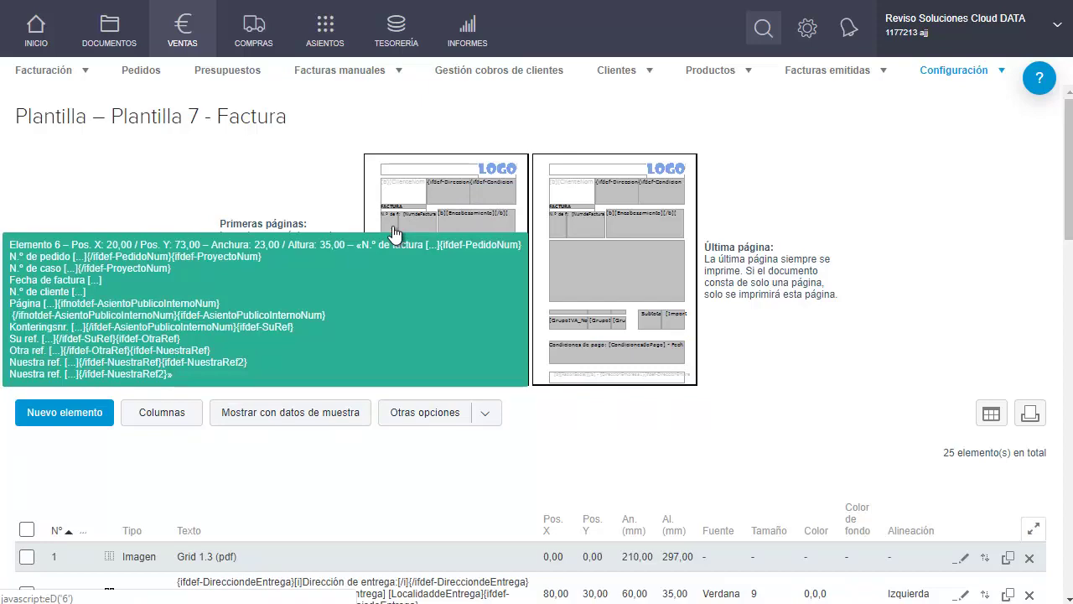
{"action": "left_click", "coordinate": [393, 231]}
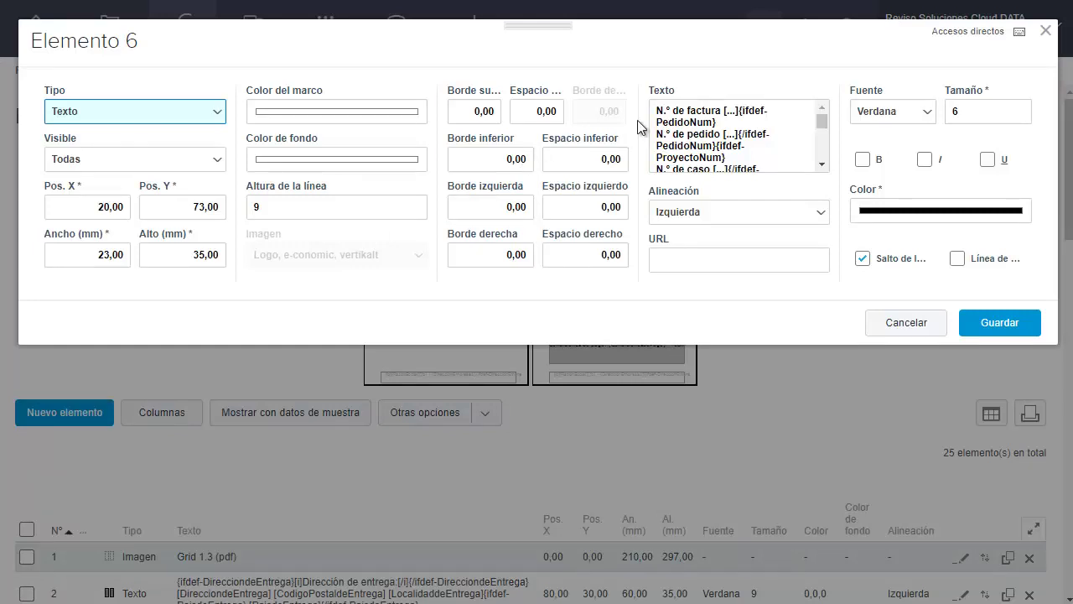
{"action": "left_click_drag", "start_coordinate": [653, 110], "coordinate": [781, 110]}
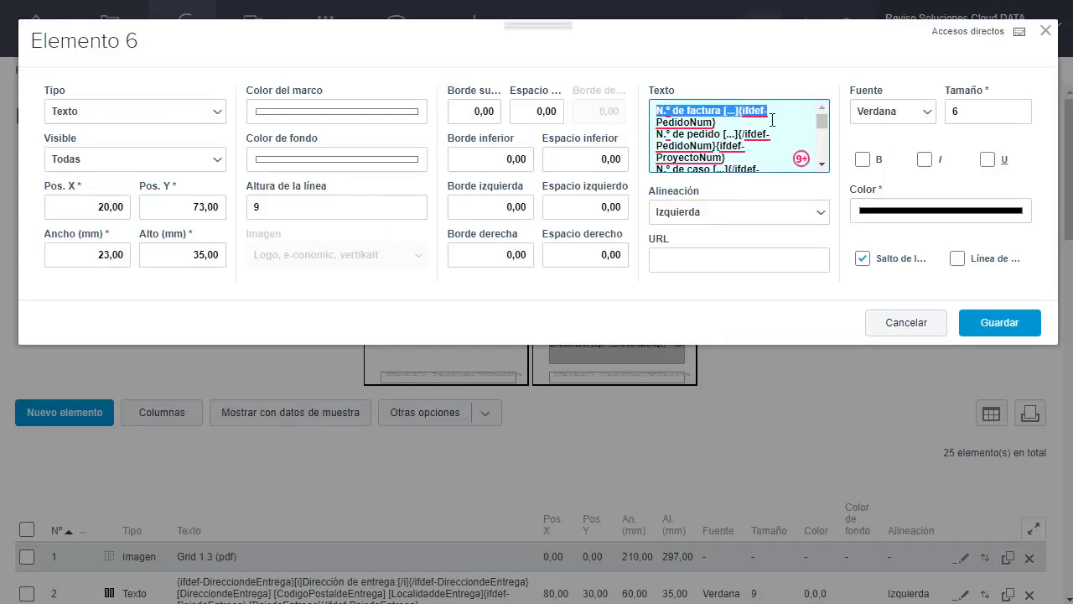
{"action": "left_click", "coordinate": [893, 336]}
{"action": "mouse_move", "coordinate": [598, 240]}
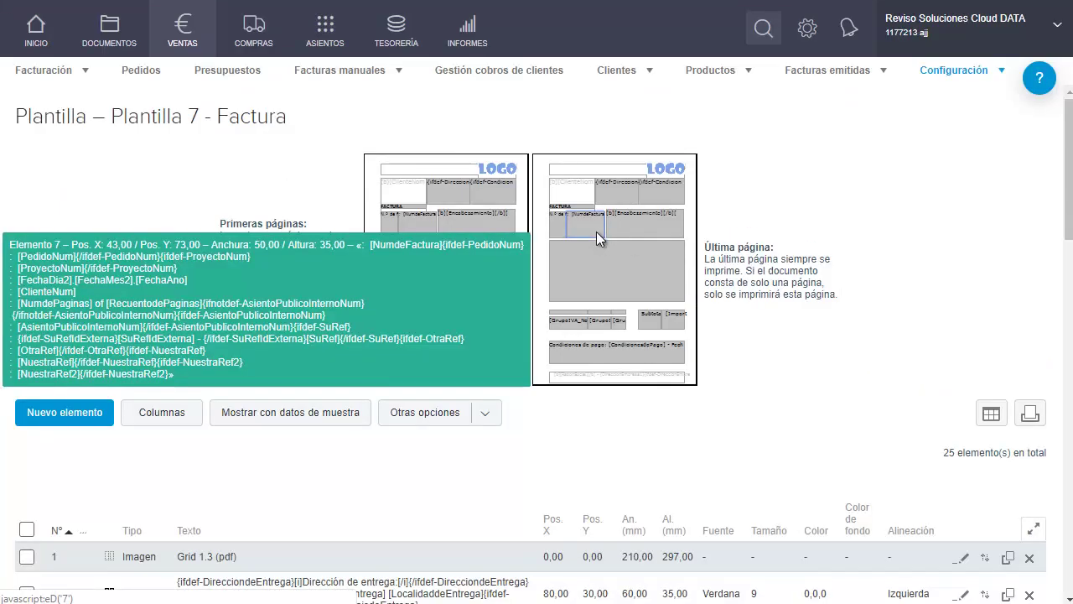
- Inspect the settings of Elemento 7 without saving, and open the Factura layout of Plantilla 3 for element editing
{"action": "left_click", "coordinate": [599, 241]}
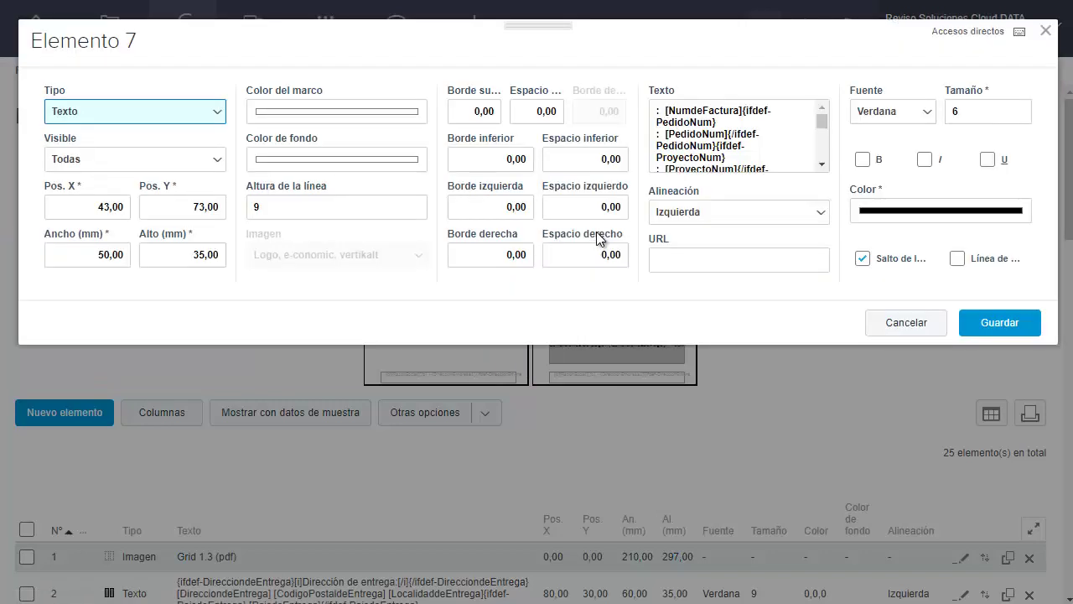
{"action": "left_click", "coordinate": [917, 322]}
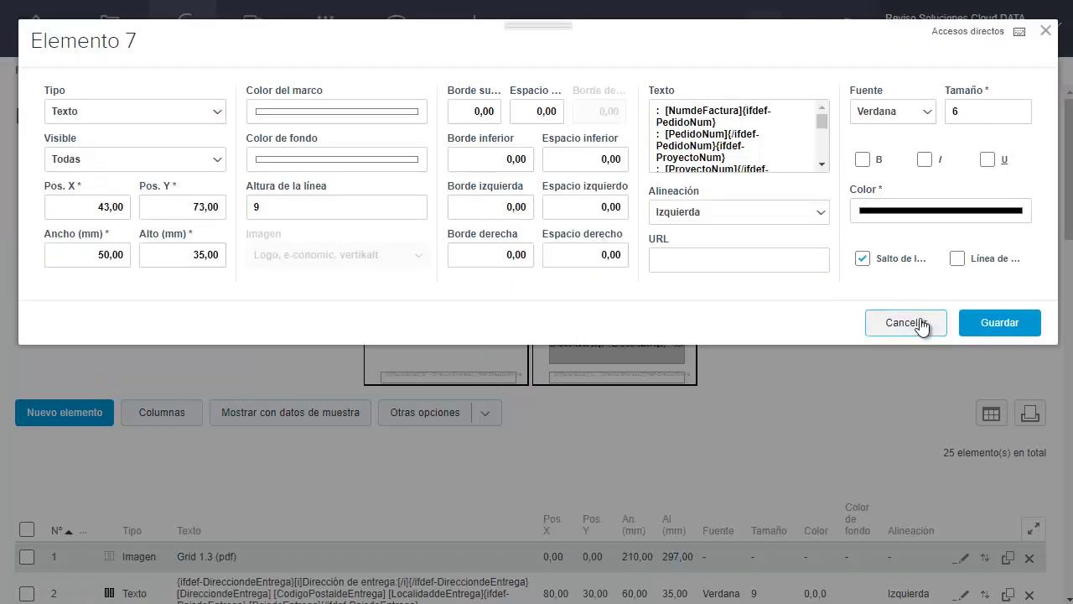
{"action": "left_click", "coordinate": [955, 70]}
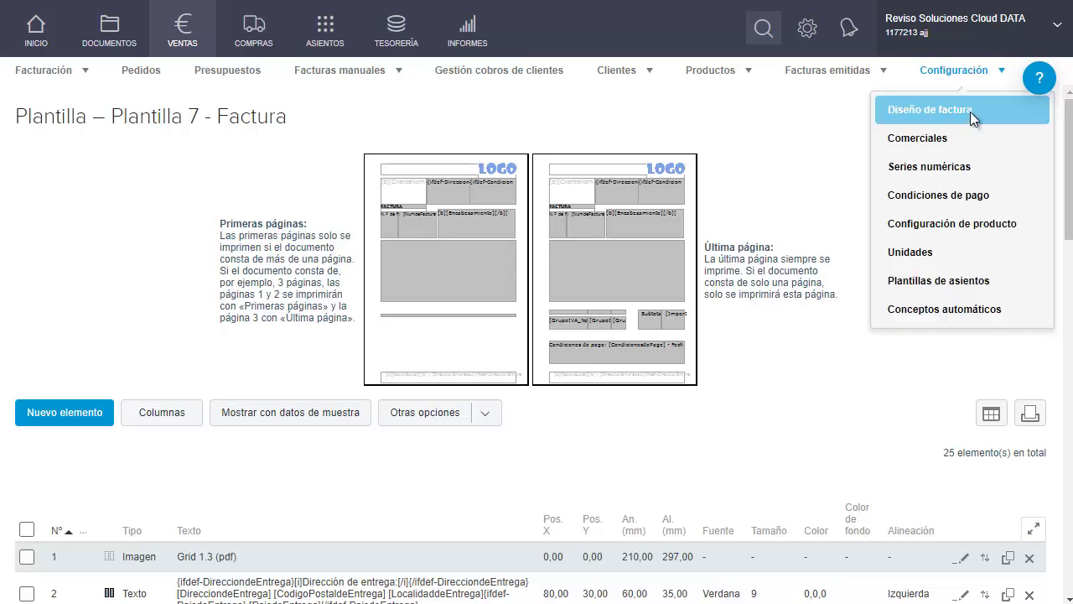
{"action": "left_click", "coordinate": [970, 113]}
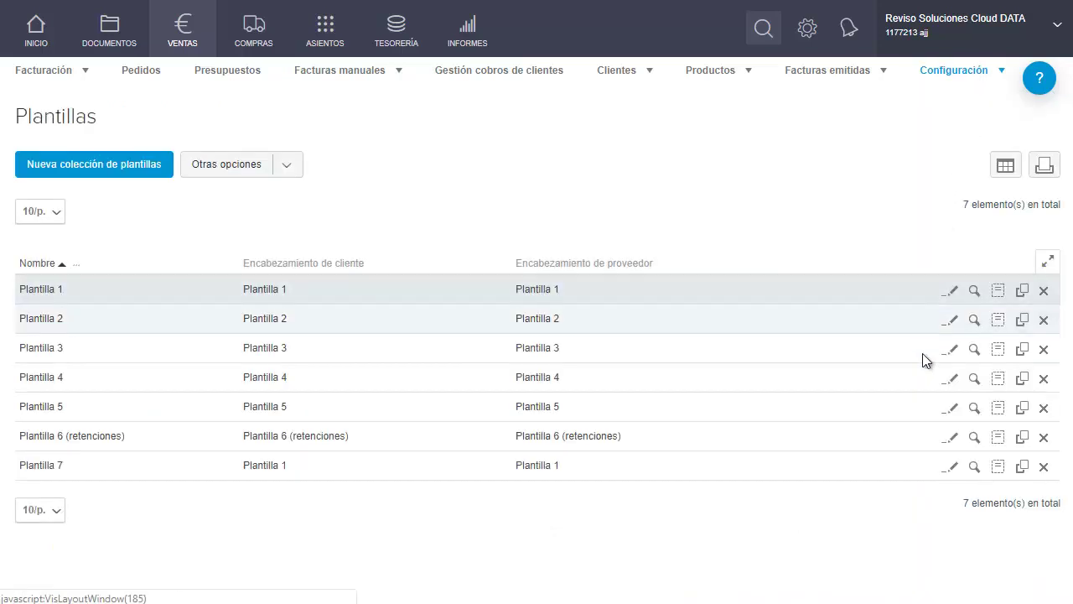
{"action": "left_click", "coordinate": [1000, 352]}
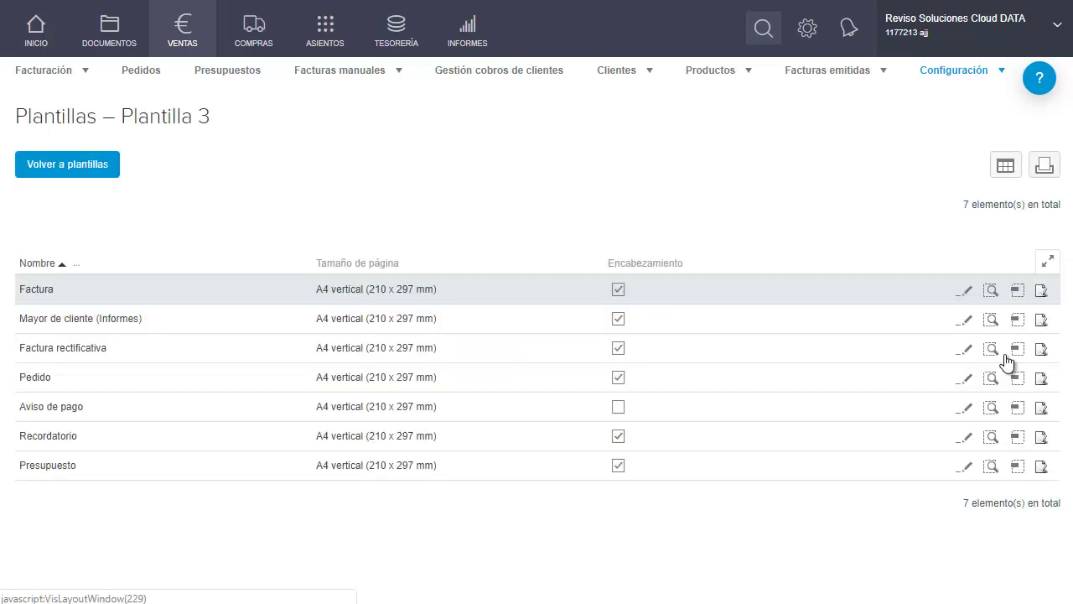
{"action": "left_click", "coordinate": [1042, 292]}
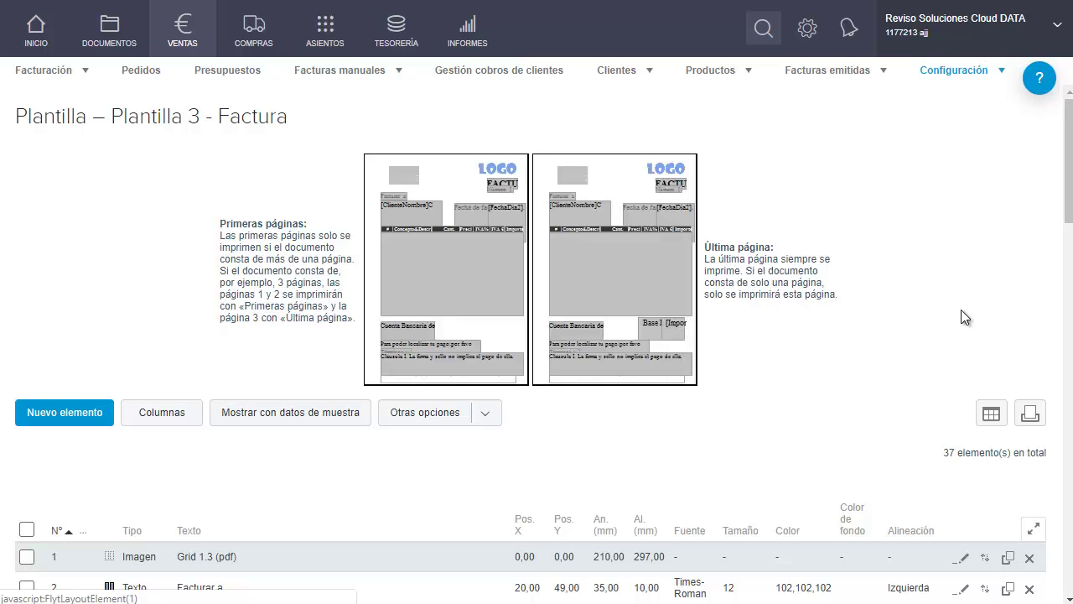
- Inspect the CIF label and the [CIFNIFCliente] variable in the customer data element, Elemento 17, without saving
{"action": "mouse_move", "coordinate": [589, 222]}
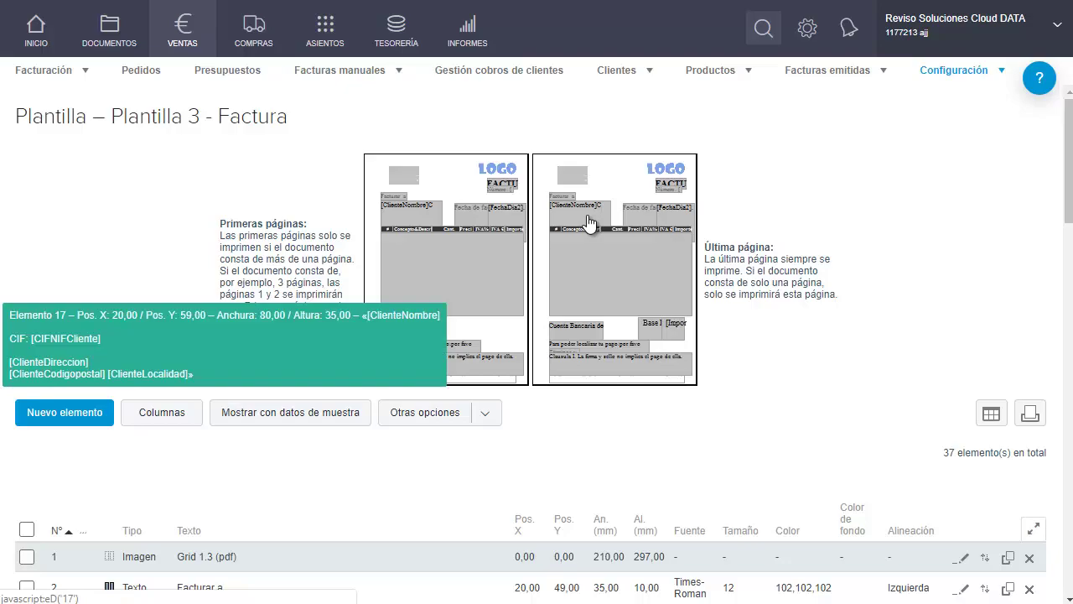
{"action": "left_click", "coordinate": [589, 221]}
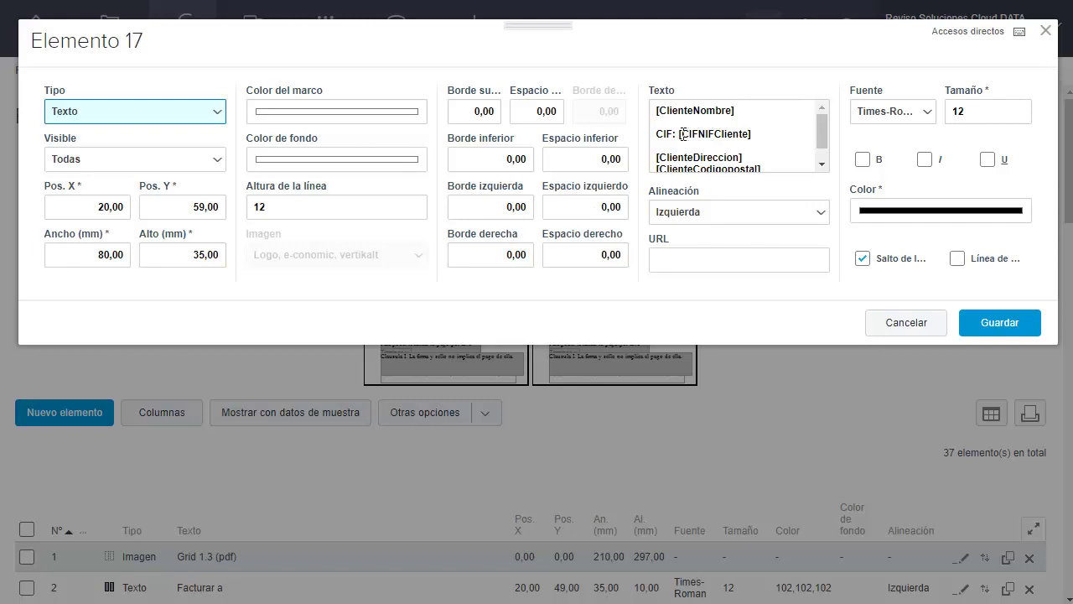
{"action": "left_click_drag", "start_coordinate": [677, 134], "coordinate": [656, 134]}
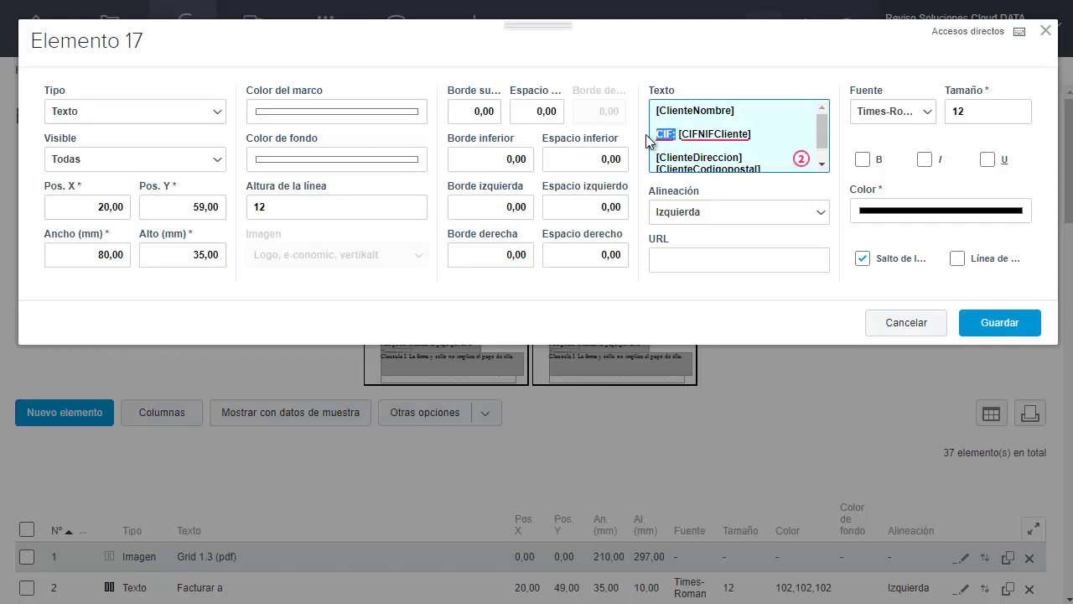
{"action": "left_click_drag", "start_coordinate": [753, 134], "coordinate": [681, 133]}
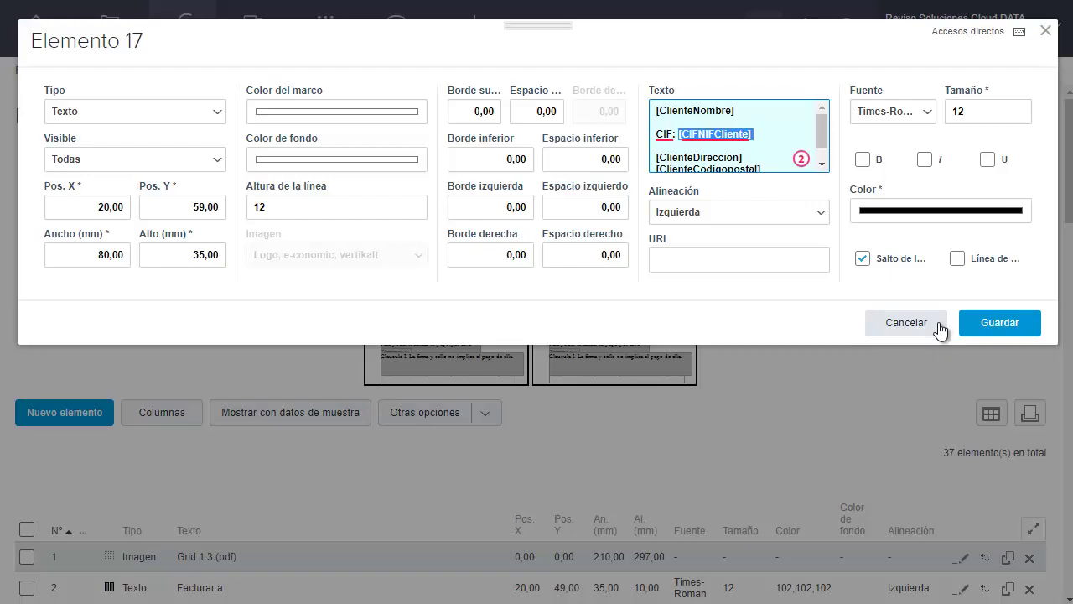
{"action": "left_click", "coordinate": [905, 323]}
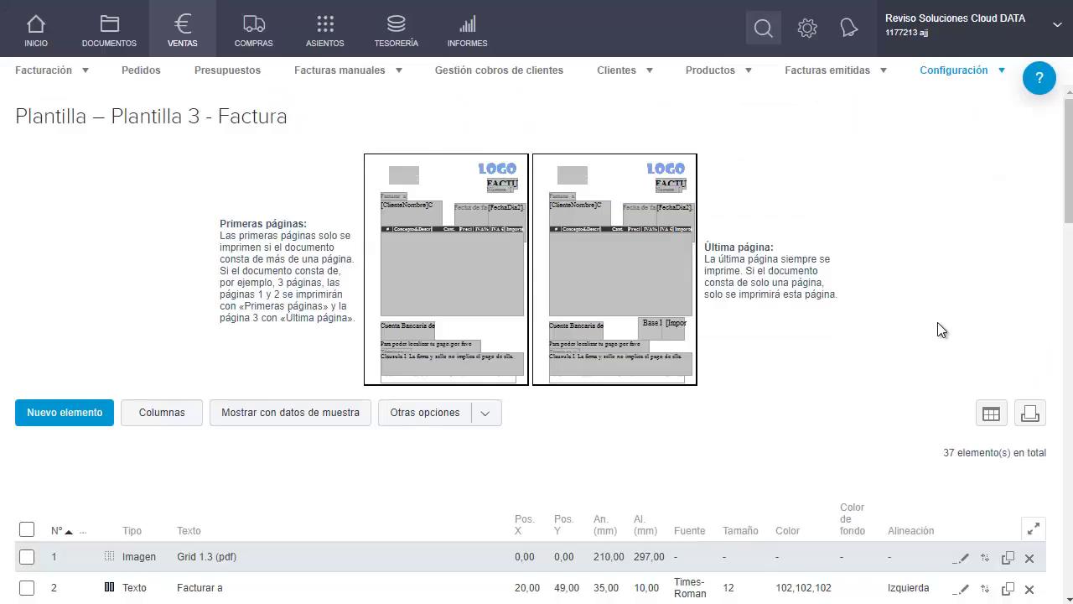
- Copy the [ClienteNum] variable from the list of dynamic fields for Factura and close the list
{"action": "left_click", "coordinate": [414, 412]}
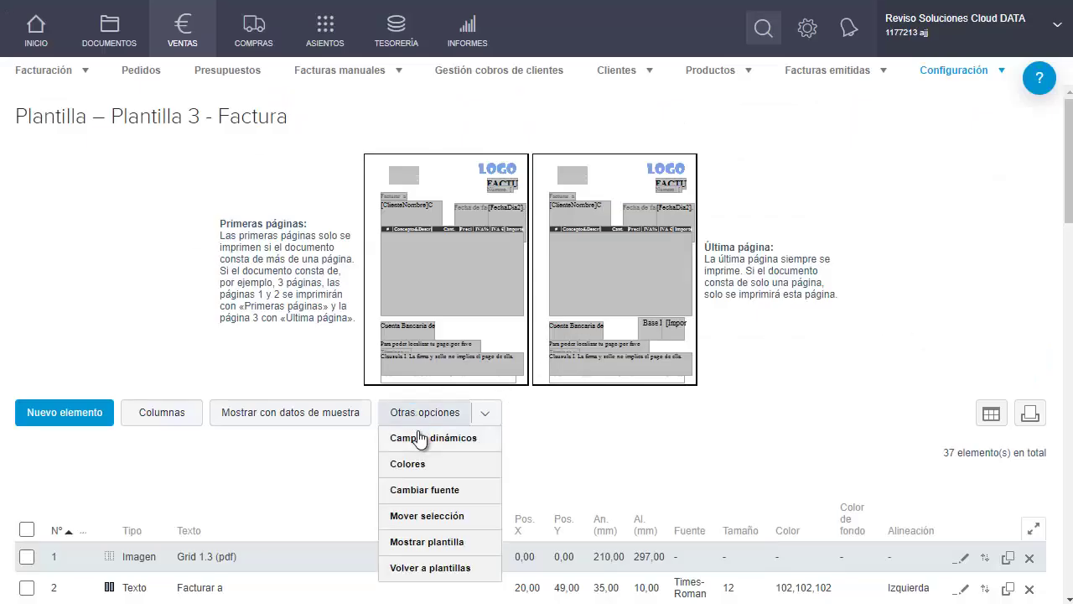
{"action": "left_click", "coordinate": [419, 438]}
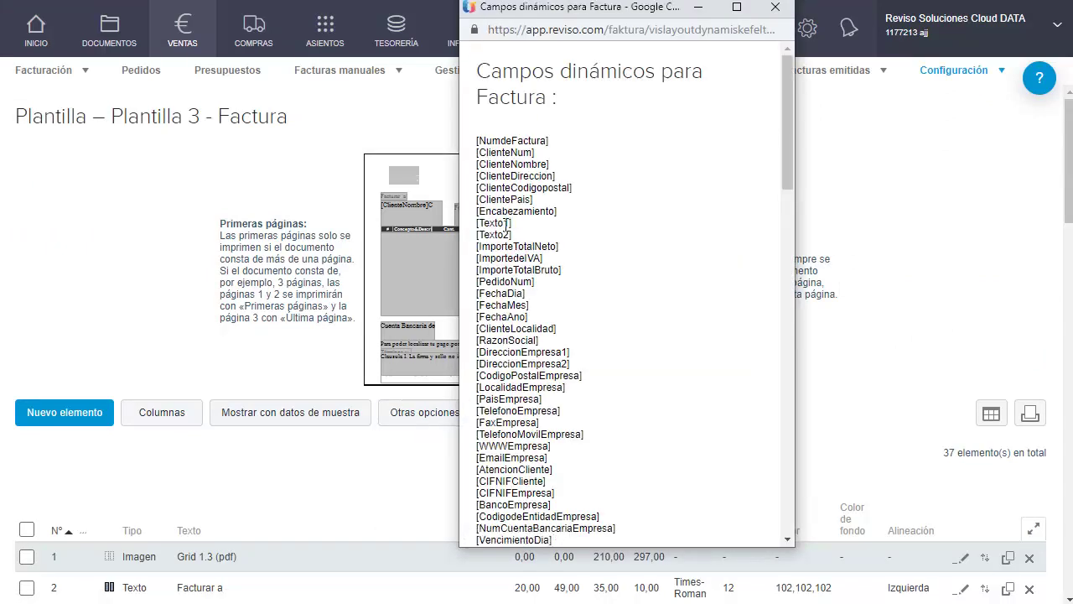
{"action": "triple_click", "coordinate": [506, 223]}
{"action": "triple_click", "coordinate": [511, 154]}
{"action": "key", "text": "ctrl+c"}
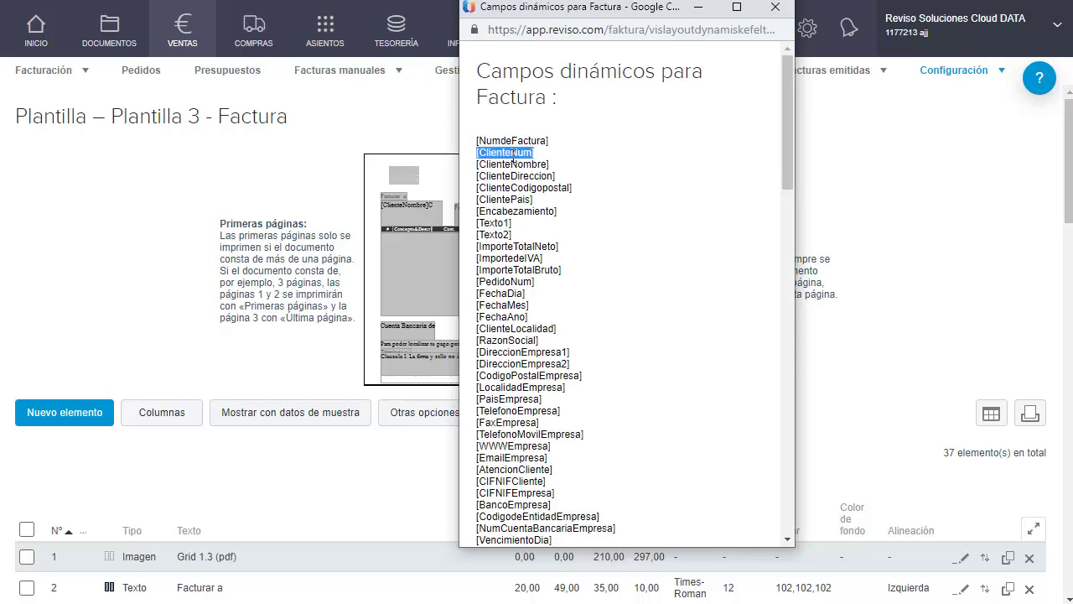
{"action": "left_click", "coordinate": [775, 7]}
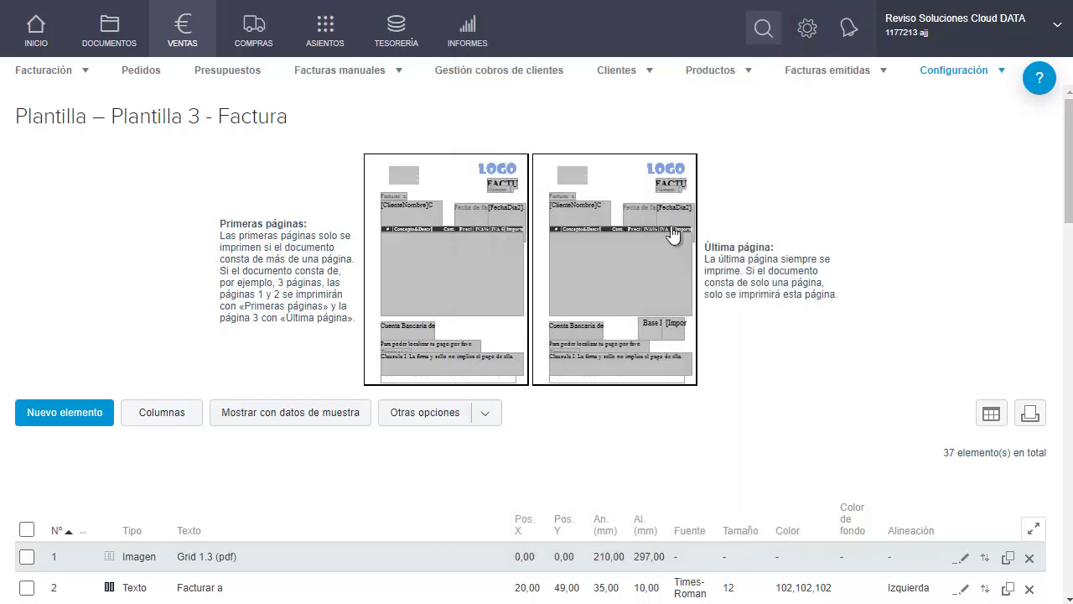
- Replace the [CIFNIFCliente] variable in the text of Elemento 17 with the copied [ClienteNum], without an extra line break
{"action": "left_click", "coordinate": [580, 213]}
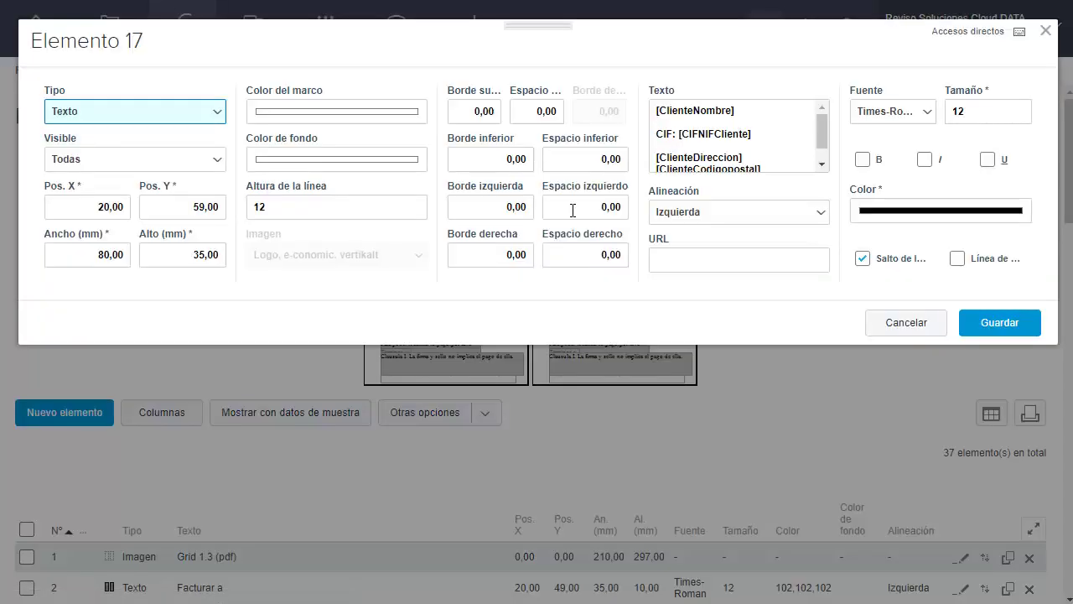
{"action": "left_click_drag", "start_coordinate": [751, 134], "coordinate": [679, 134]}
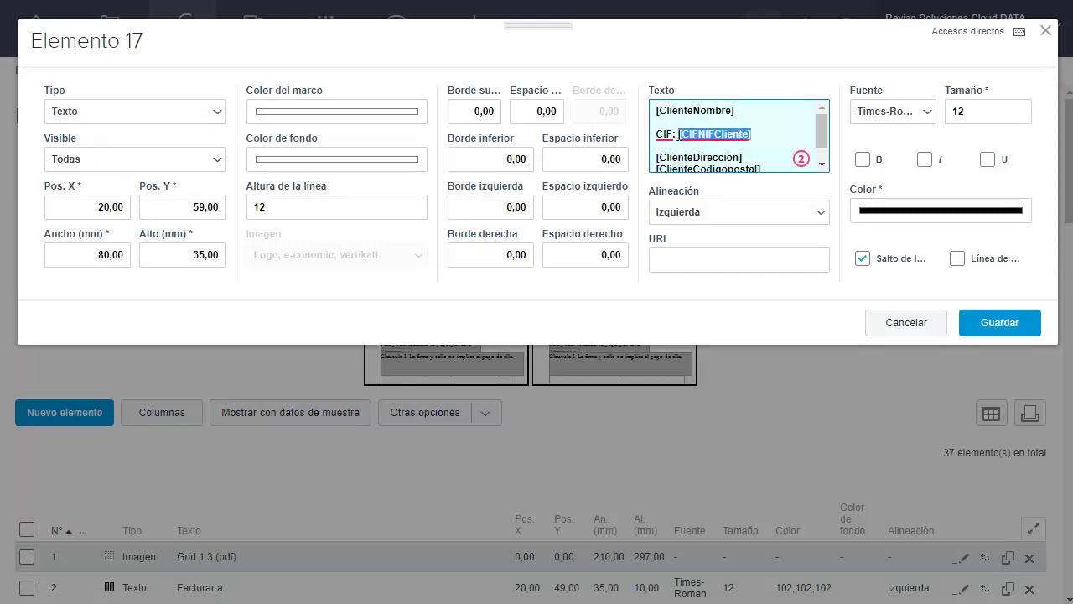
{"action": "key", "text": "ctrl+v"}
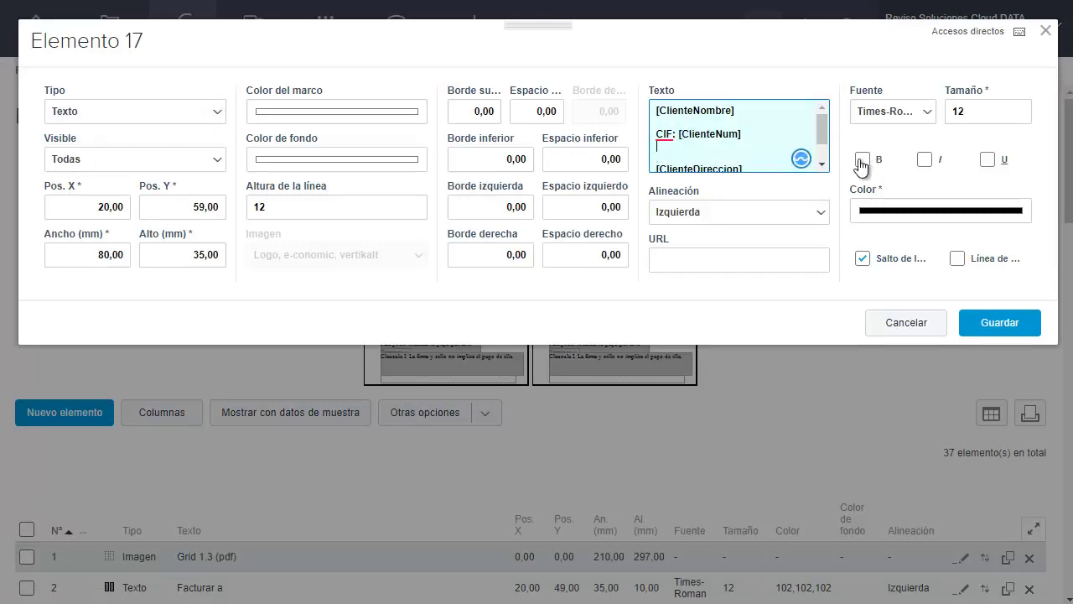
{"action": "key", "text": "BackSpace"}
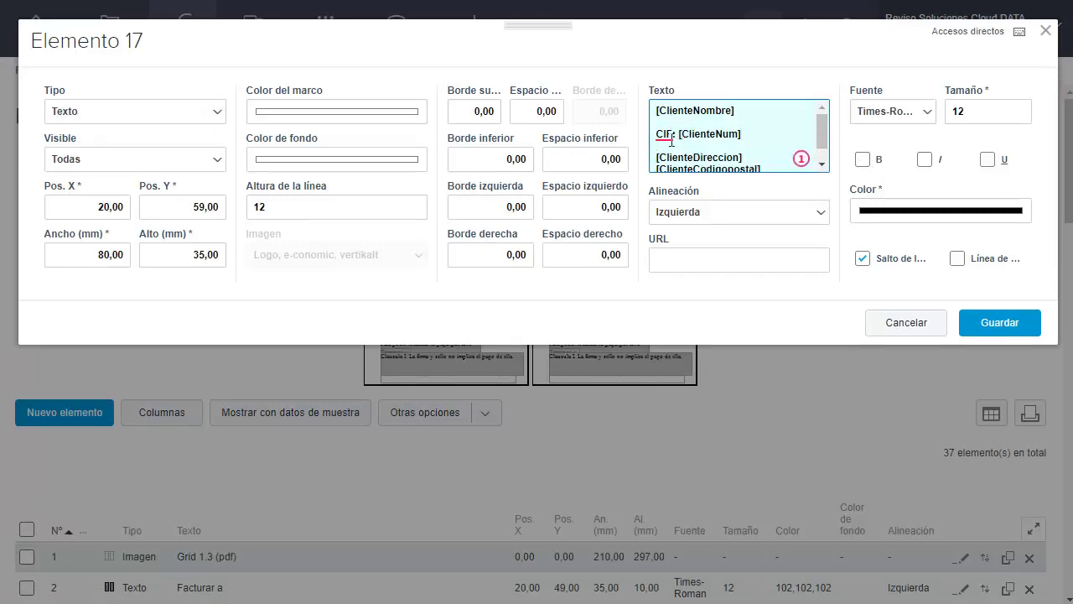
- Change the CIF label before [ClienteNum] to "N° de cliente:" and save Elemento 17
{"action": "left_click_drag", "start_coordinate": [675, 136], "coordinate": [653, 139]}
{"action": "type", "text": "N° de cli"}
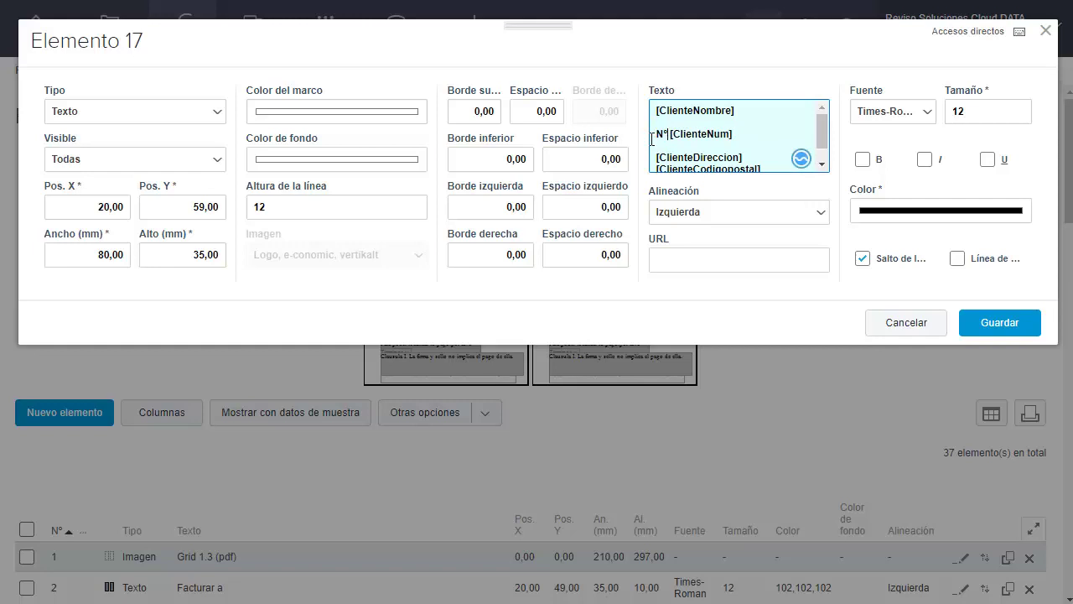
{"action": "type", "text": "ente"}
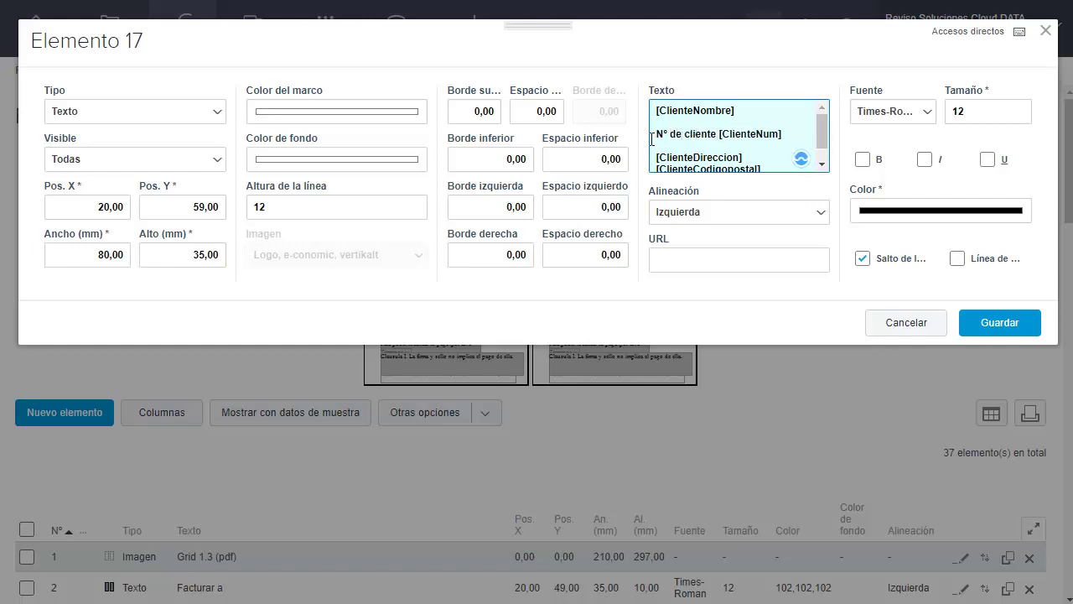
{"action": "key", "text": "BackSpace"}
{"action": "type", "text": ":"}
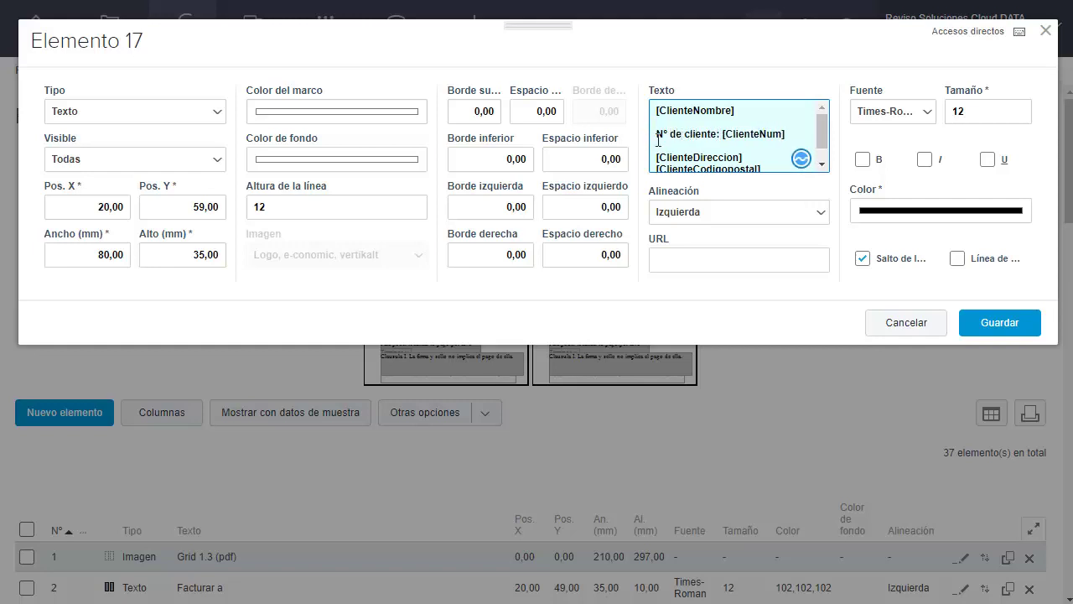
{"action": "left_click", "coordinate": [997, 333]}
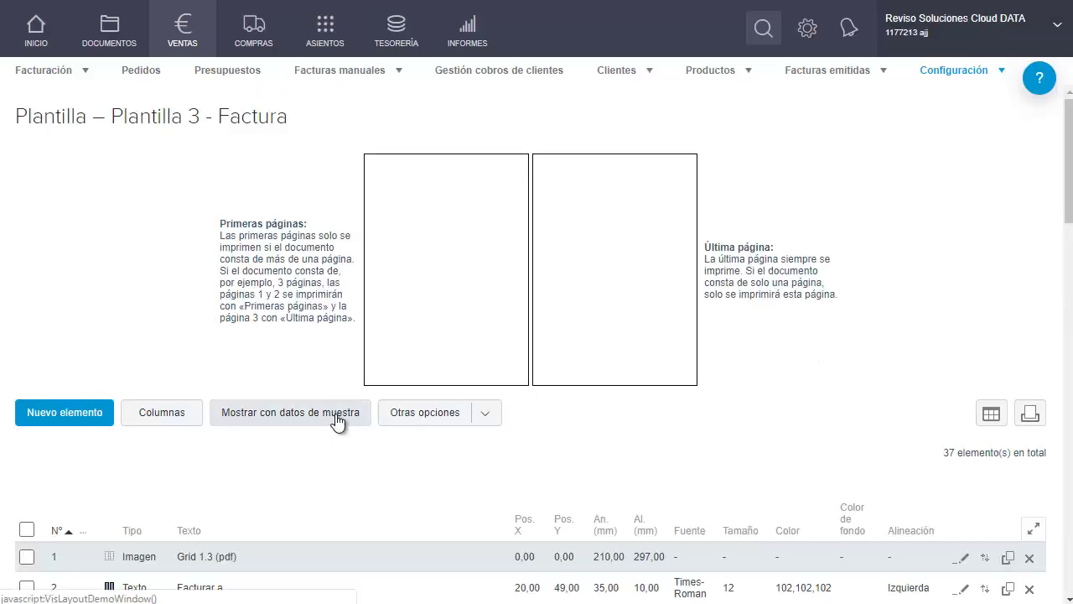
- Preview the Plantilla 3 invoice with sample data, check the customer number line and close the preview
{"action": "left_click", "coordinate": [338, 419]}
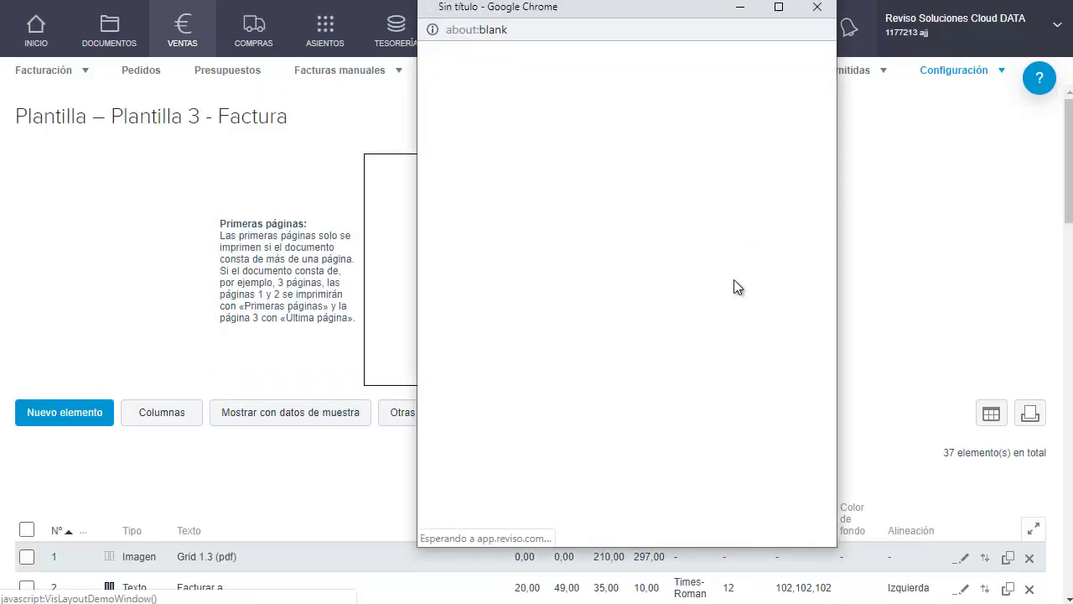
{"action": "left_click_drag", "start_coordinate": [836, 268], "coordinate": [1043, 274]}
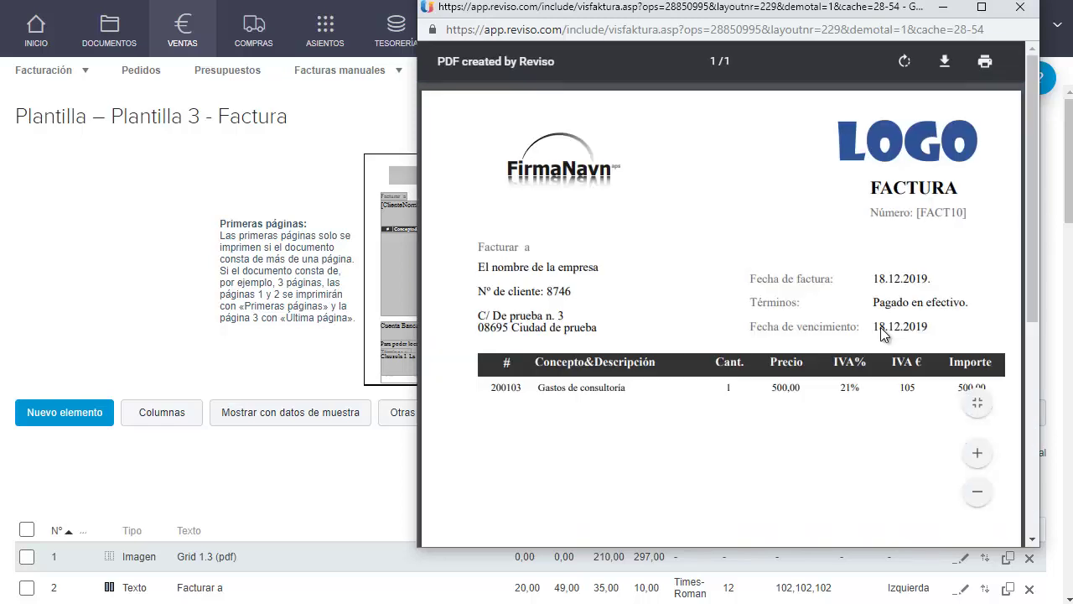
{"action": "double_click", "coordinate": [561, 287]}
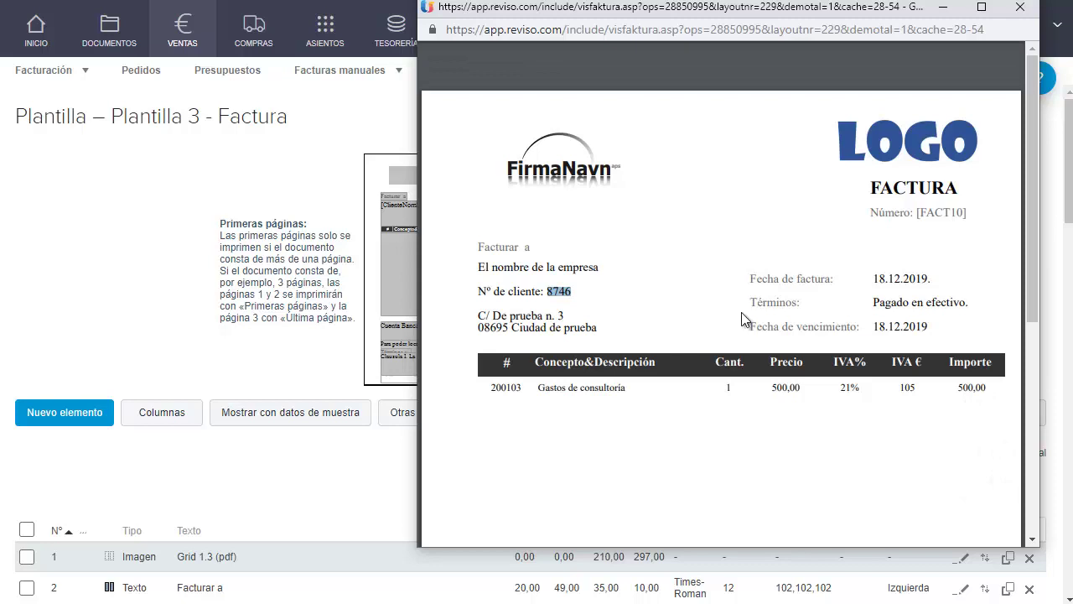
{"action": "key", "text": "ctrl+w"}
- Try reformatting the invoice date in Elemento 5 as [FechaDia2]/[FechaMes2]/[FechaAno], without the trailing dot
{"action": "mouse_move", "coordinate": [677, 218]}
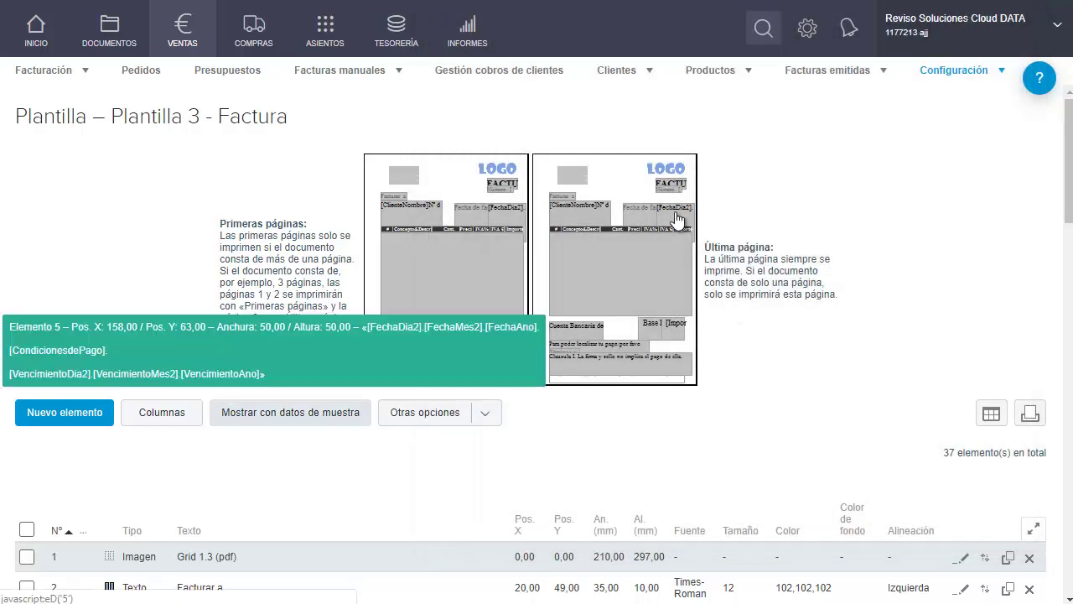
{"action": "left_click", "coordinate": [676, 214]}
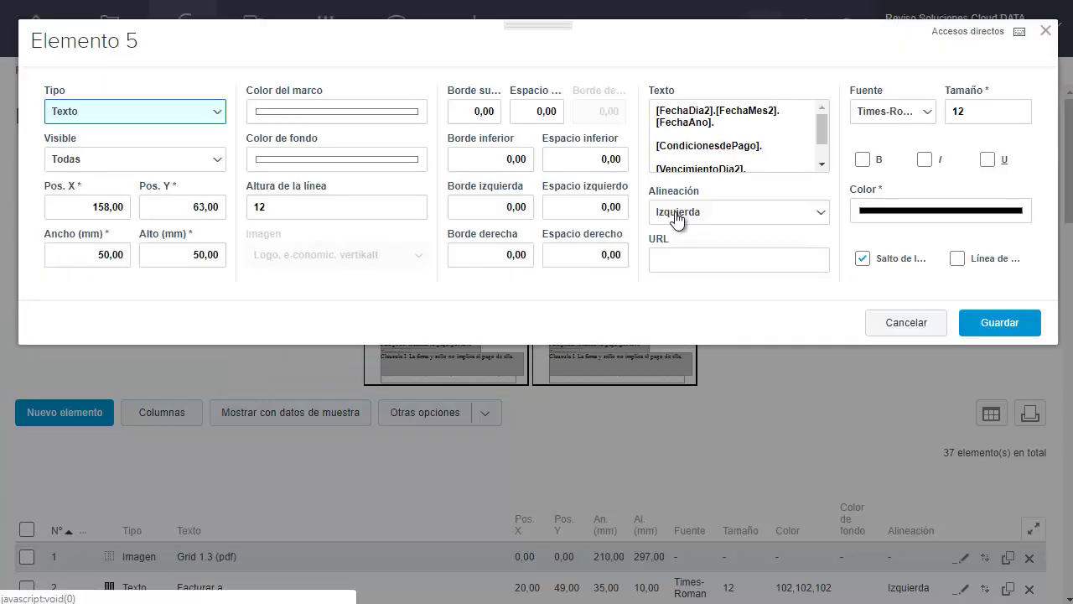
{"action": "left_click", "coordinate": [715, 110]}
{"action": "key", "text": "BackSpace"}
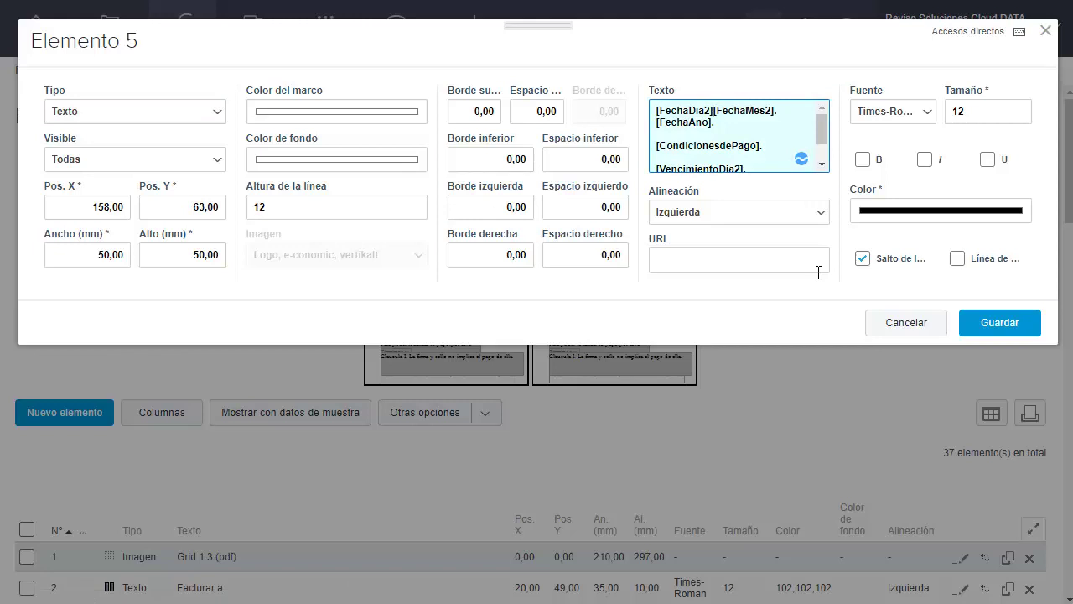
{"action": "type", "text": "7"}
{"action": "key", "text": "BackSpace"}
{"action": "type", "text": "/"}
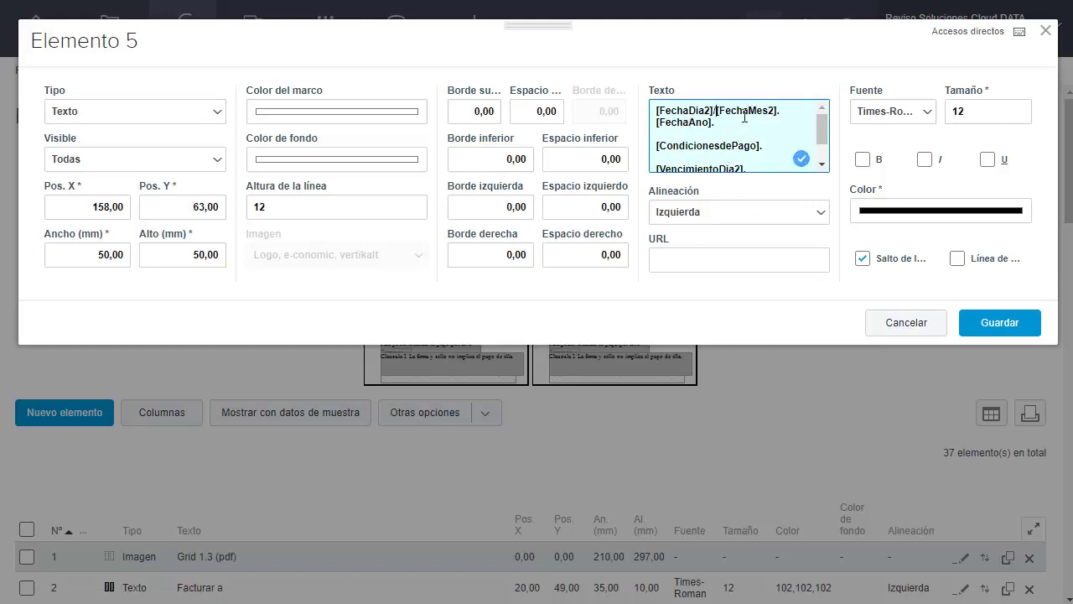
{"action": "left_click", "coordinate": [788, 123]}
{"action": "key", "text": "BackSpace"}
{"action": "key", "text": "Left"}
{"action": "key", "text": "Left"}
{"action": "key", "text": "Left"}
{"action": "key", "text": "Left"}
{"action": "key", "text": "Left"}
{"action": "key", "text": "Left"}
{"action": "key", "text": "Left"}
{"action": "key", "text": "Left"}
{"action": "key", "text": "Left"}
{"action": "key", "text": "Left"}
{"action": "key", "text": "BackSpace"}
{"action": "type", "text": "/"}
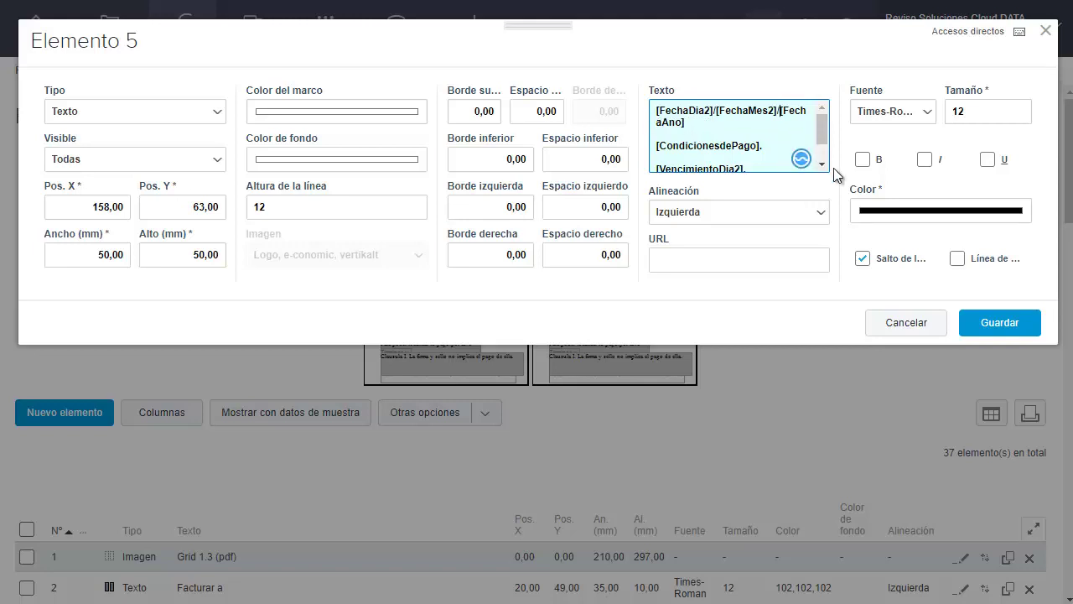
- Review the payment terms and due date variables in Elemento 5 and close it without saving
{"action": "left_click_drag", "start_coordinate": [765, 146], "coordinate": [595, 149]}
{"action": "left_click", "coordinate": [774, 139]}
{"action": "left_click_drag", "start_coordinate": [773, 142], "coordinate": [689, 130]}
{"action": "scroll", "coordinate": [689, 130], "scroll_direction": "down", "scroll_amount": 1}
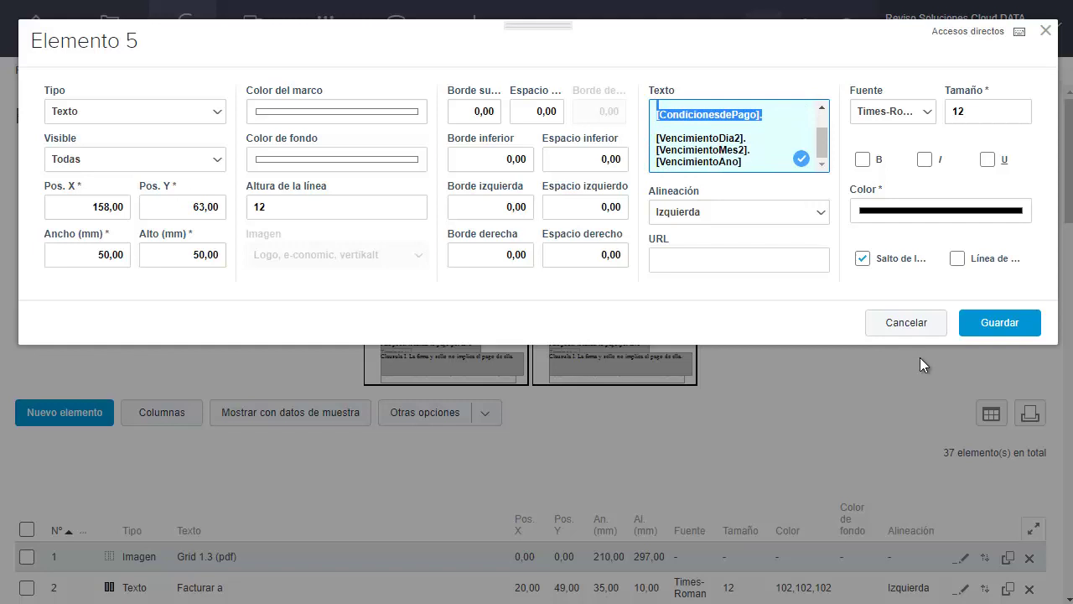
{"action": "left_click", "coordinate": [892, 323]}
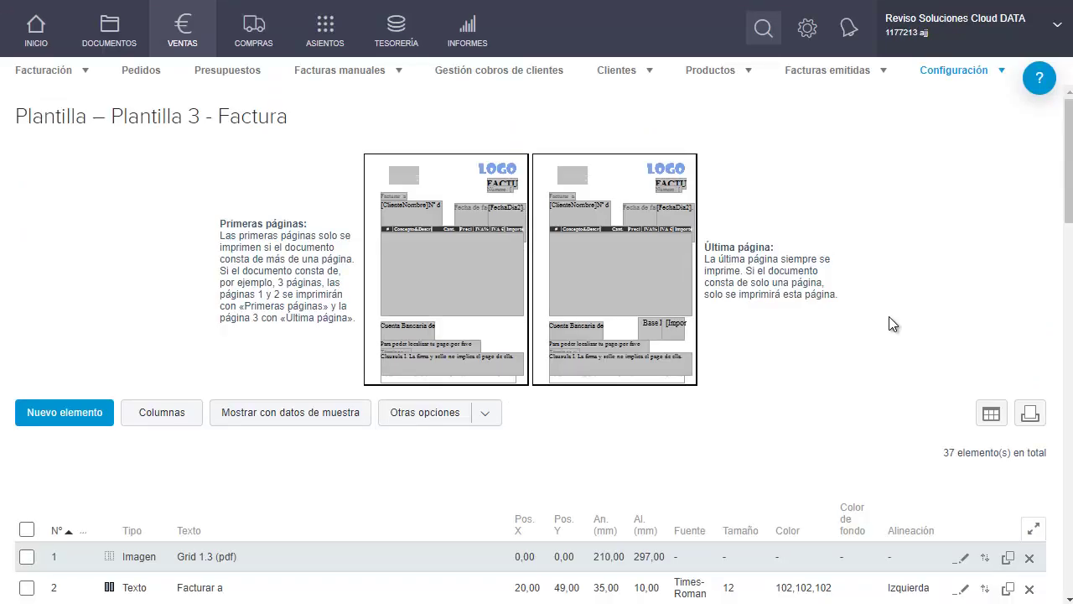
- Try to change the type of Elemento 17, the customer details block, from Texto to Columnas and cancel the edit
{"action": "left_click", "coordinate": [423, 220]}
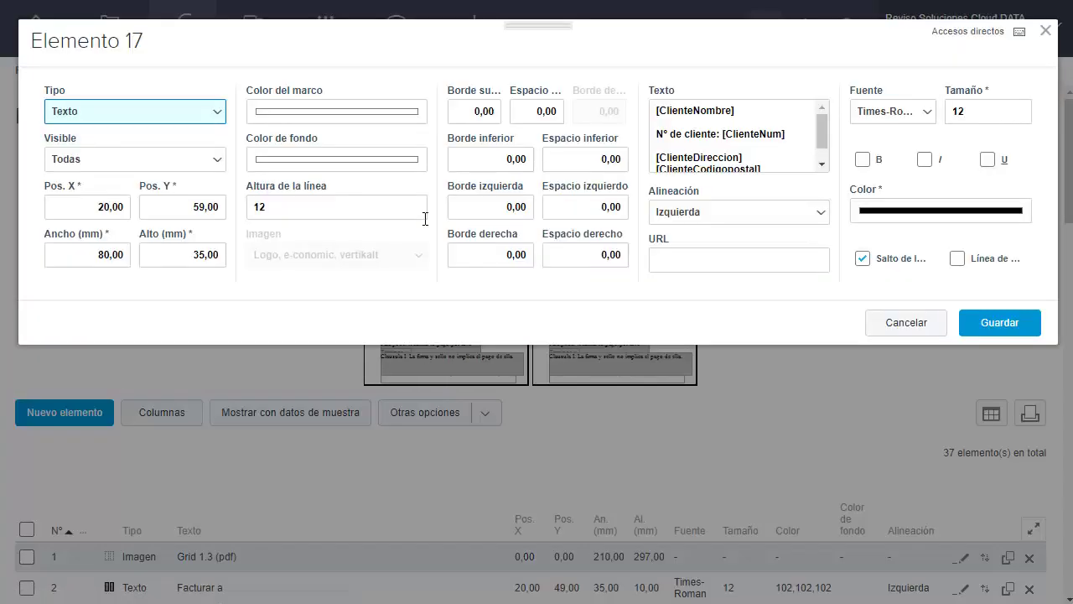
{"action": "left_click", "coordinate": [143, 110]}
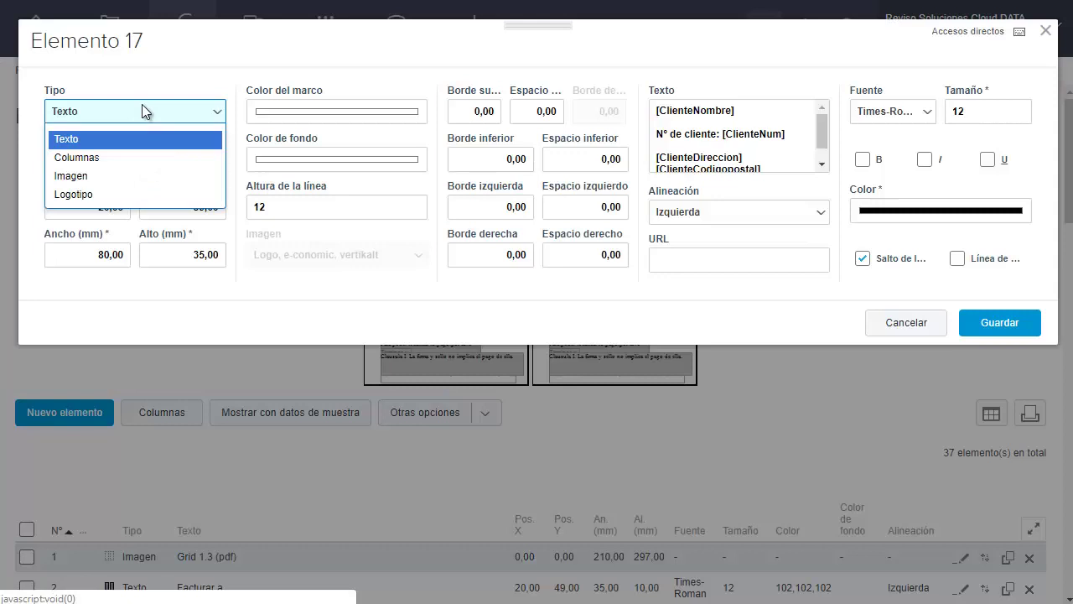
{"action": "left_click", "coordinate": [144, 156]}
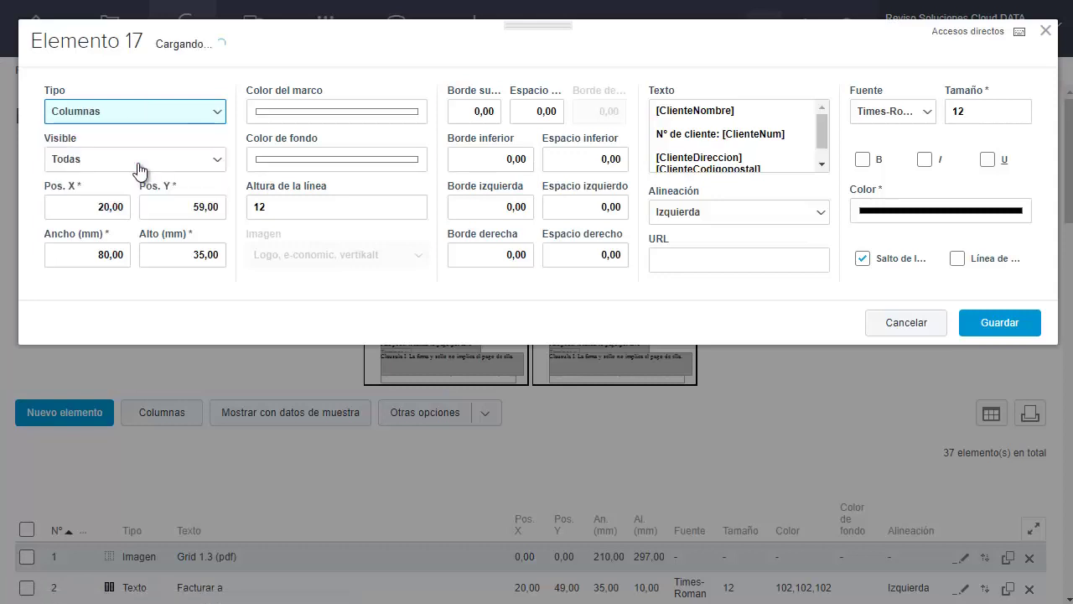
{"action": "left_click", "coordinate": [999, 323]}
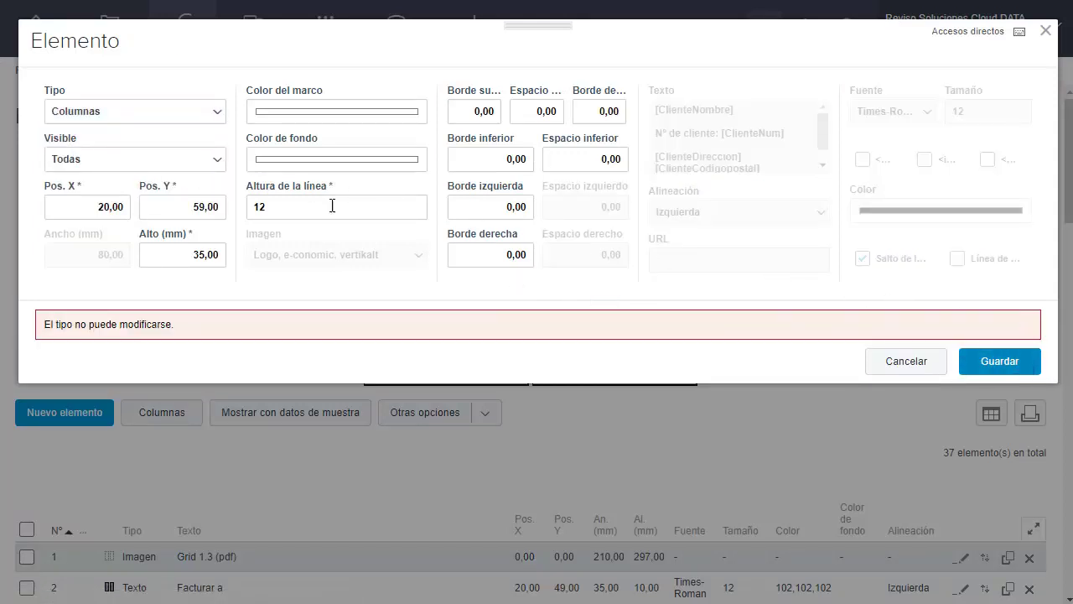
{"action": "left_click", "coordinate": [162, 117]}
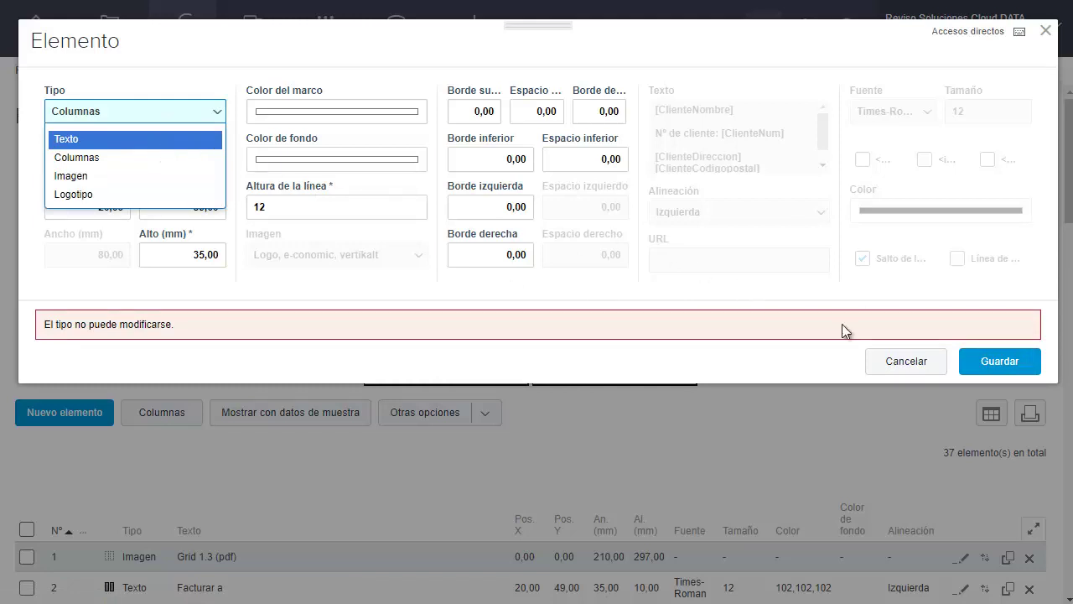
{"action": "left_click", "coordinate": [917, 361]}
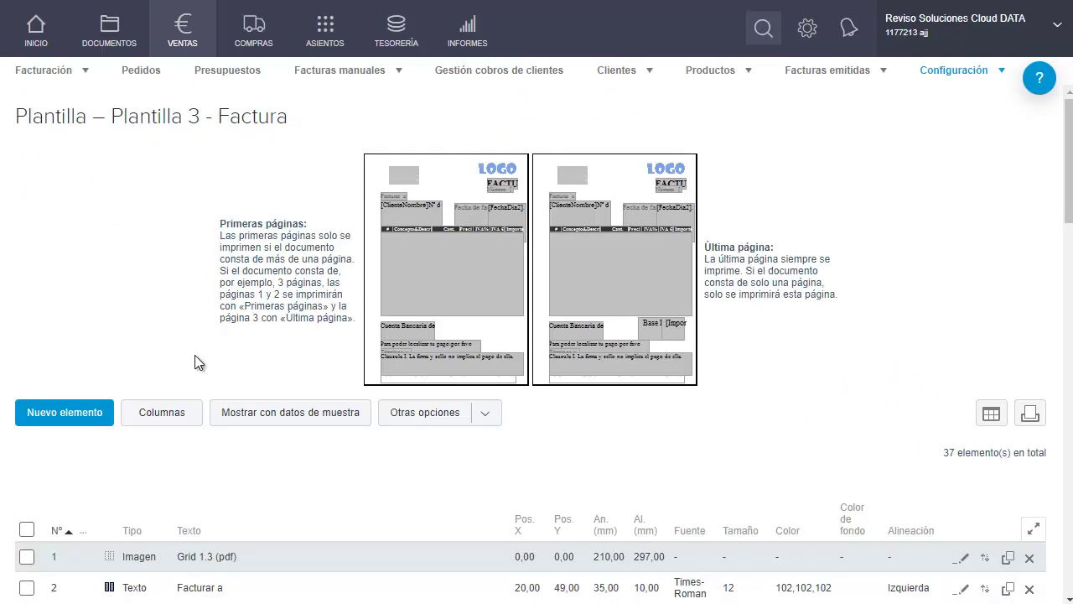
- Start a new layout element and try to save it with the type Columnas
{"action": "left_click", "coordinate": [44, 407]}
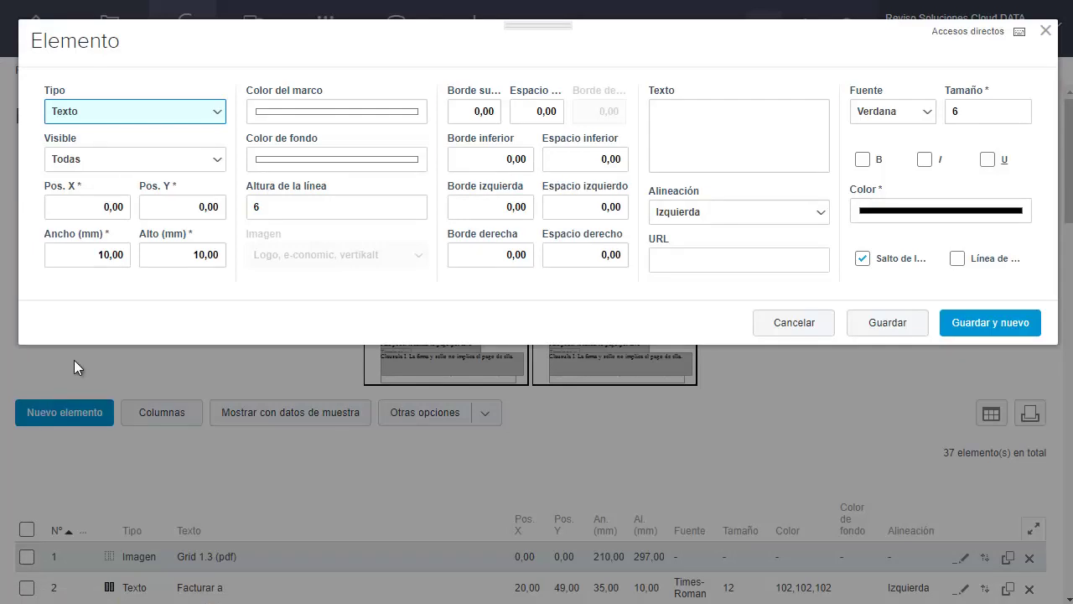
{"action": "left_click", "coordinate": [153, 113]}
{"action": "left_click", "coordinate": [168, 155]}
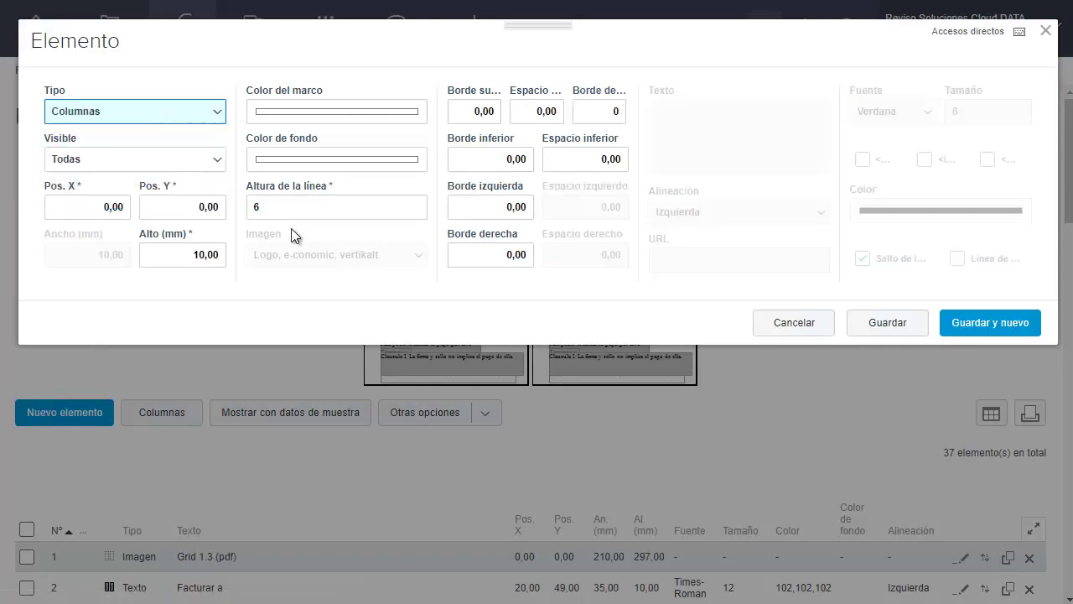
{"action": "left_click", "coordinate": [855, 327]}
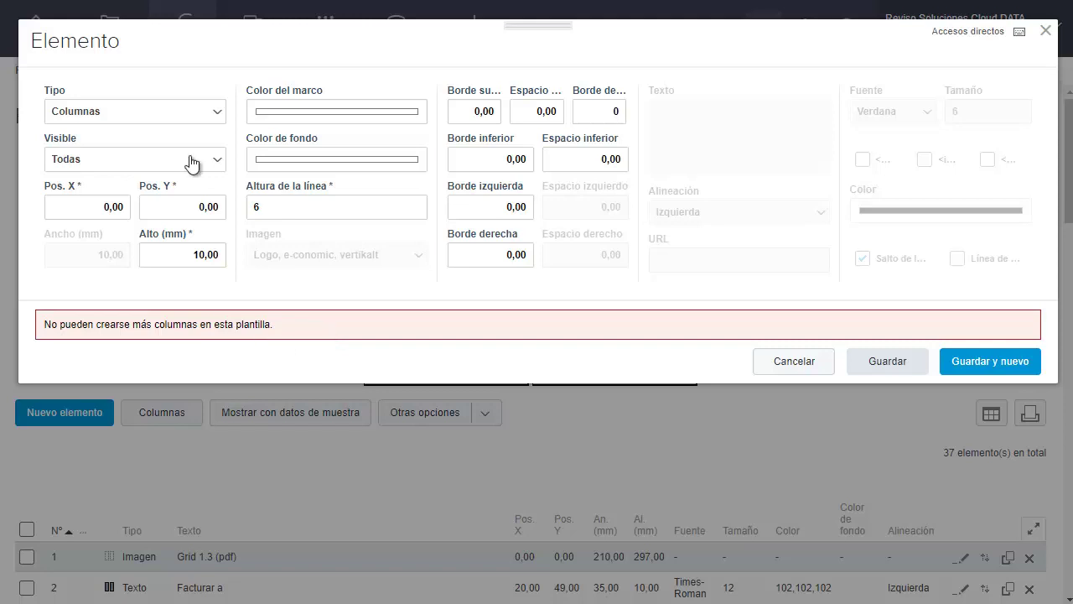
- Set the new element's type to Texto and its visibility to Todas
{"action": "left_click", "coordinate": [209, 111]}
{"action": "left_click", "coordinate": [207, 136]}
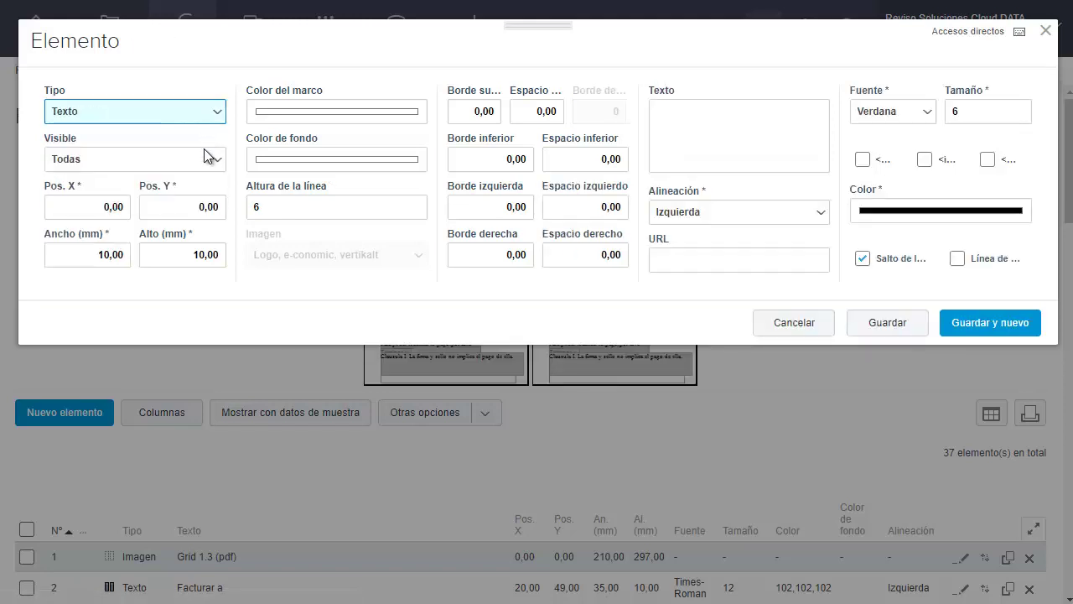
{"action": "left_click", "coordinate": [206, 160]}
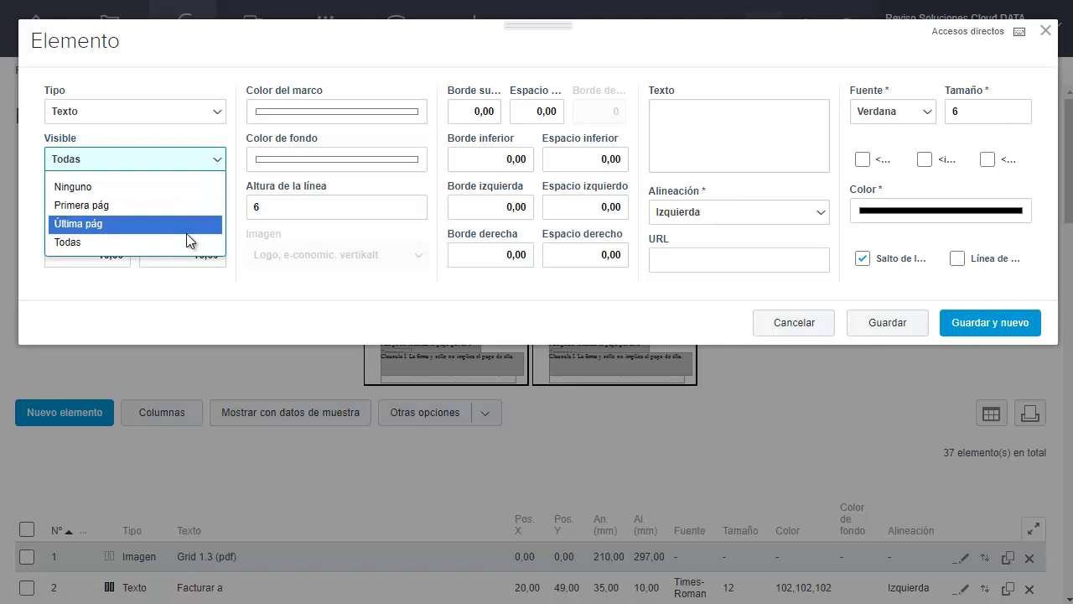
{"action": "left_click", "coordinate": [186, 243]}
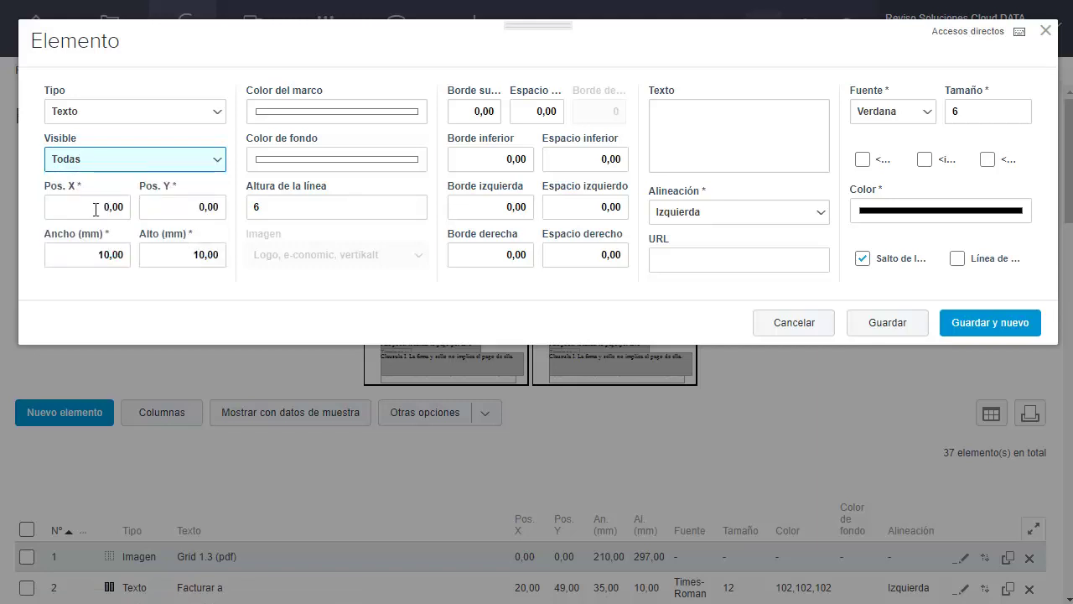
- Position the new text element at X 100, Y 20, size it 30 mm wide by 15 mm high, and save it empty
{"action": "left_click_drag", "start_coordinate": [47, 206], "coordinate": [144, 208]}
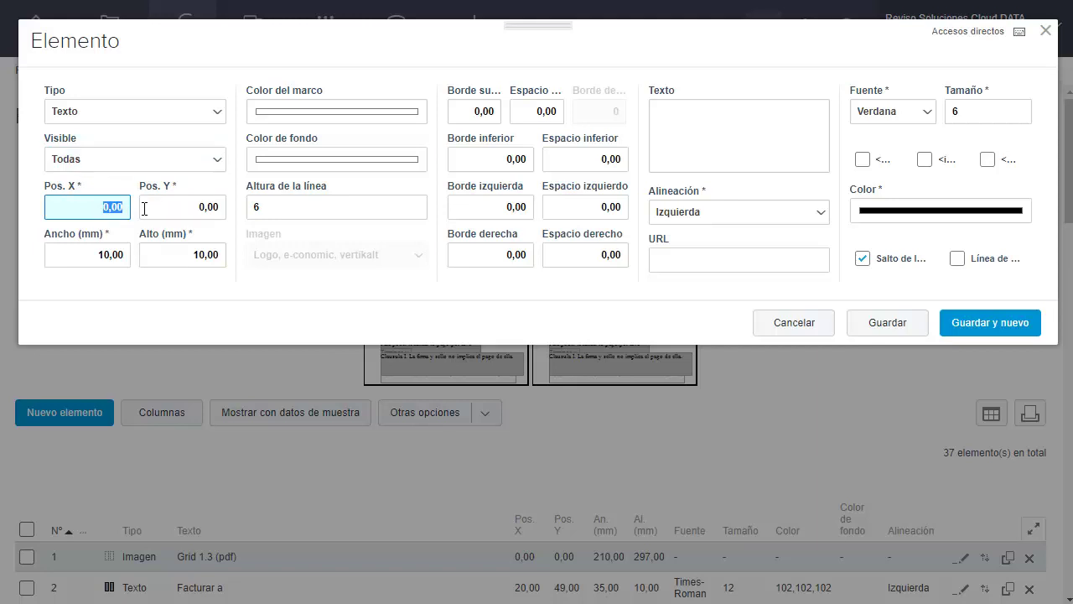
{"action": "type", "text": "100"}
{"action": "key", "text": "Tab"}
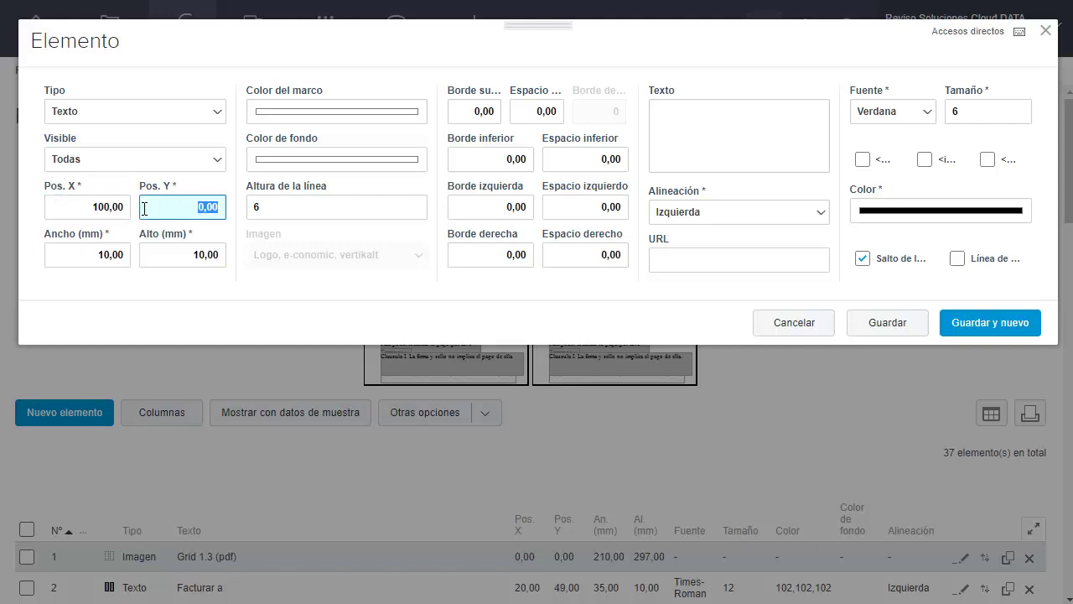
{"action": "type", "text": "20"}
{"action": "key", "text": "Tab"}
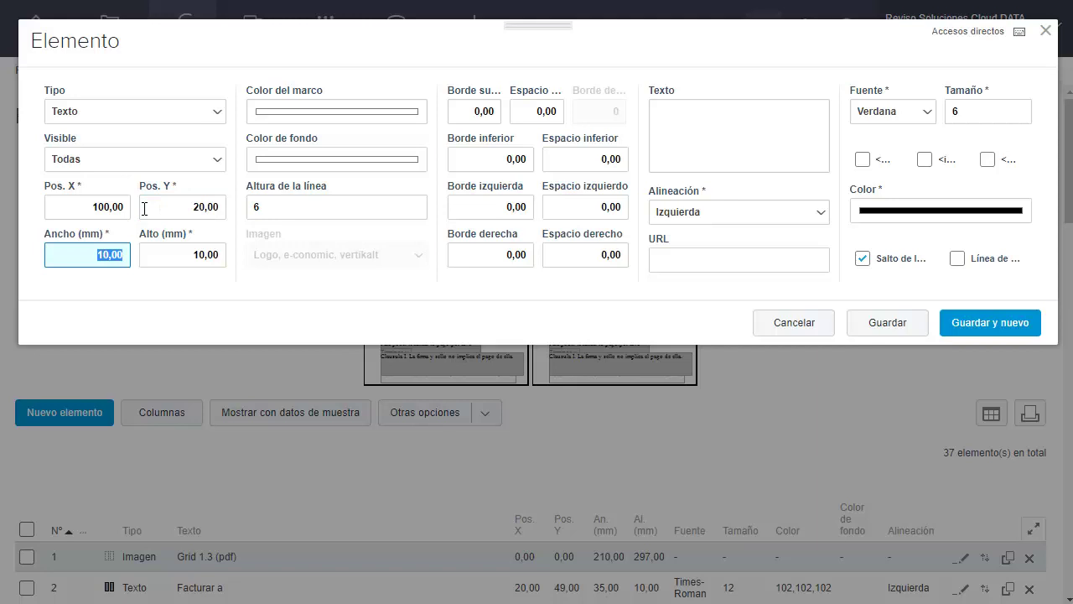
{"action": "type", "text": "30"}
{"action": "key", "text": "Tab"}
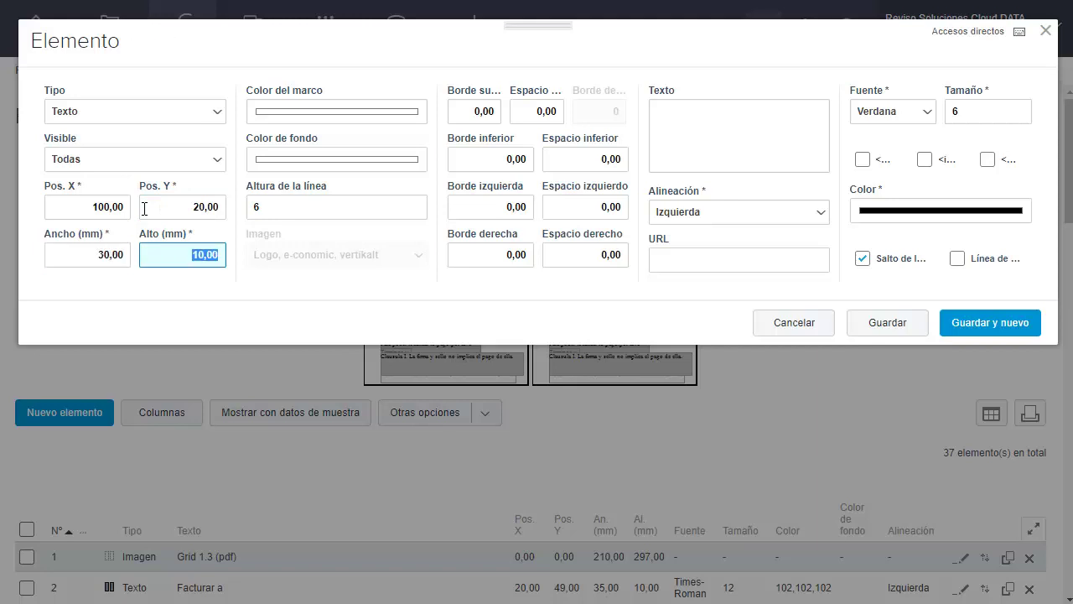
{"action": "type", "text": "15"}
{"action": "key", "text": "Tab"}
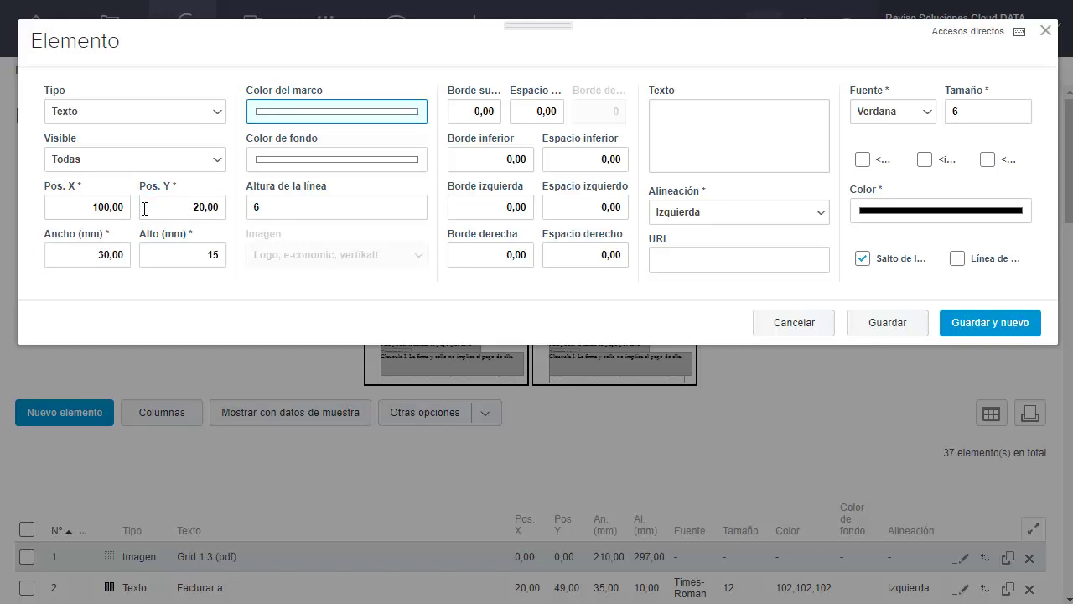
{"action": "left_click", "coordinate": [737, 159]}
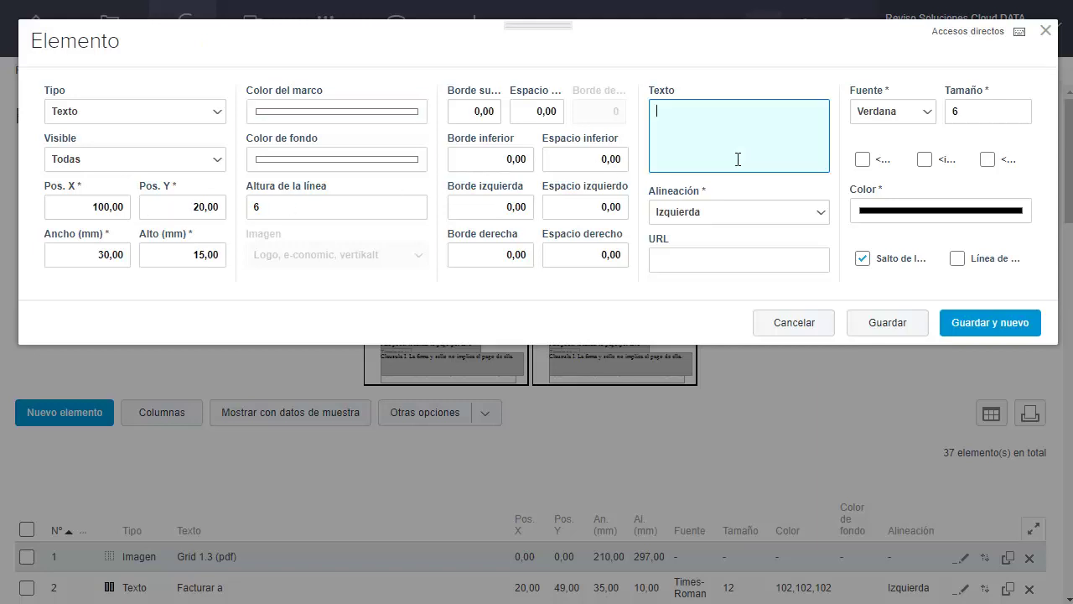
{"action": "left_click", "coordinate": [901, 324]}
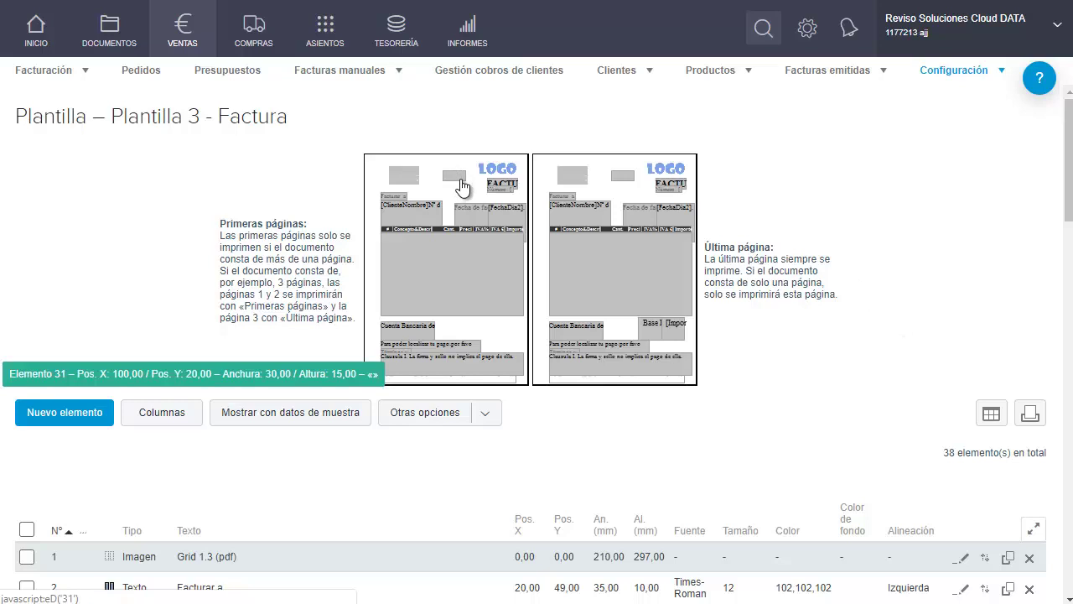
- Copy the [RazonSocial] variable from the list of dynamic fields for Factura and close the list
{"action": "left_click", "coordinate": [423, 414]}
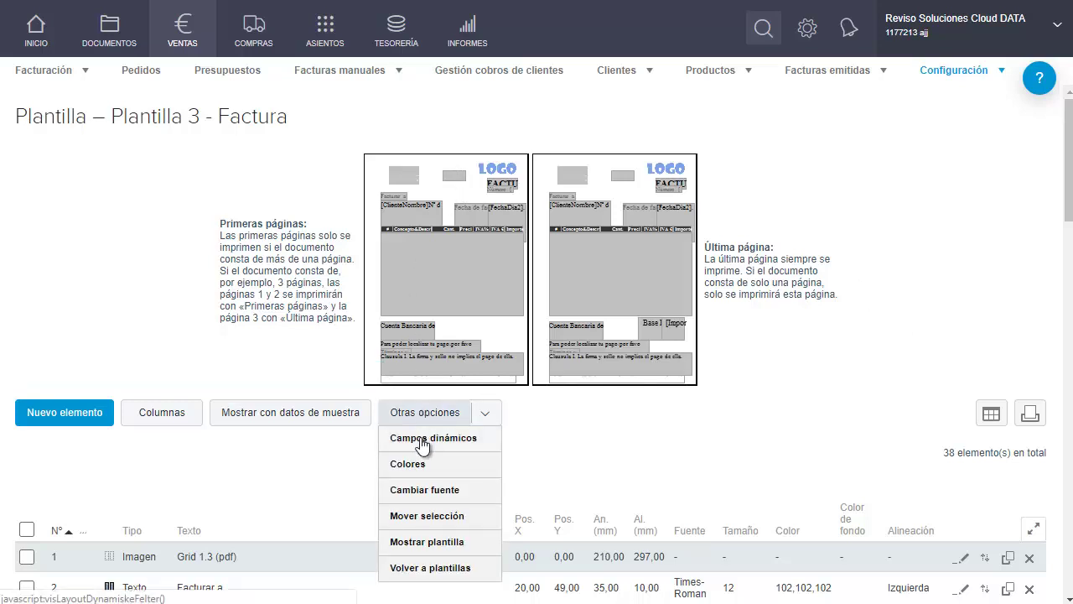
{"action": "left_click", "coordinate": [421, 443]}
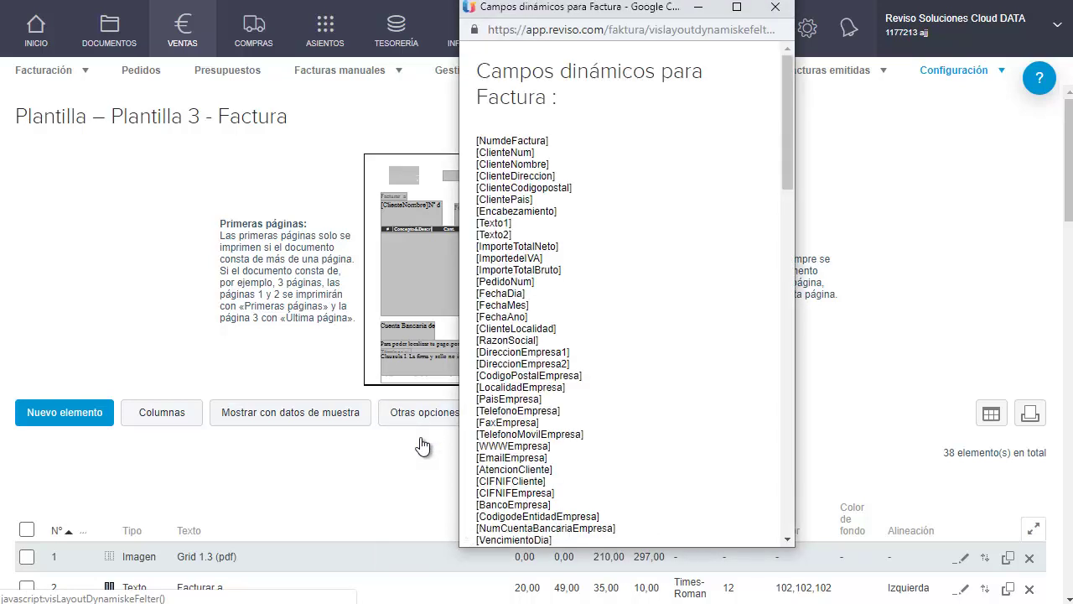
{"action": "double_click", "coordinate": [497, 340]}
{"action": "key", "text": "ctrl+c"}
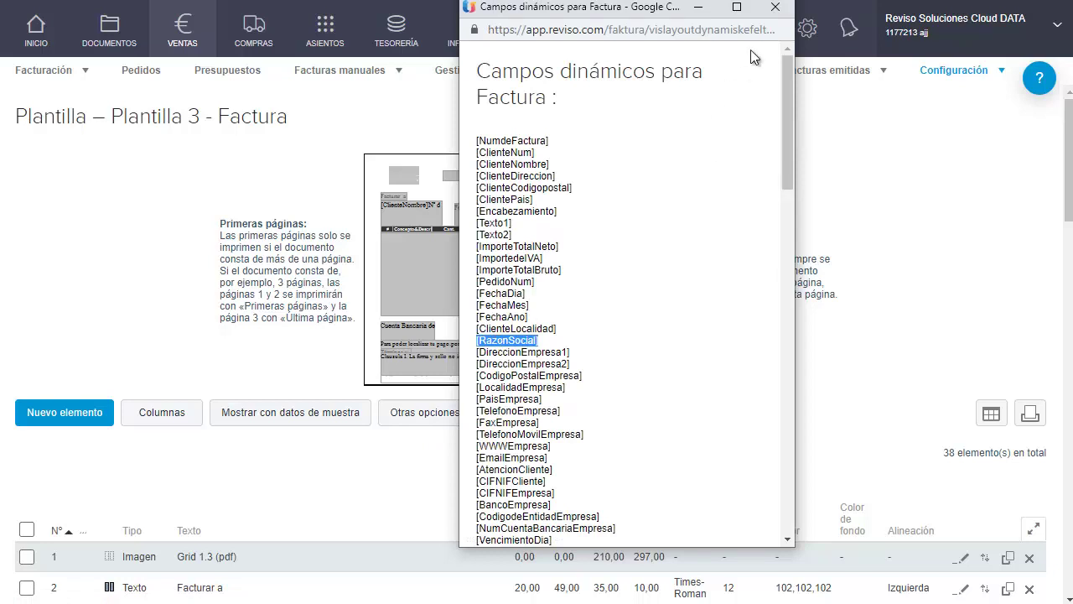
{"action": "left_click", "coordinate": [773, 7]}
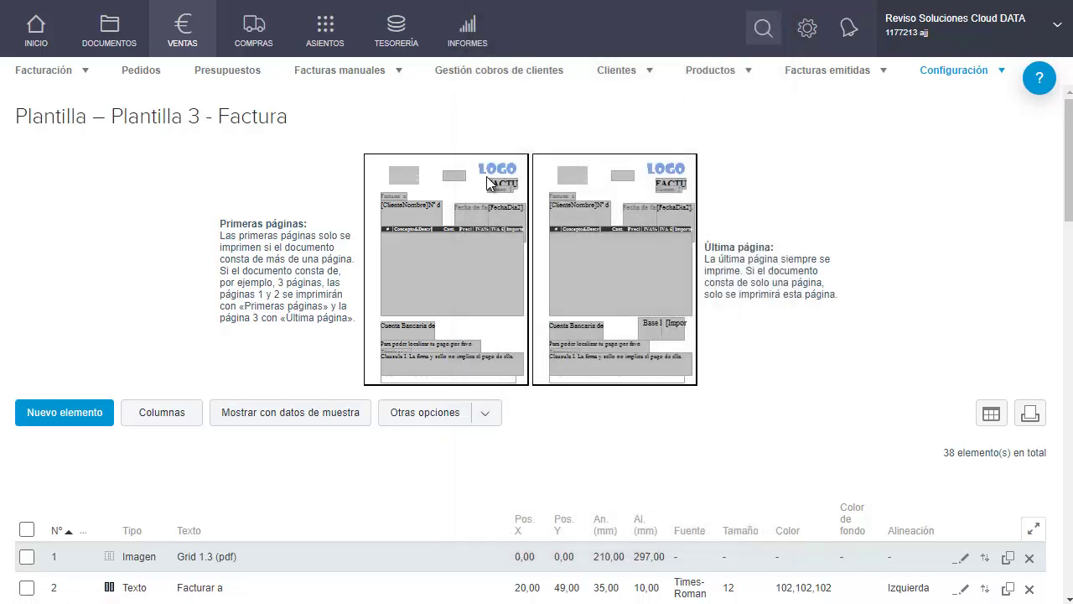
- Insert [RazonSocial] as the text of the empty Elemento 31 and set its font size to 12
{"action": "left_click", "coordinate": [453, 176]}
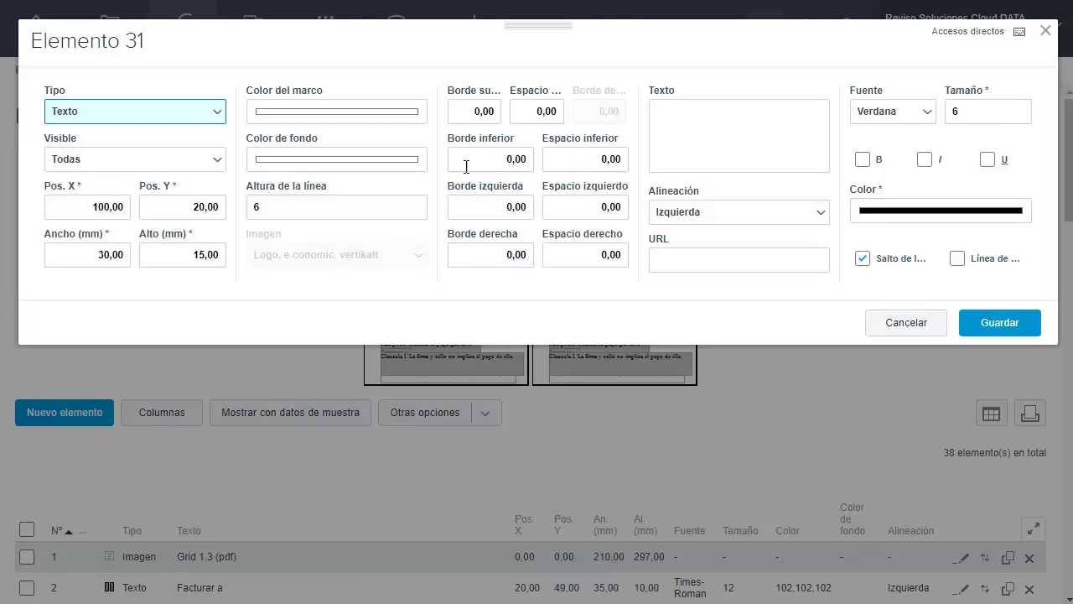
{"action": "left_click", "coordinate": [720, 113]}
{"action": "key", "text": "ctrl+v"}
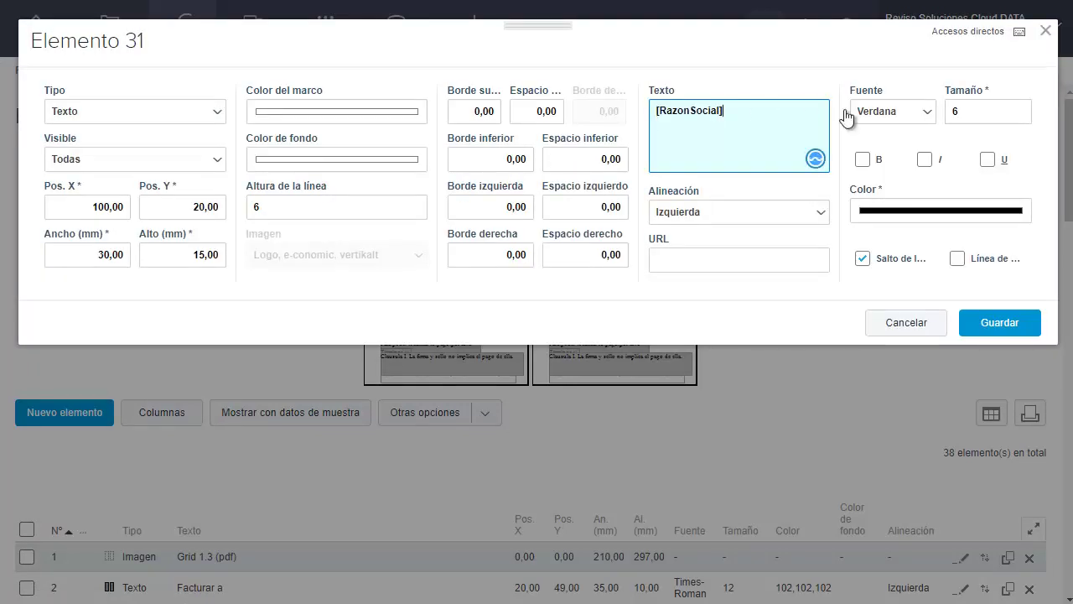
{"action": "left_click", "coordinate": [969, 110]}
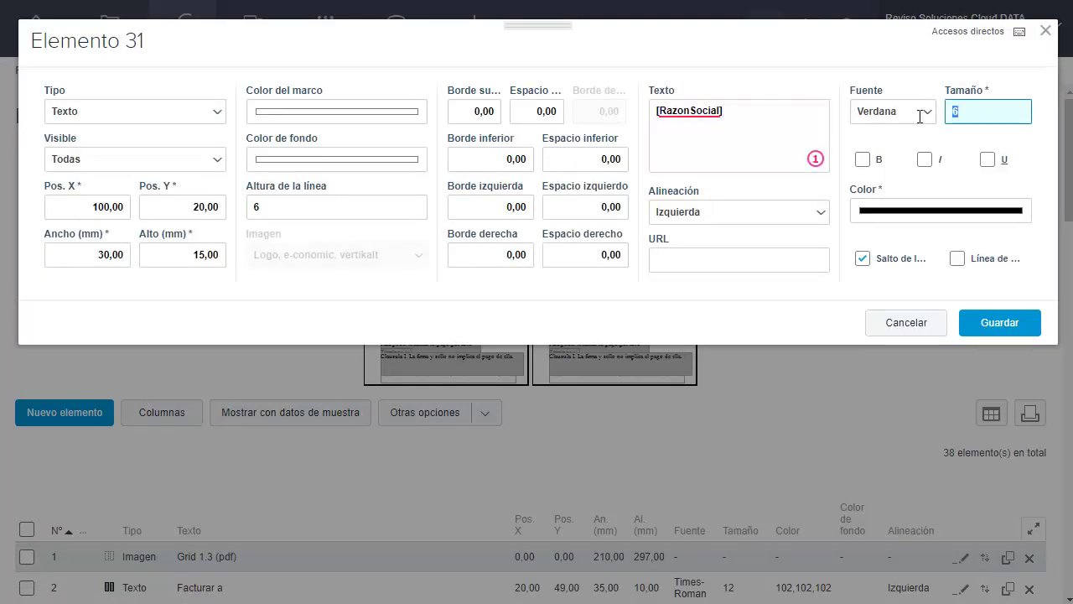
{"action": "type", "text": "12"}
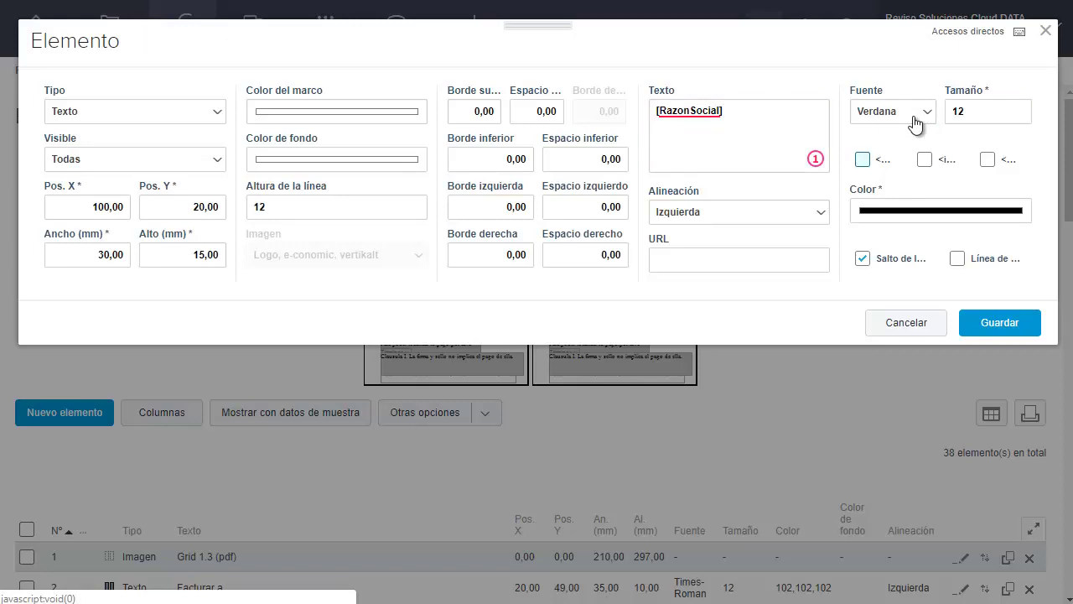
{"action": "left_click", "coordinate": [751, 108]}
- Try the Derecha alignment for the [RazonSocial] text, and set the alignment to Centrado
{"action": "left_click", "coordinate": [739, 219]}
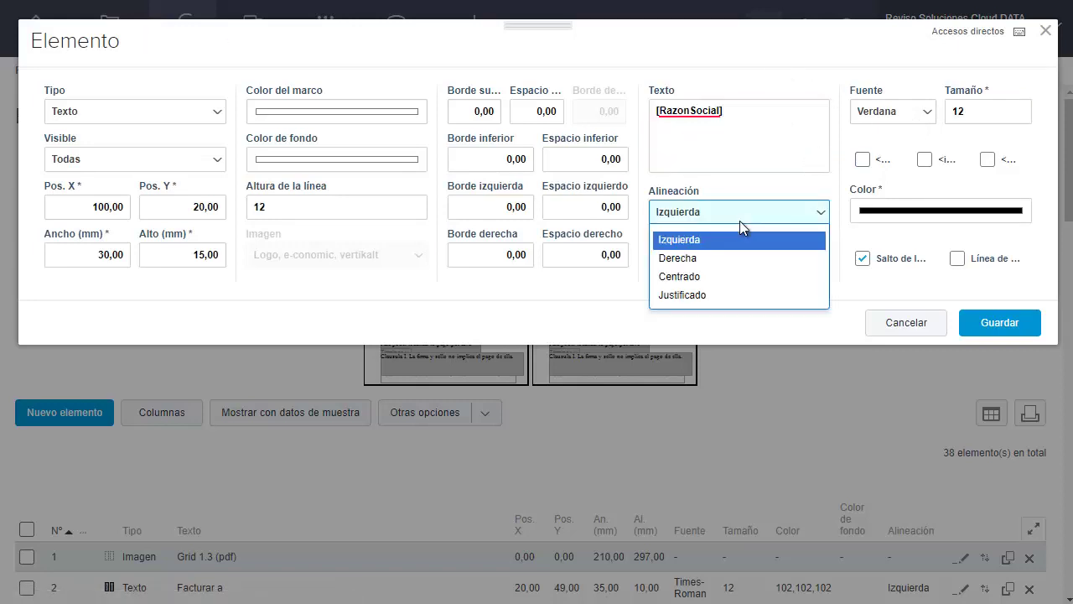
{"action": "left_click", "coordinate": [738, 260]}
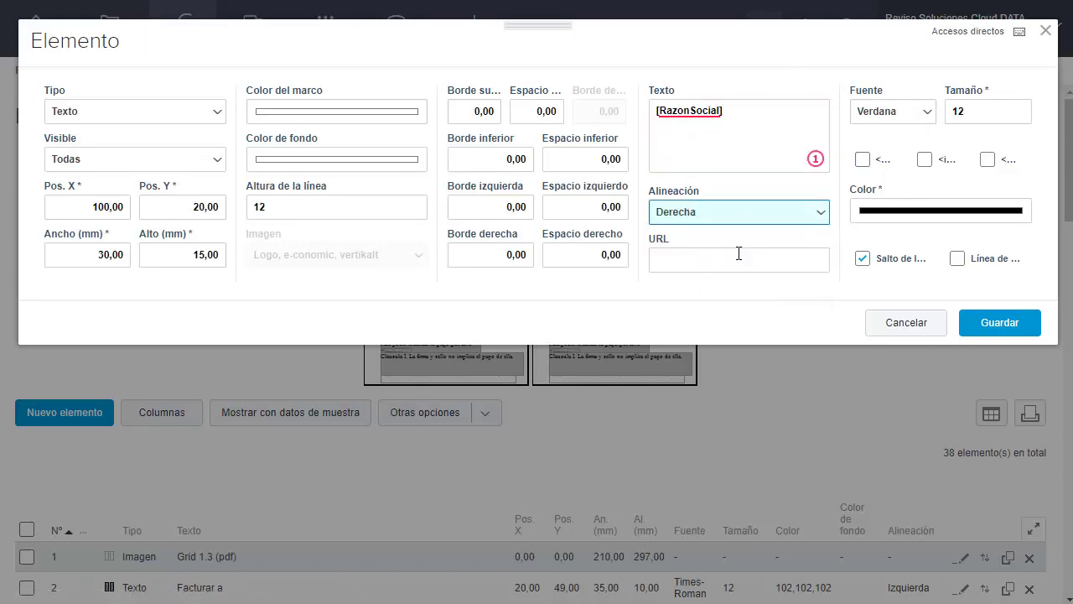
{"action": "left_click", "coordinate": [745, 212]}
{"action": "left_click", "coordinate": [740, 276]}
{"action": "left_click", "coordinate": [766, 186]}
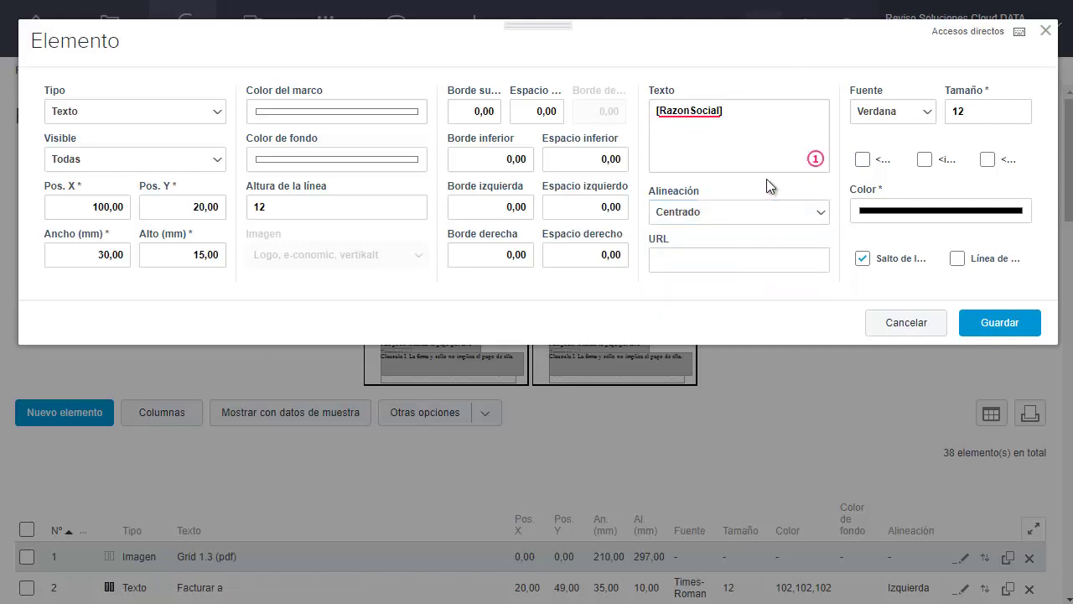
- Give the [RazonSocial] element a top border of 0,2 and a top spacing of 1
{"action": "left_click", "coordinate": [469, 111]}
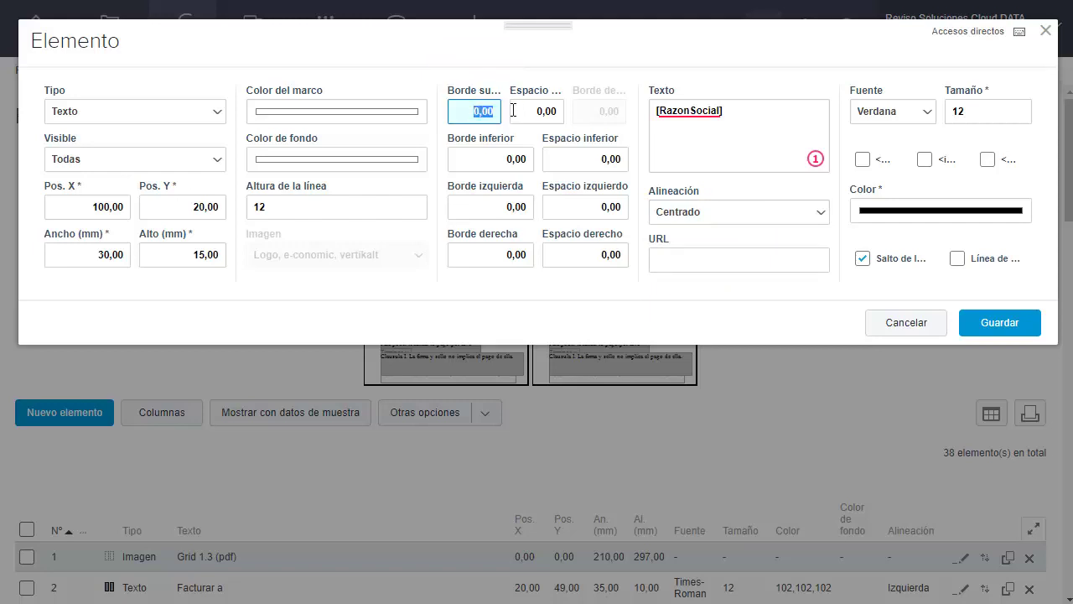
{"action": "type", "text": "0,2"}
{"action": "key", "text": "Tab"}
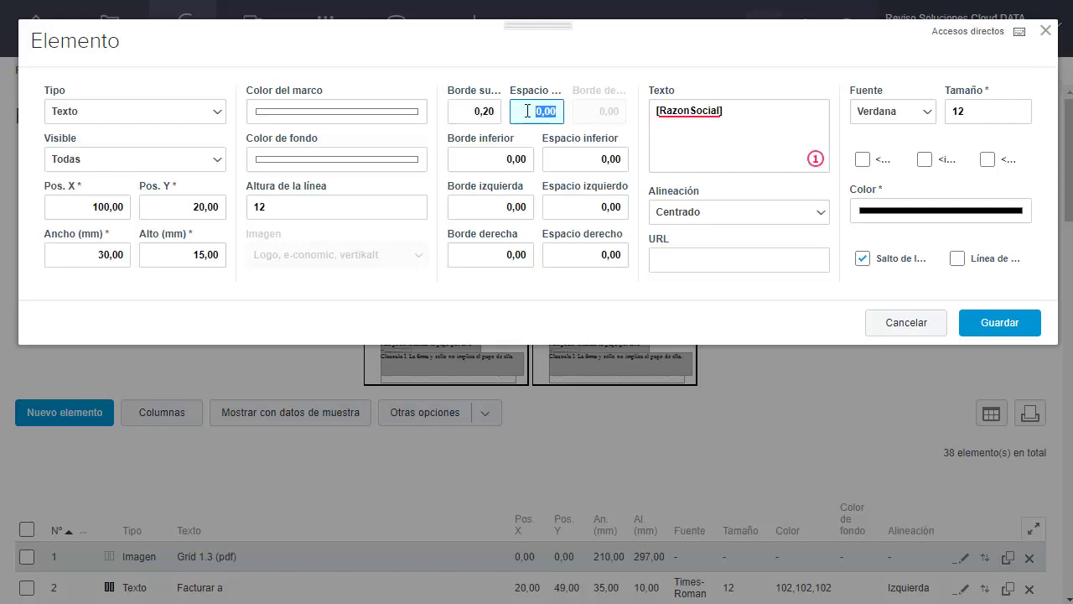
{"action": "left_click_drag", "start_coordinate": [528, 111], "coordinate": [578, 106]}
{"action": "type", "text": "1"}
{"action": "key", "text": "Tab"}
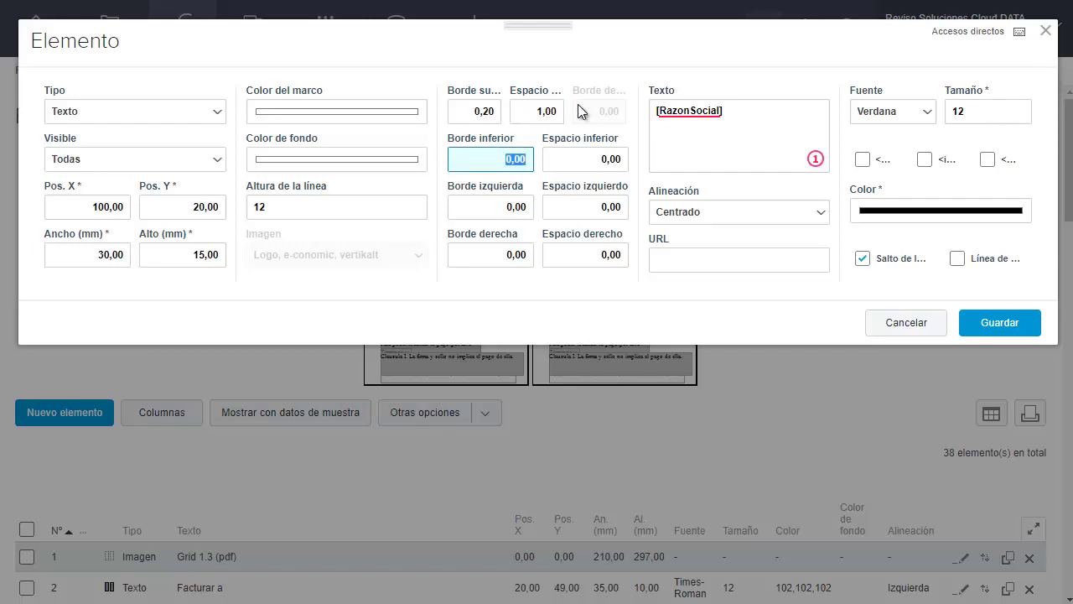
- Give the [RazonSocial] element a bottom border of 0,2 and a bottom spacing of 1
{"action": "left_click", "coordinate": [496, 155]}
{"action": "left_click_drag", "start_coordinate": [496, 155], "coordinate": [540, 164]}
{"action": "type", "text": "0,2"}
{"action": "key", "text": "Tab"}
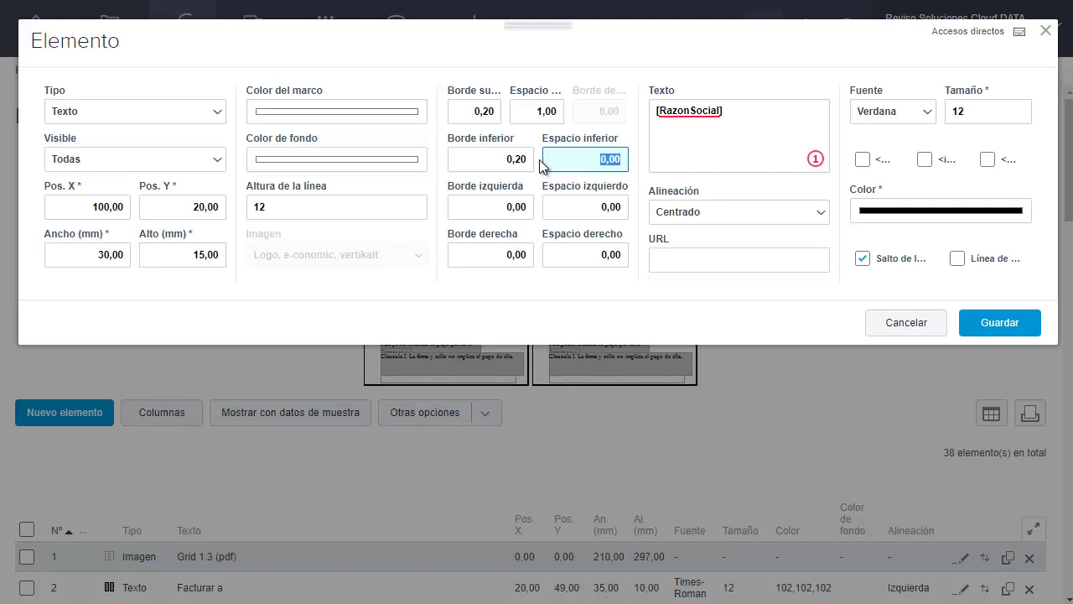
{"action": "type", "text": "1"}
{"action": "key", "text": "Tab"}
- Give the [RazonSocial] element left and right borders of 0,2, each with a spacing of 1
{"action": "type", "text": "0,2"}
{"action": "key", "text": "Tab"}
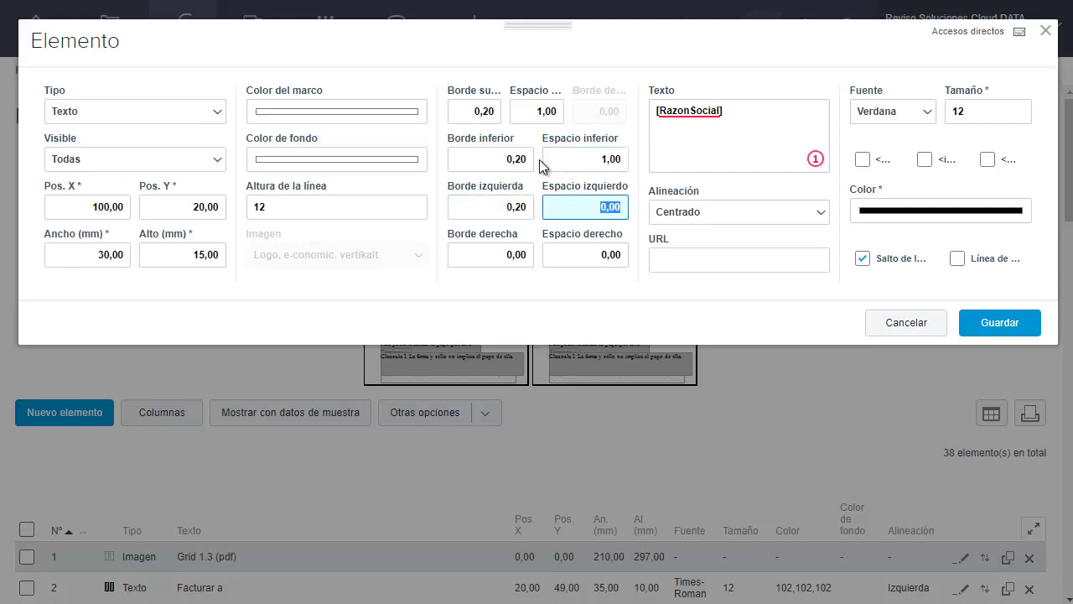
{"action": "type", "text": "1"}
{"action": "key", "text": "Tab"}
{"action": "type", "text": "0,2"}
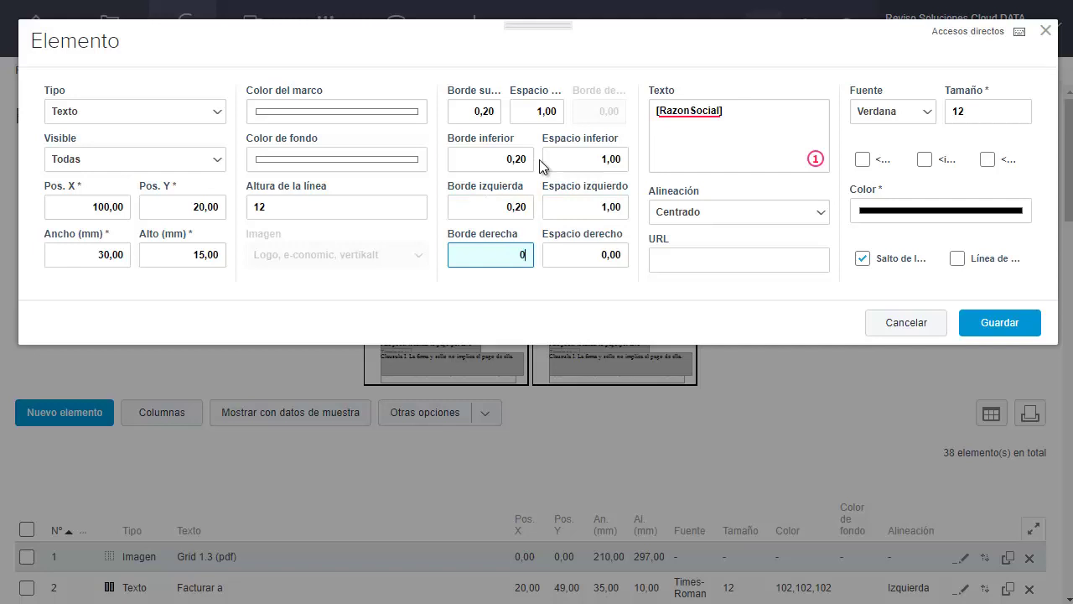
{"action": "key", "text": "Tab"}
{"action": "type", "text": "1"}
{"action": "key", "text": "Tab"}
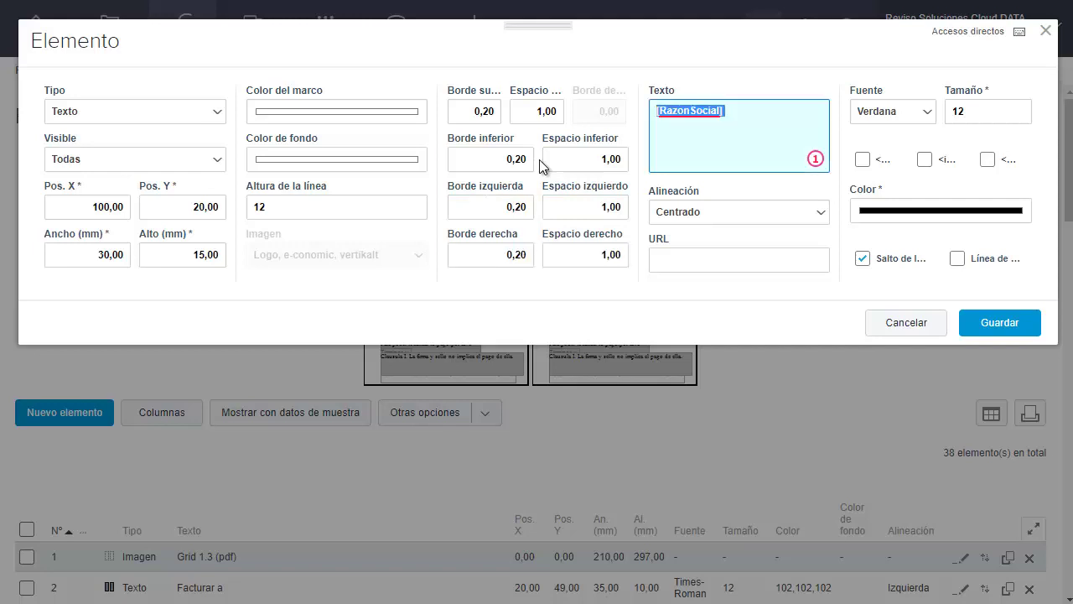
- Set the [RazonSocial] element's frame colour to a dark blue (RGB 0, 0, 98) and save the element
{"action": "left_click", "coordinate": [996, 323]}
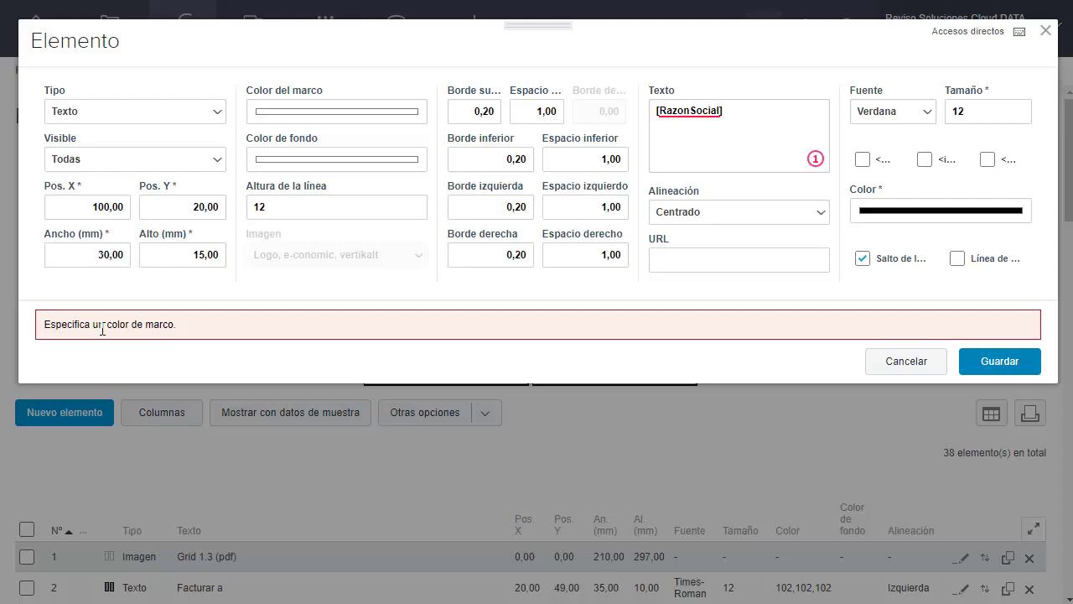
{"action": "left_click", "coordinate": [371, 112]}
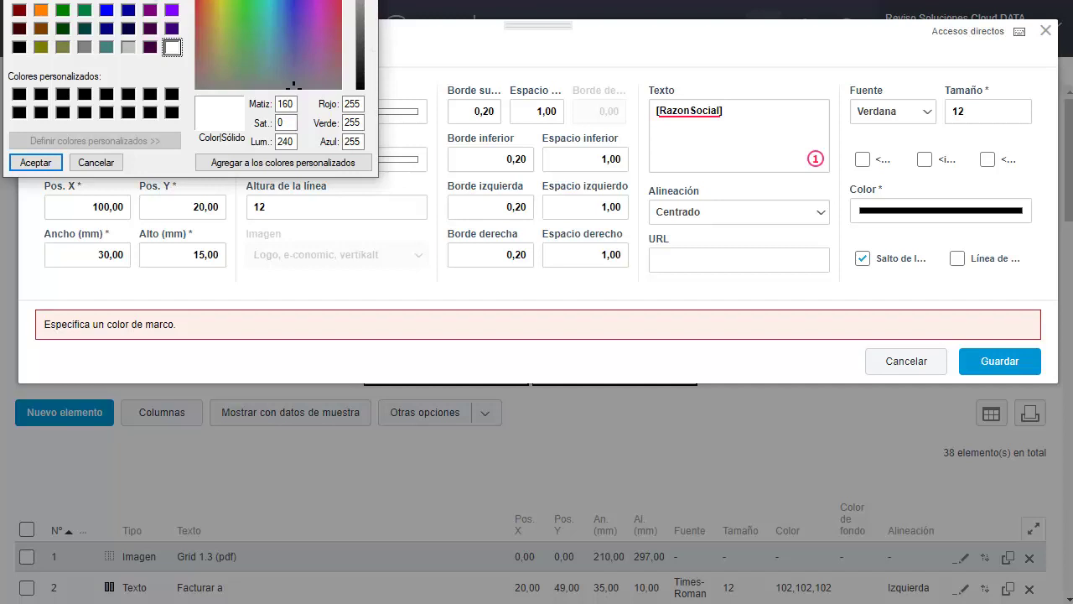
{"action": "left_click", "coordinate": [128, 1]}
{"action": "left_click_drag", "start_coordinate": [360, 4], "coordinate": [361, 59]}
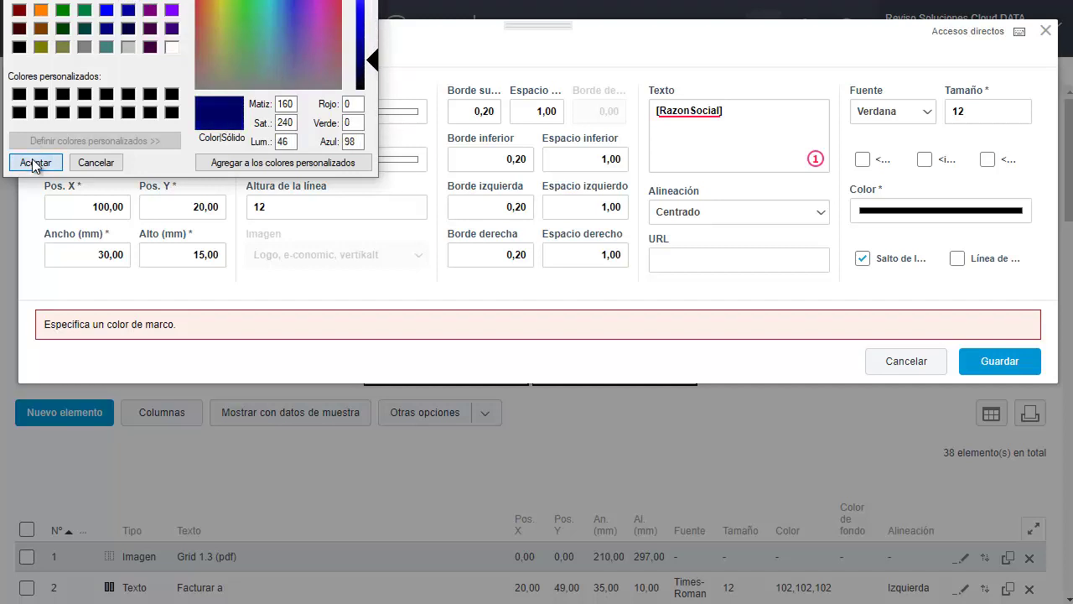
{"action": "left_click", "coordinate": [35, 161]}
{"action": "left_click", "coordinate": [986, 365]}
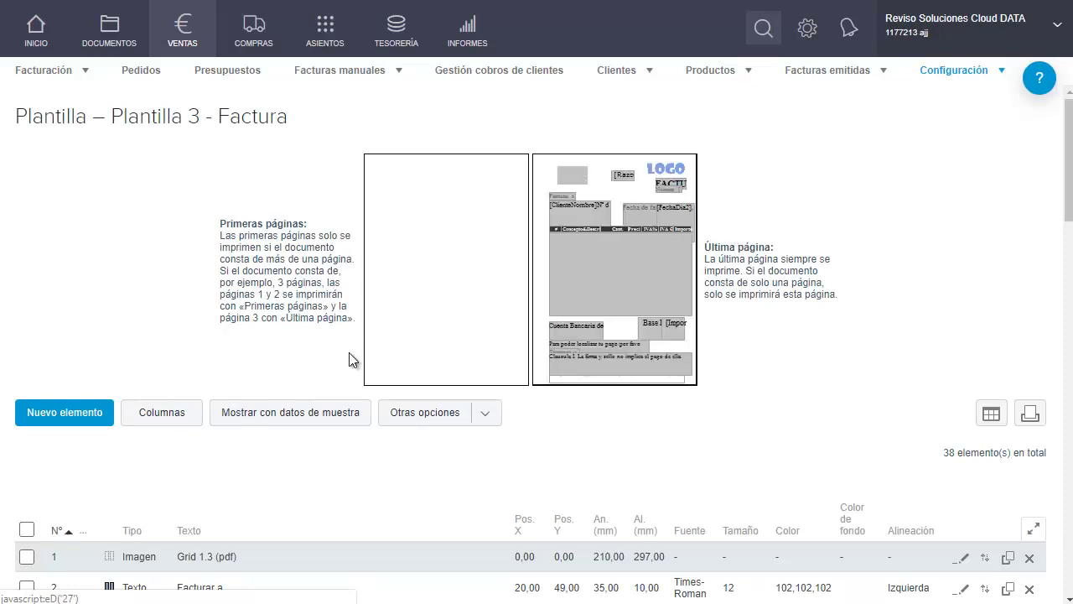
- Preview the template with sample data, check the bordered company-name box, and close the preview
{"action": "left_click", "coordinate": [313, 418]}
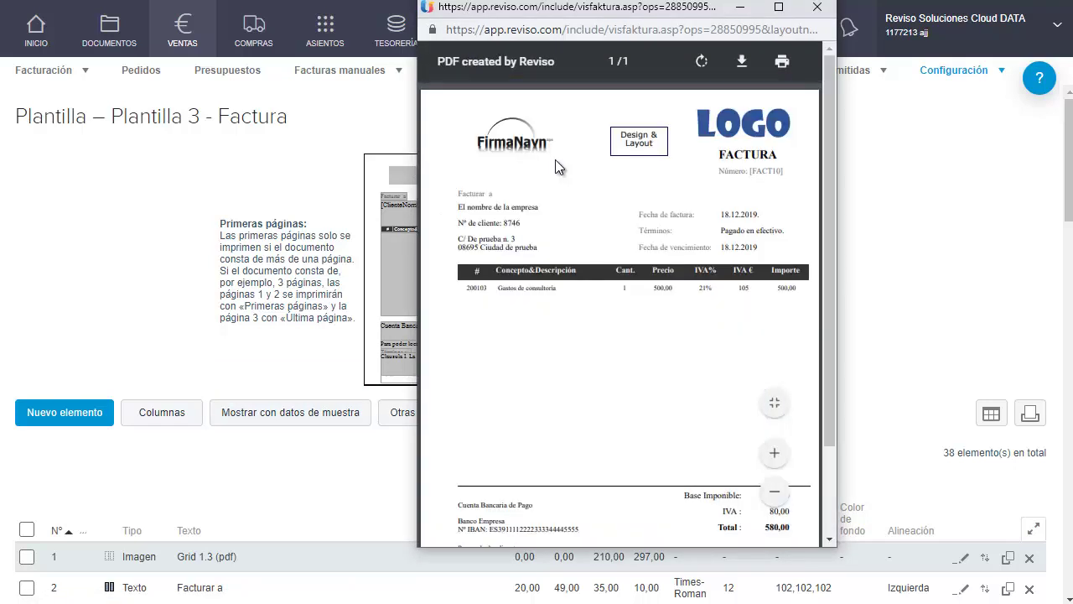
{"action": "left_click_drag", "start_coordinate": [658, 148], "coordinate": [595, 127]}
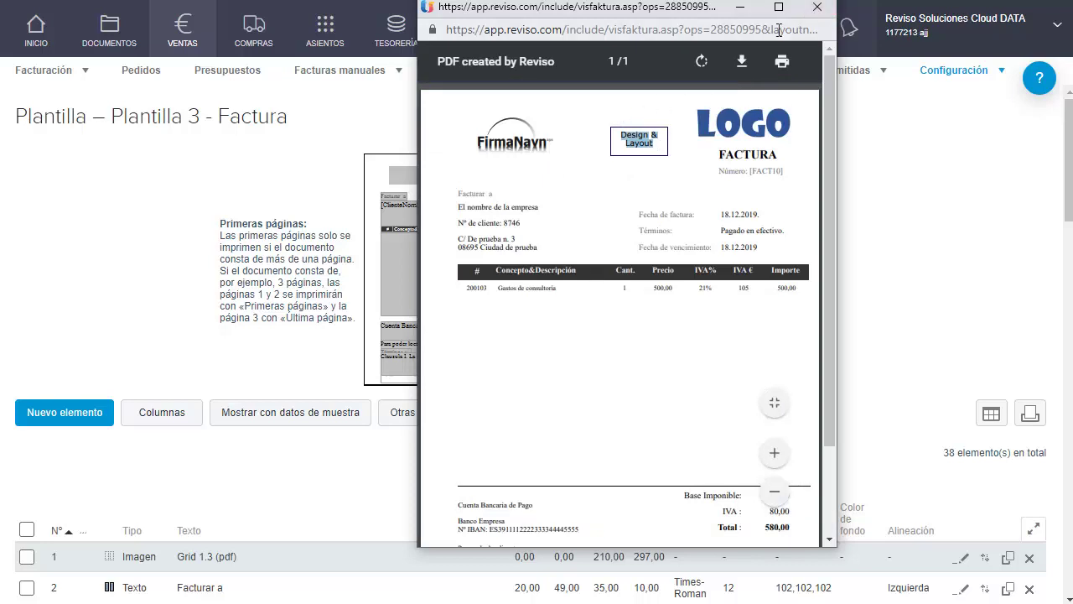
{"action": "left_click", "coordinate": [818, 8]}
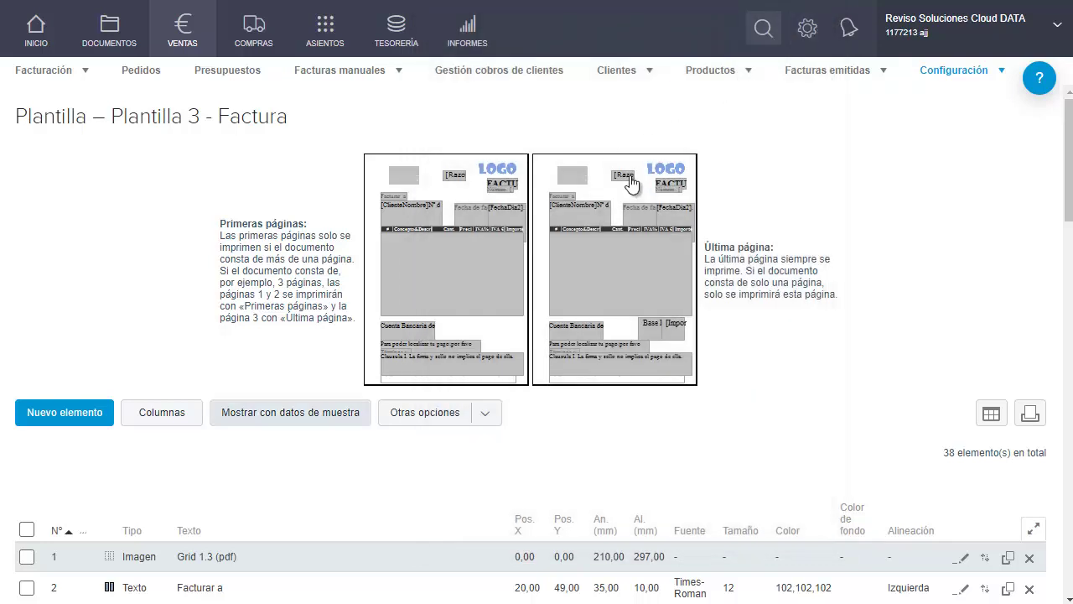
- Set the [RazonSocial] element's Pos. X to 90 and its width to 40 mm, and save it
{"action": "left_click", "coordinate": [629, 178]}
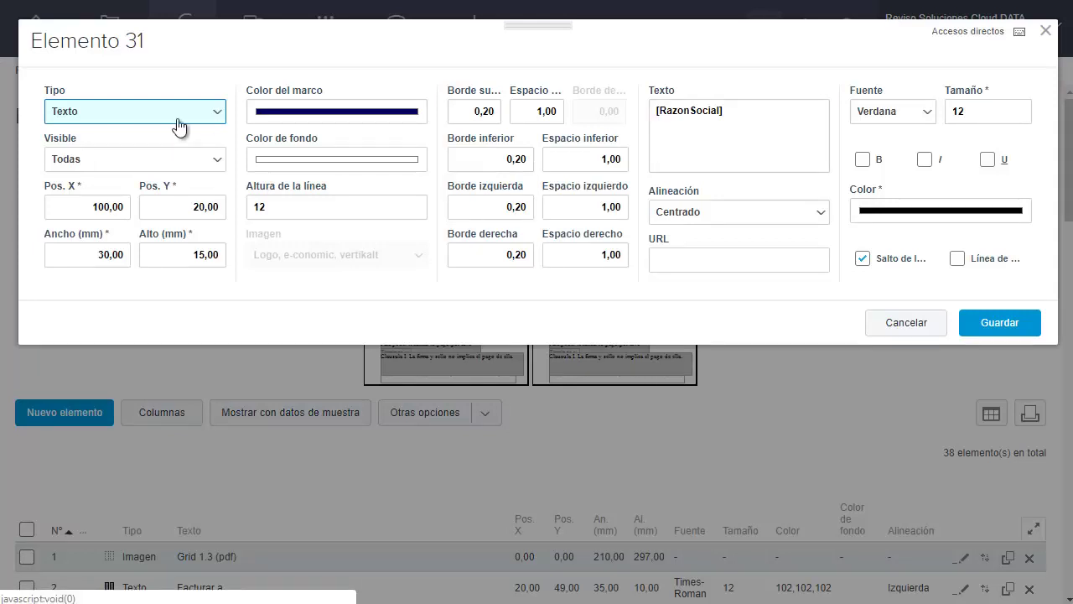
{"action": "left_click_drag", "start_coordinate": [75, 208], "coordinate": [164, 211]}
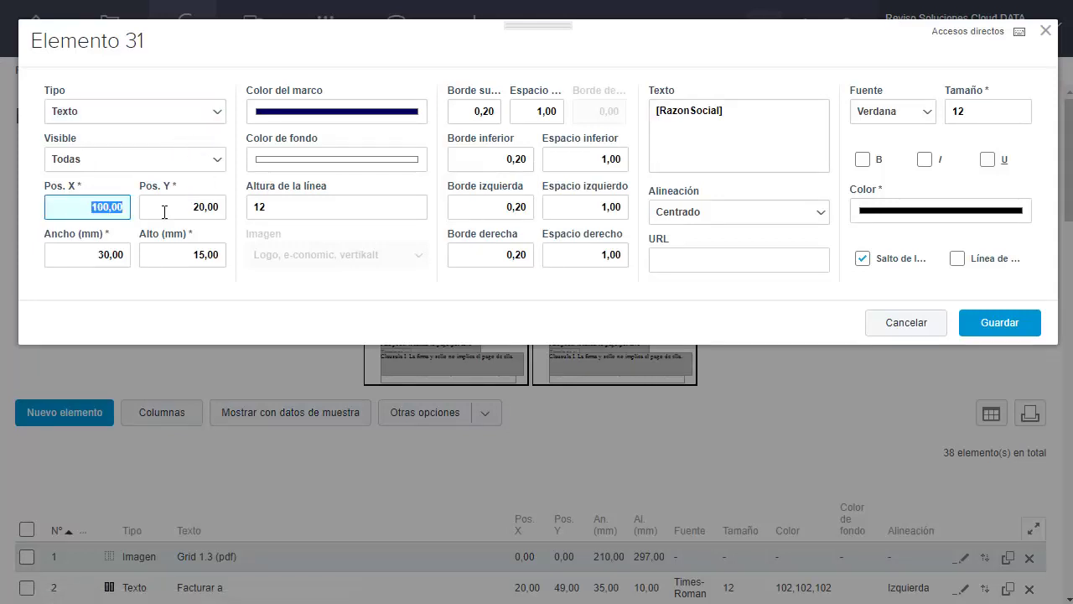
{"action": "type", "text": "90"}
{"action": "key", "text": "Tab"}
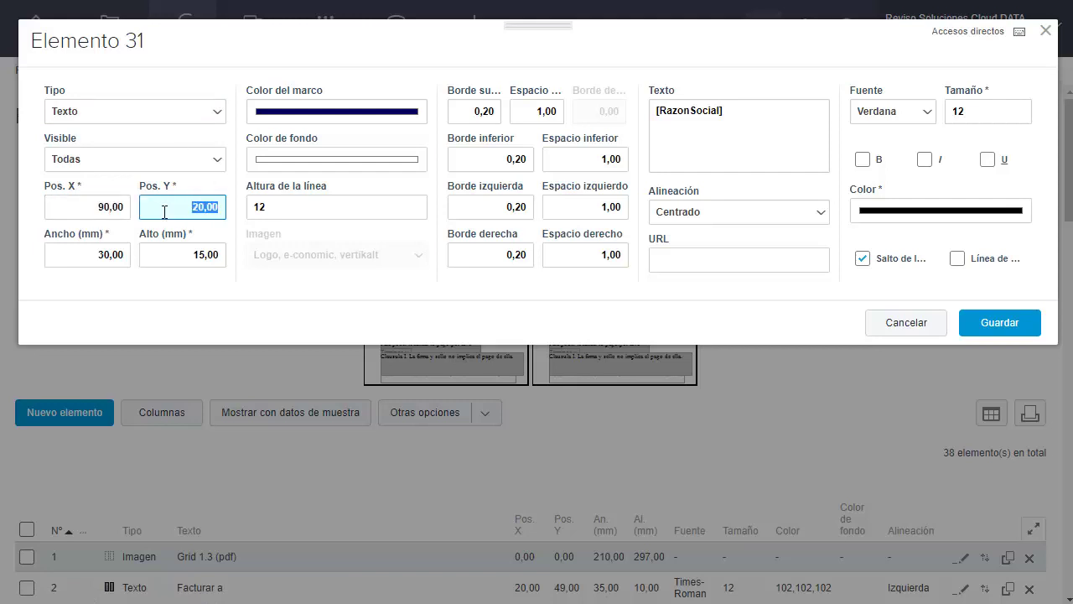
{"action": "key", "text": "Tab"}
{"action": "key", "text": "Tab"}
{"action": "key", "text": "shift+Tab"}
{"action": "type", "text": "40"}
{"action": "key", "text": "Tab"}
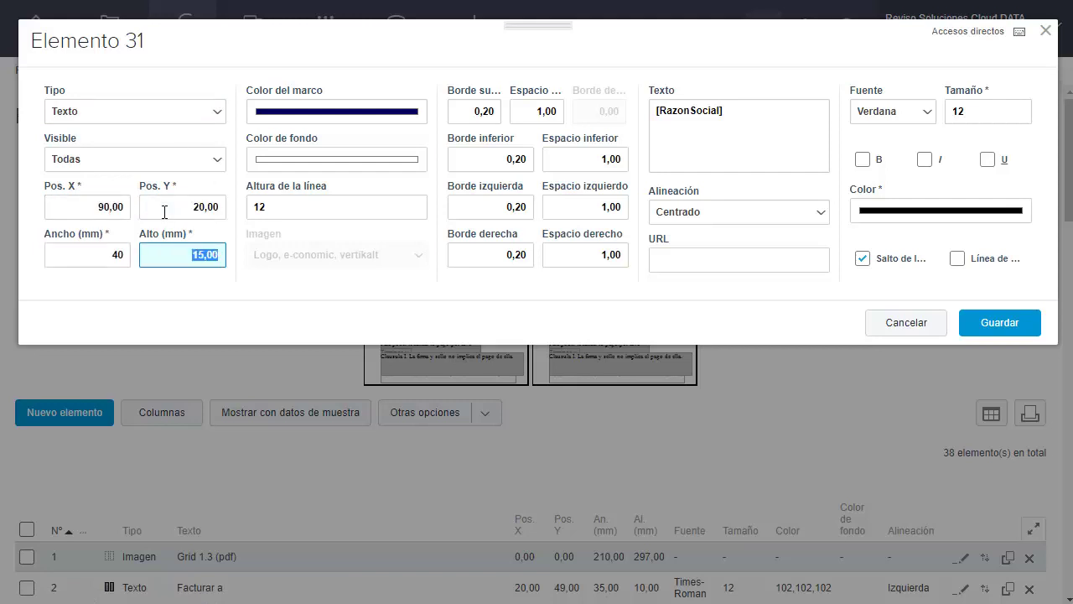
{"action": "left_click", "coordinate": [989, 330]}
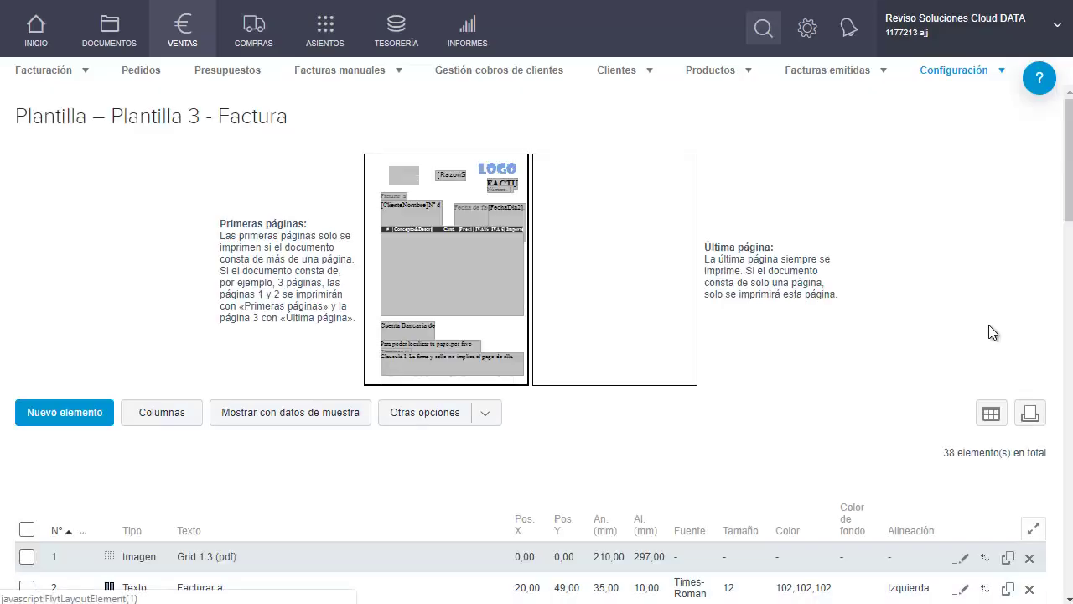
- Preview the invoice with sample data in a wider window to check the resized company-name box, and close it
{"action": "left_click", "coordinate": [294, 412]}
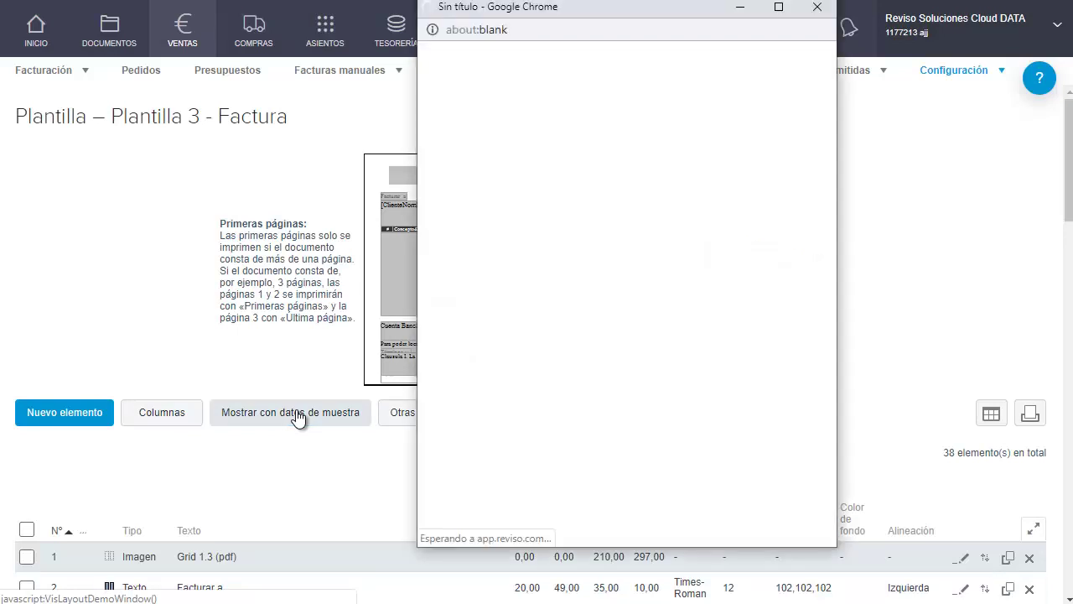
{"action": "left_click_drag", "start_coordinate": [836, 264], "coordinate": [978, 268]}
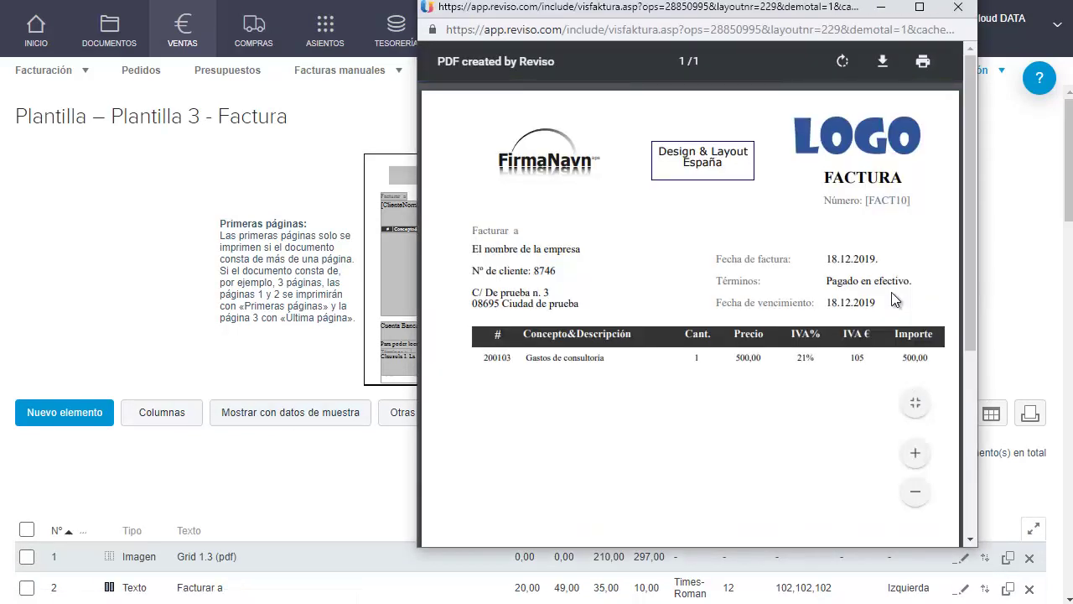
{"action": "left_click", "coordinate": [958, 8]}
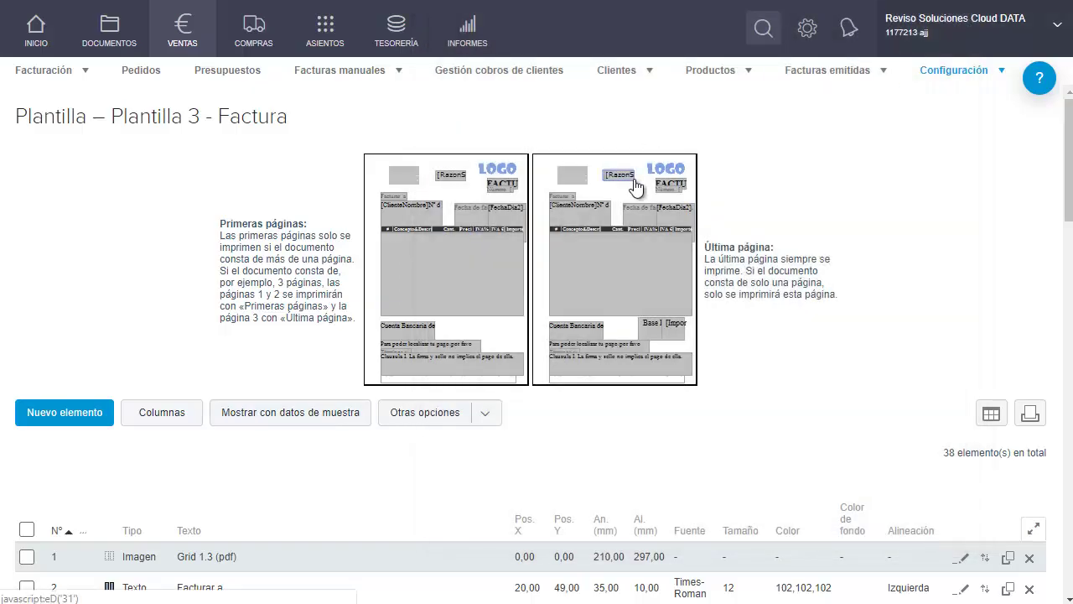
- Reopen the [RazonSocial] element and set its width to 60 mm
{"action": "left_click", "coordinate": [634, 184]}
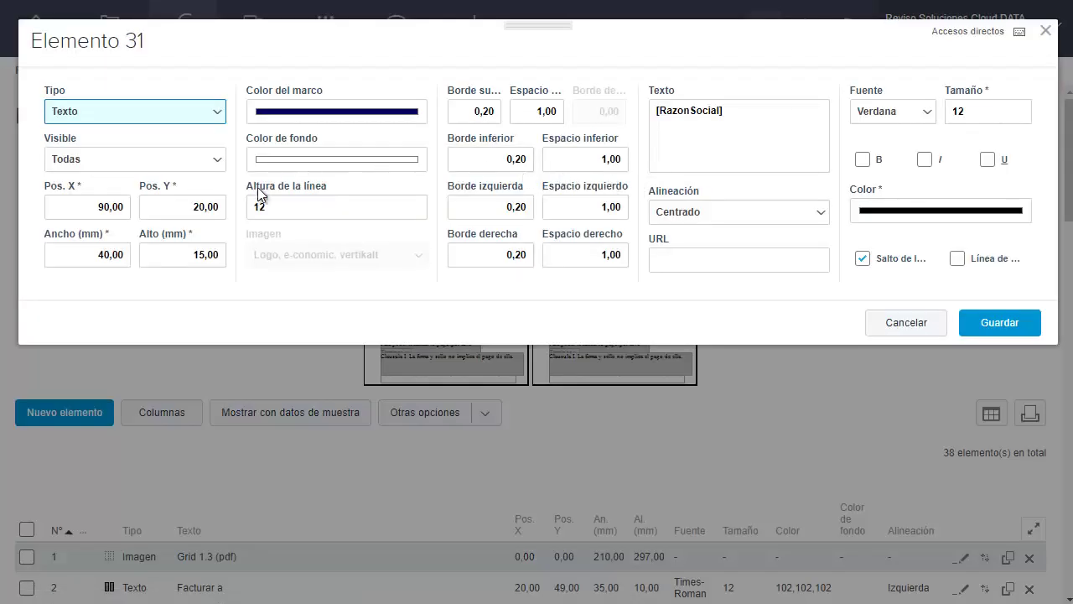
{"action": "left_click", "coordinate": [81, 254]}
{"action": "type", "text": "60"}
{"action": "key", "text": "Tab"}
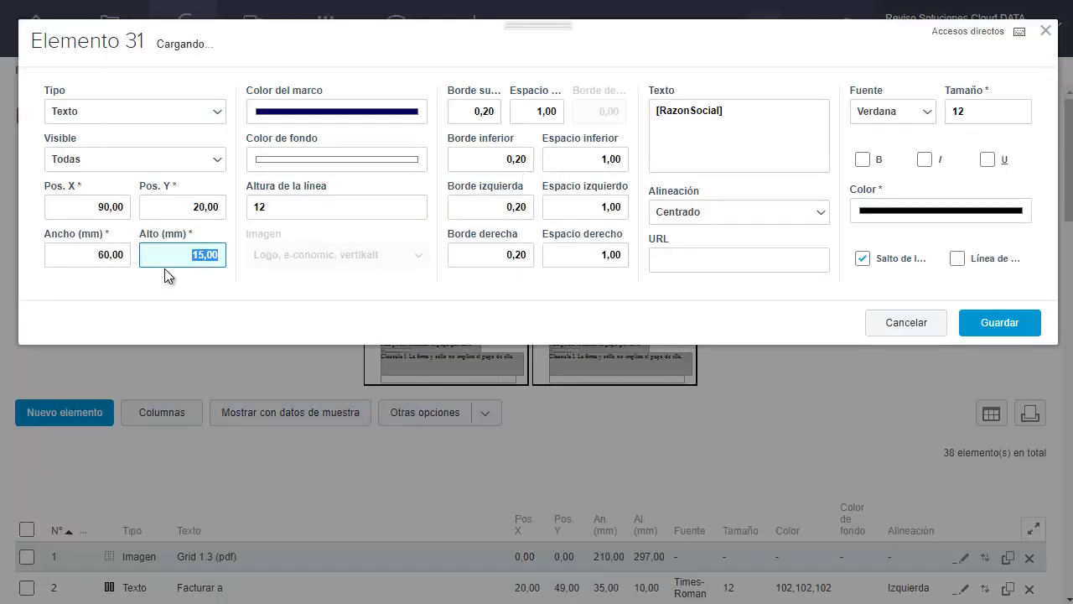
- Set the [RazonSocial] element's Pos. X with the formula =90,00-20, save it, and check the layout in a sample-data preview
{"action": "key", "text": "shift+Tab"}
{"action": "key", "text": "shift+Tab"}
{"action": "key", "text": "shift+Tab"}
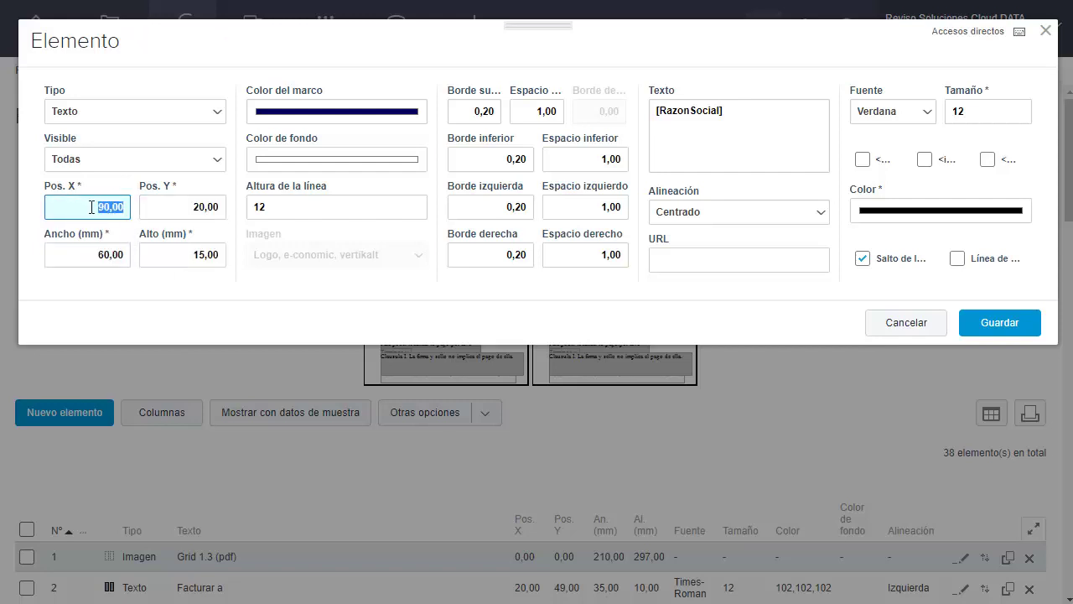
{"action": "left_click", "coordinate": [89, 208]}
{"action": "type", "text": "-"}
{"action": "key", "text": "shift+End"}
{"action": "type", "text": "90-20"}
{"action": "key", "text": "Tab"}
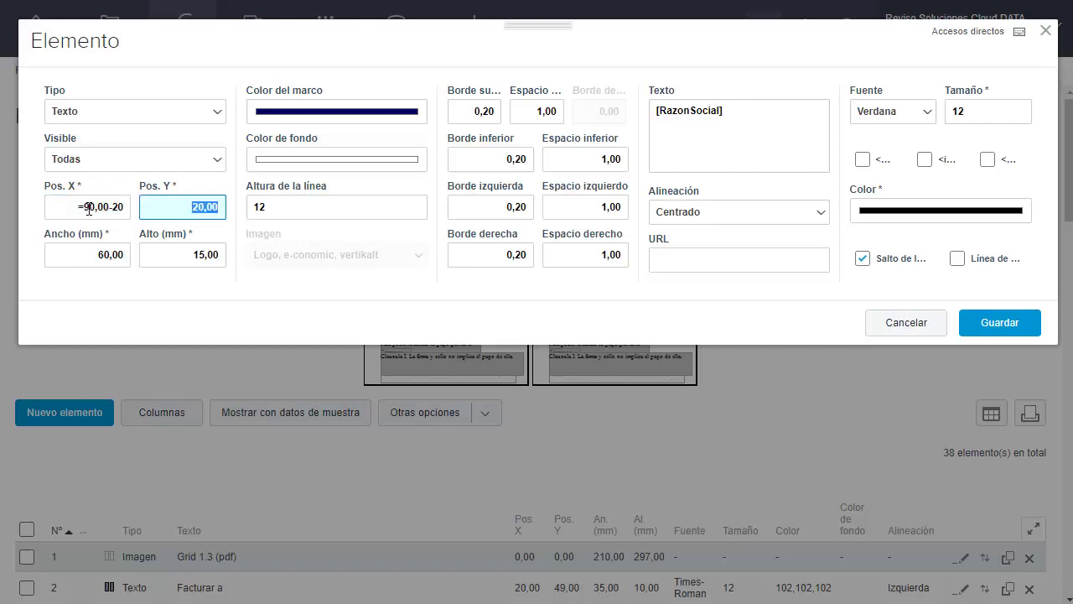
{"action": "left_click", "coordinate": [1011, 327]}
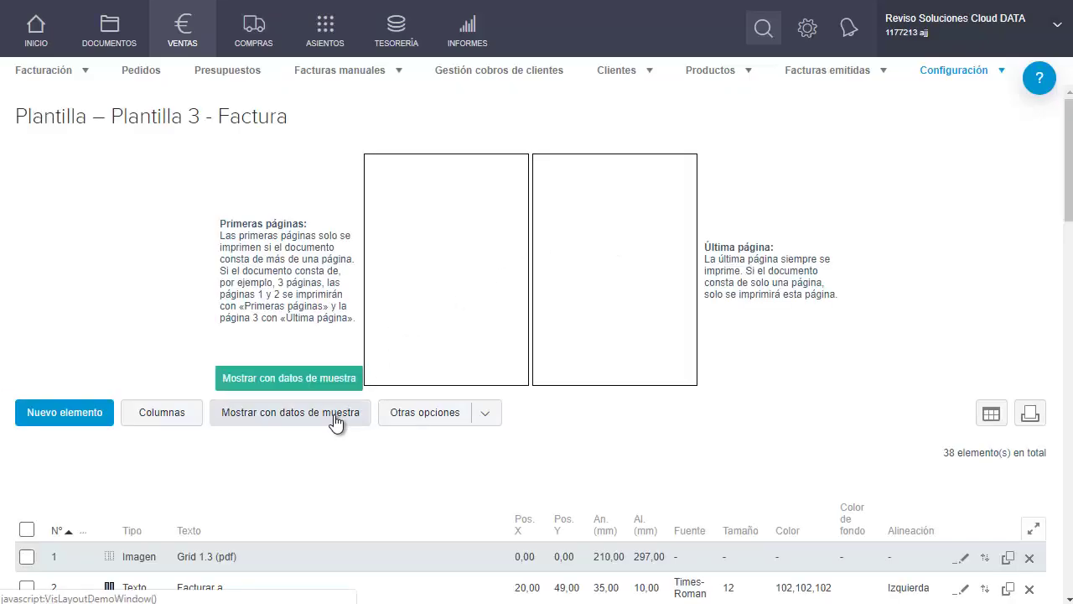
{"action": "left_click", "coordinate": [336, 417]}
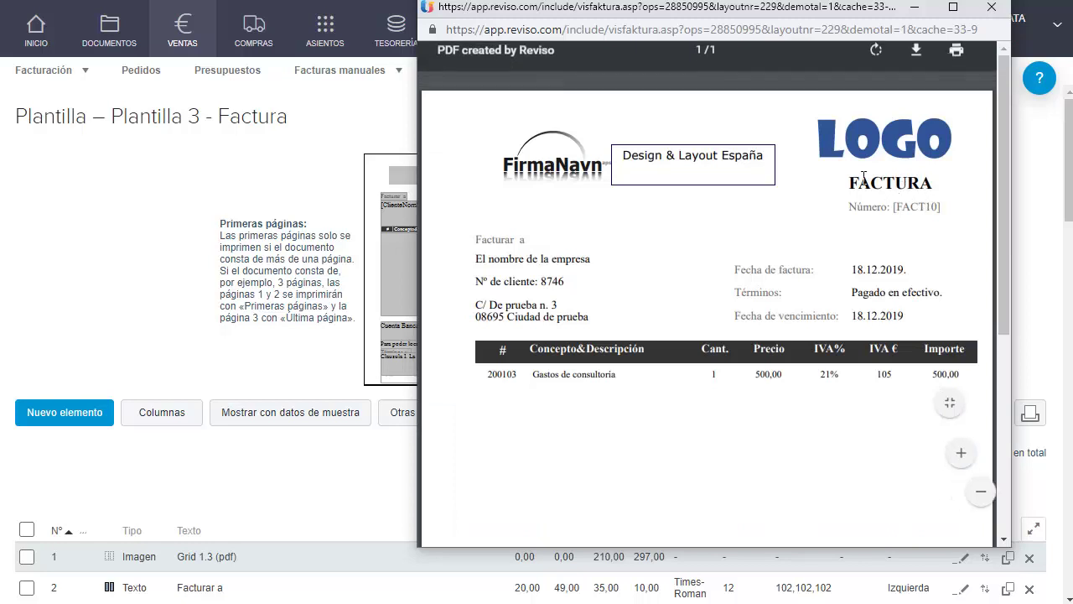
{"action": "left_click", "coordinate": [991, 8]}
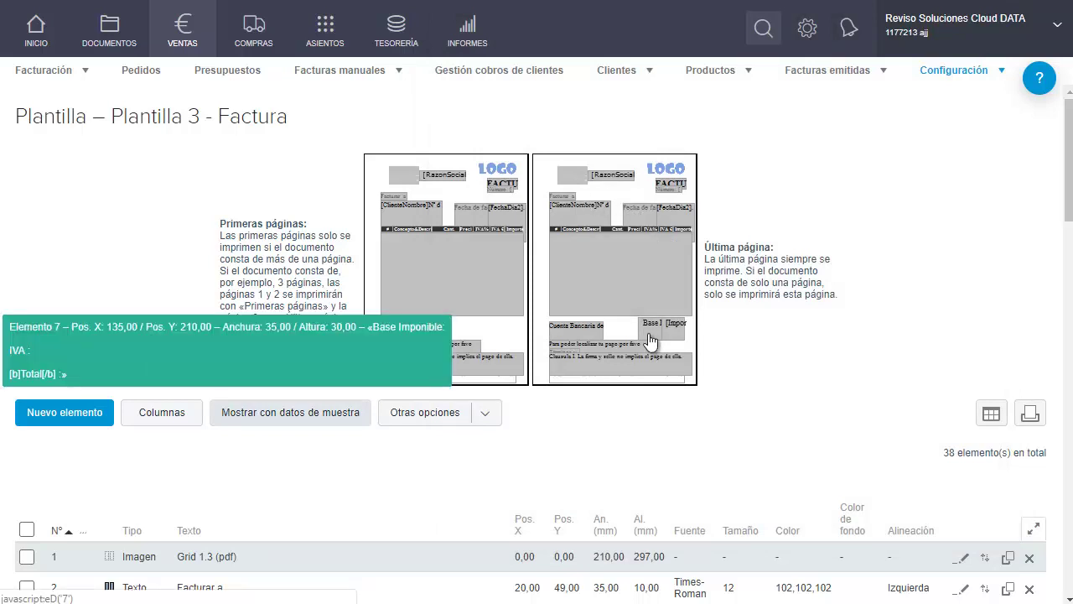
- Examine the settings of the totals amounts element and the totals labels element on the last page, closing each without changes
{"action": "left_click", "coordinate": [676, 341]}
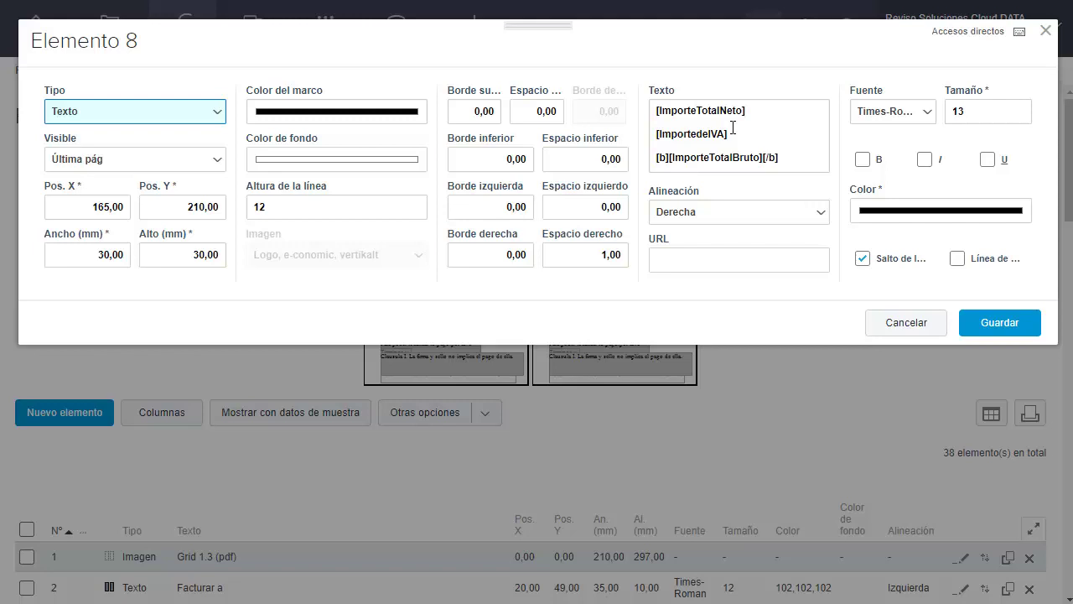
{"action": "key", "text": "Escape"}
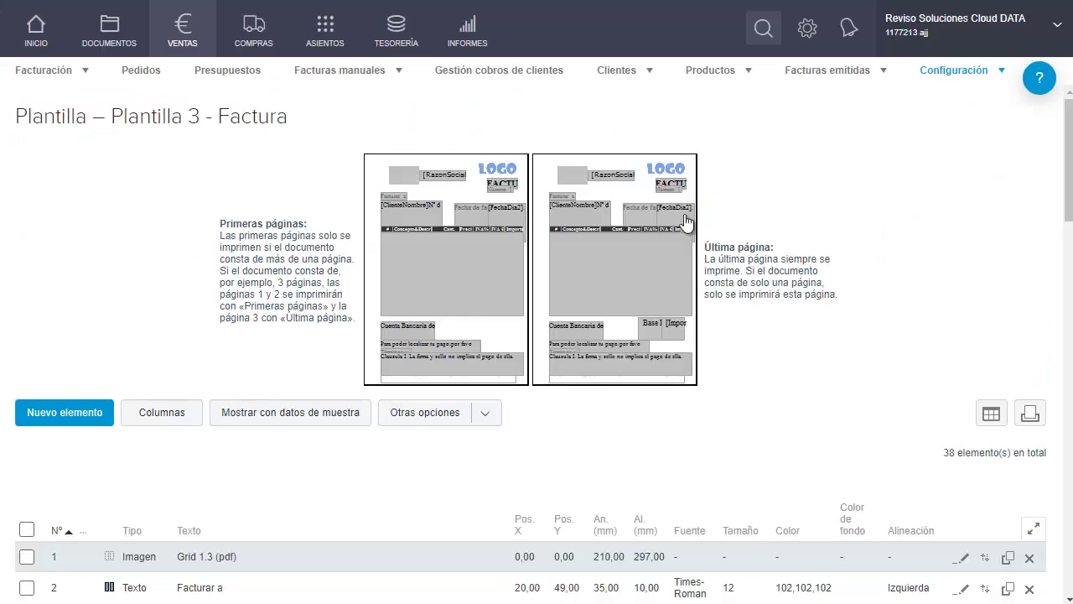
{"action": "left_click", "coordinate": [641, 328]}
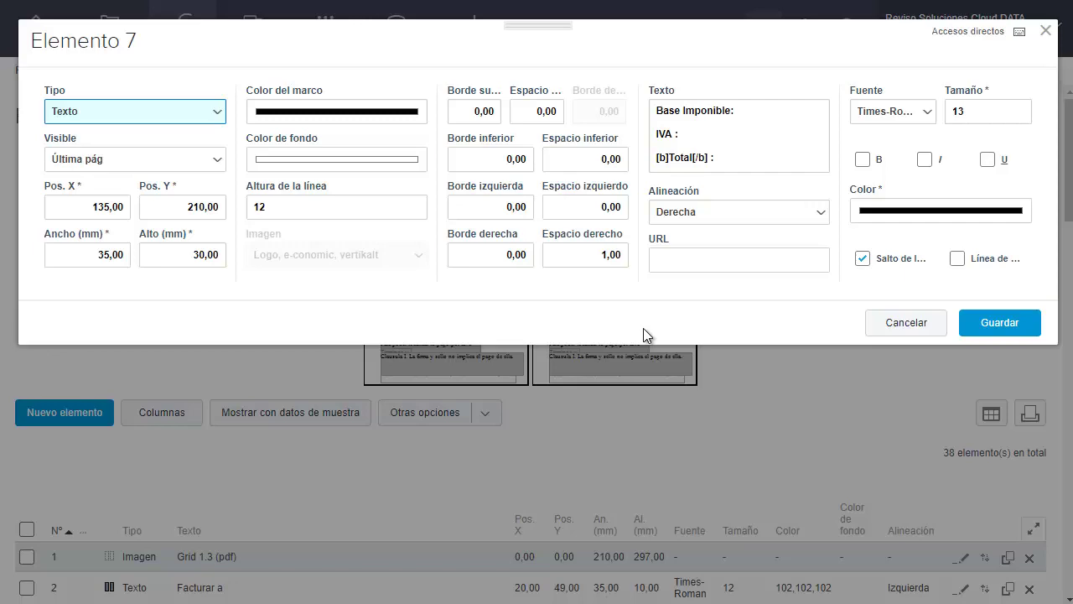
{"action": "key", "text": "Escape"}
- Open the "Facturar a" text element from the element list to view its settings, and close it
{"action": "scroll", "coordinate": [644, 336], "scroll_direction": "down", "scroll_amount": 3}
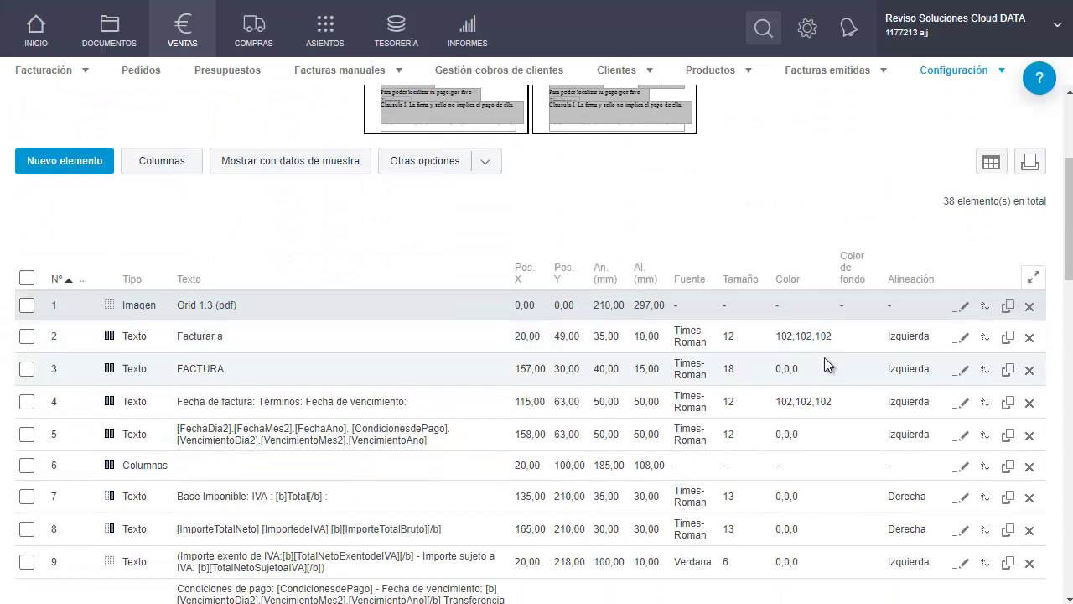
{"action": "left_click", "coordinate": [1005, 337]}
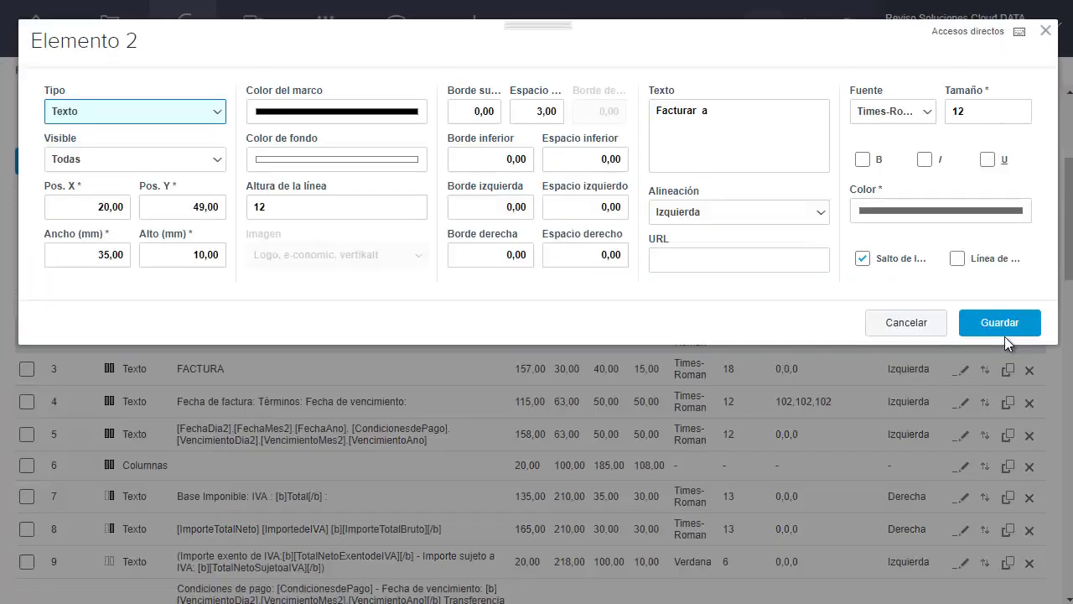
{"action": "left_click", "coordinate": [1004, 334]}
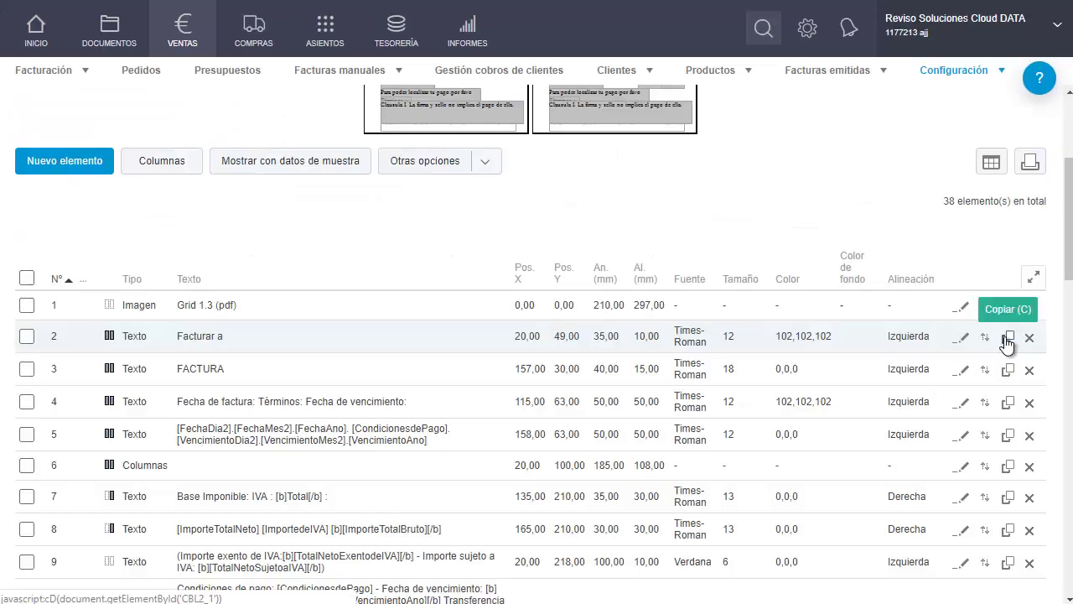
- Try moving the totals labels element (element 7) by its width with the Pos. X formula 135,00+35=, and close its settings
{"action": "left_click", "coordinate": [1004, 336]}
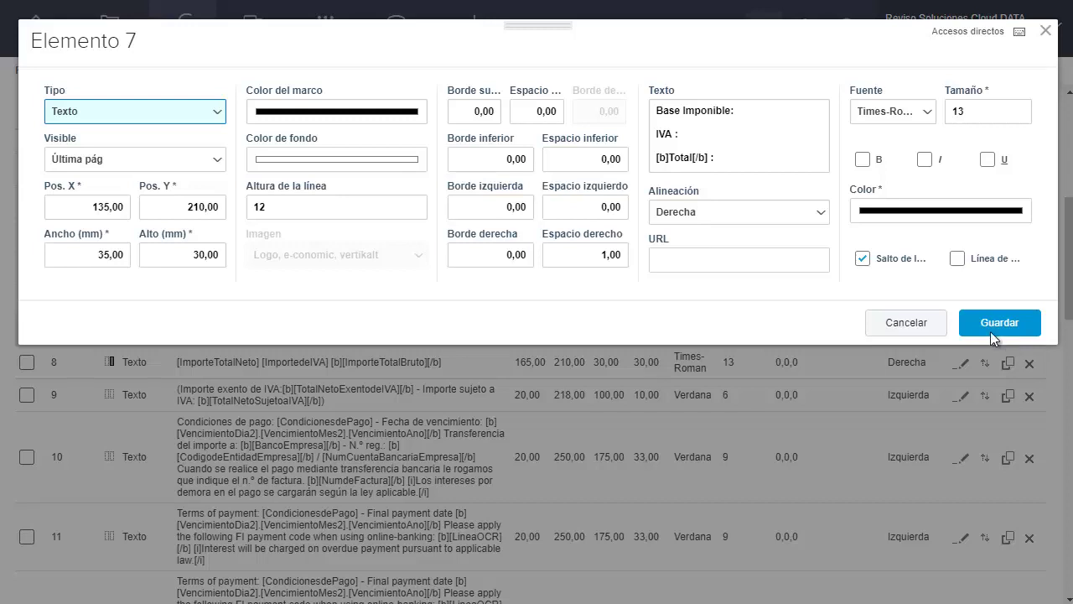
{"action": "left_click", "coordinate": [85, 209]}
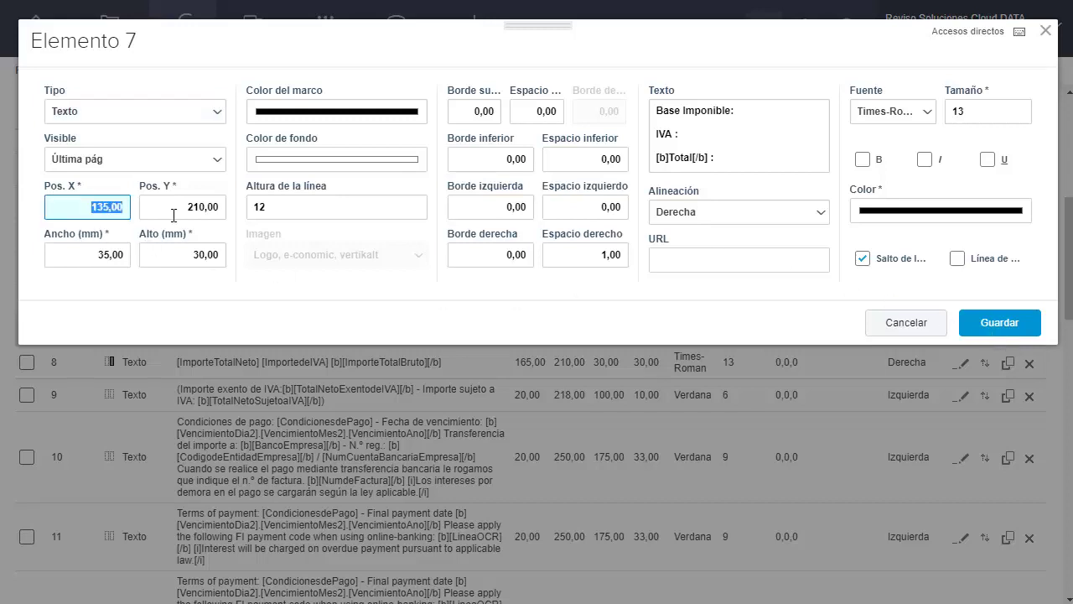
{"action": "left_click", "coordinate": [84, 255]}
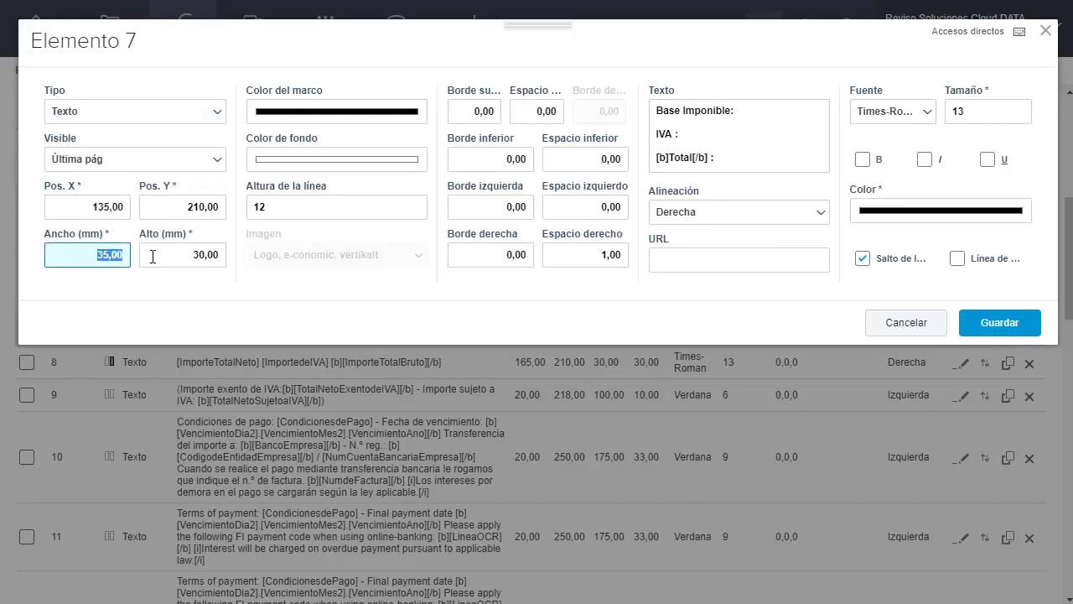
{"action": "left_click", "coordinate": [72, 206]}
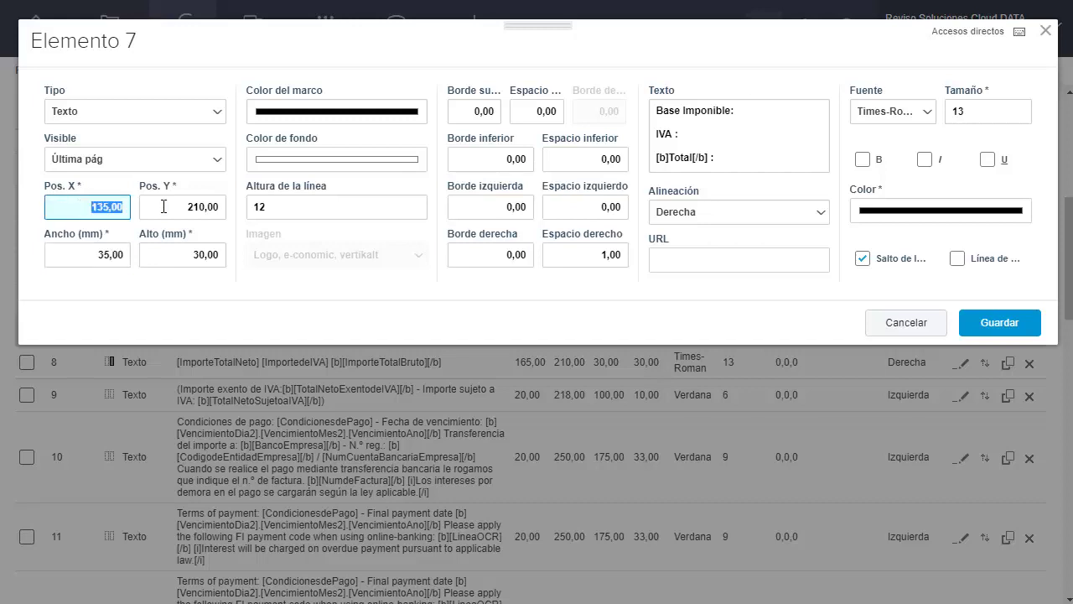
{"action": "key", "text": "End"}
{"action": "type", "text": "+"}
{"action": "type", "text": "35"}
{"action": "type", "text": "="}
{"action": "key", "text": "Tab"}
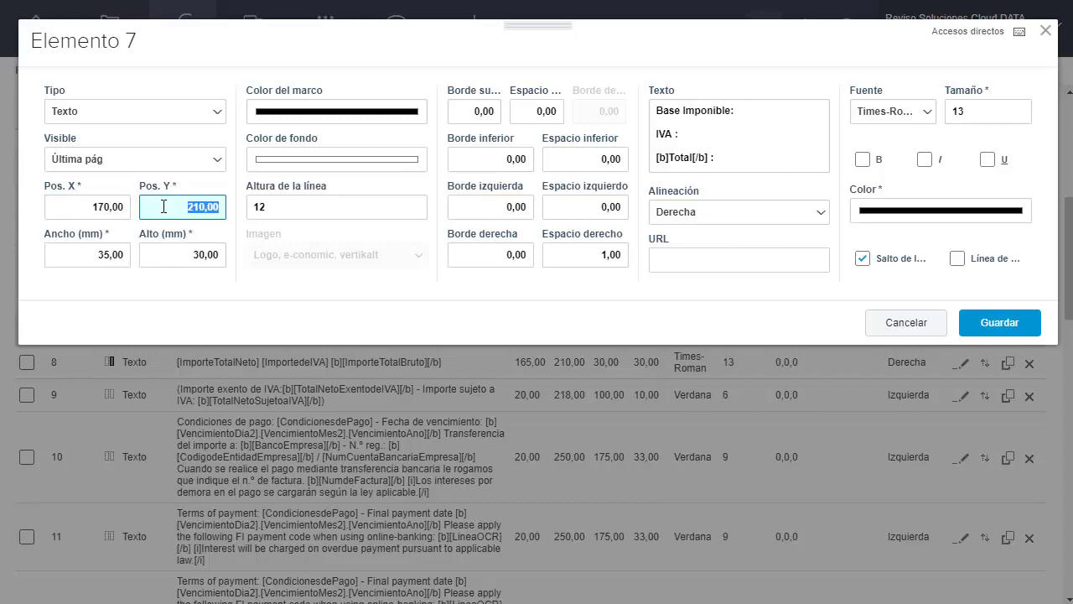
{"action": "key", "text": "Return"}
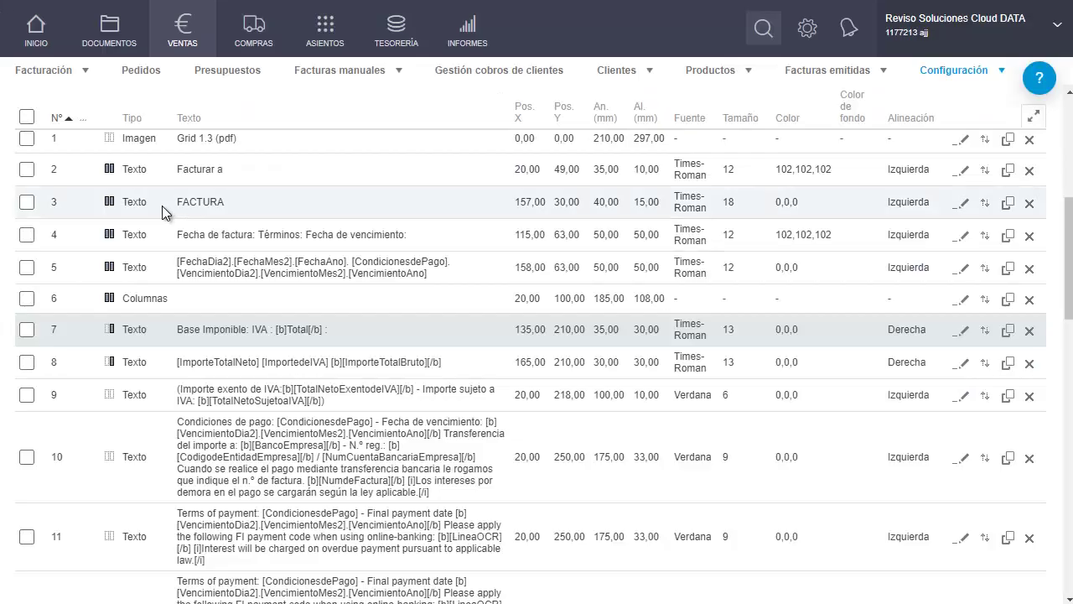
- Preview the Factura layout with sample data, enlarge the preview to examine the item line's columns, and close it
{"action": "scroll", "coordinate": [395, 447], "scroll_direction": "up", "scroll_amount": 5}
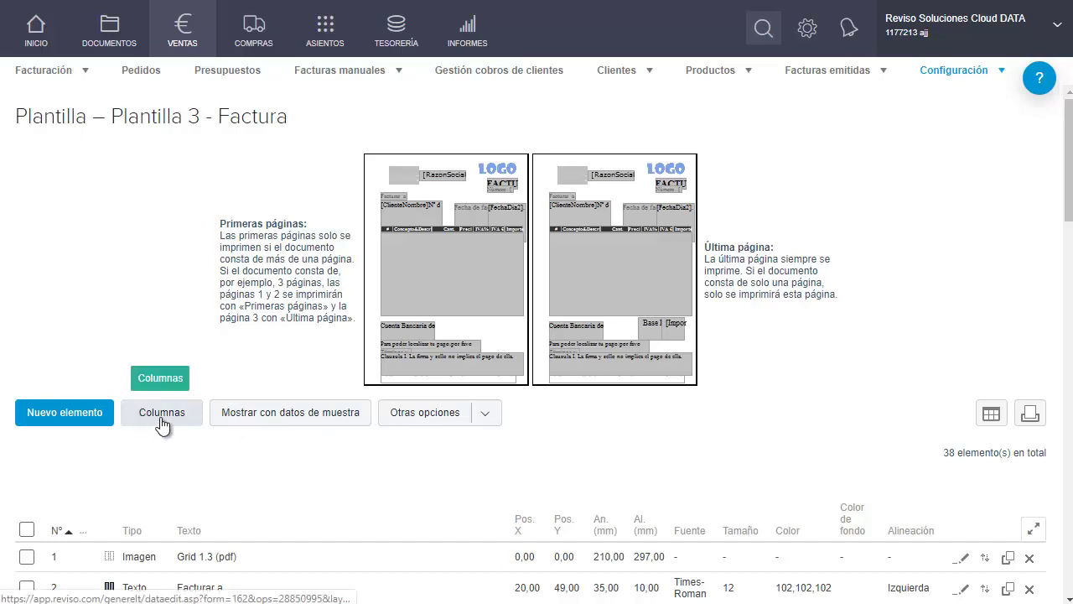
{"action": "left_click", "coordinate": [347, 419]}
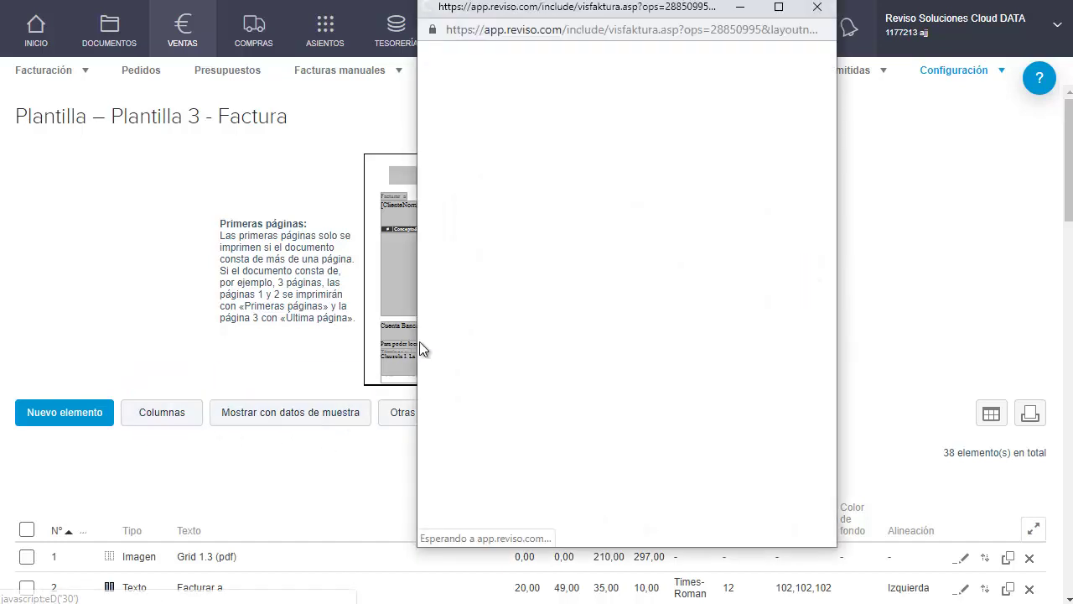
{"action": "left_click_drag", "start_coordinate": [416, 349], "coordinate": [122, 354]}
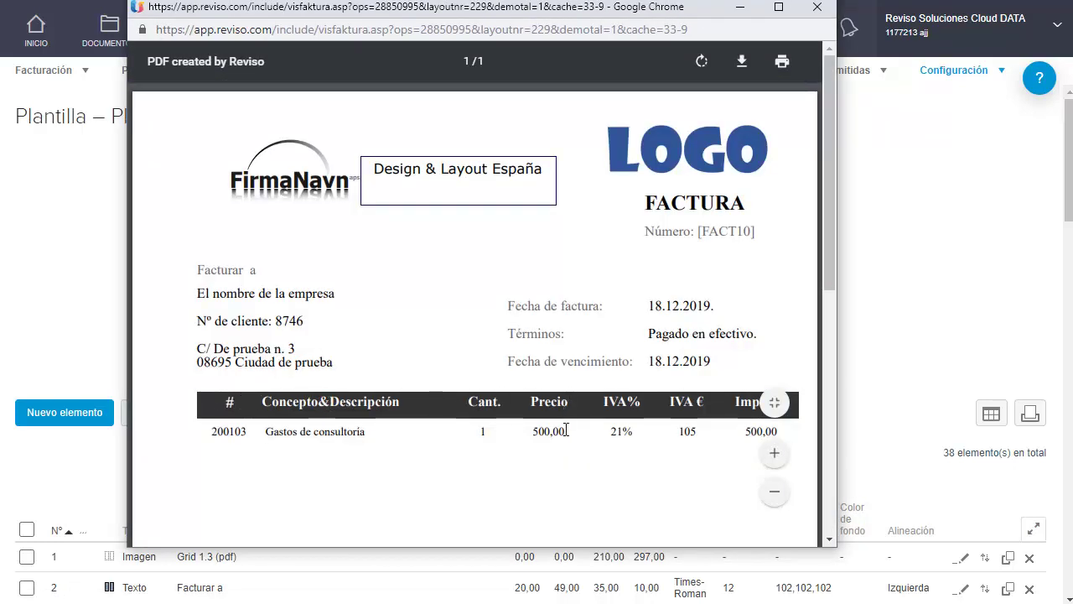
{"action": "left_click_drag", "start_coordinate": [567, 430], "coordinate": [491, 433]}
{"action": "left_click_drag", "start_coordinate": [369, 432], "coordinate": [205, 436]}
{"action": "left_click", "coordinate": [818, 7]}
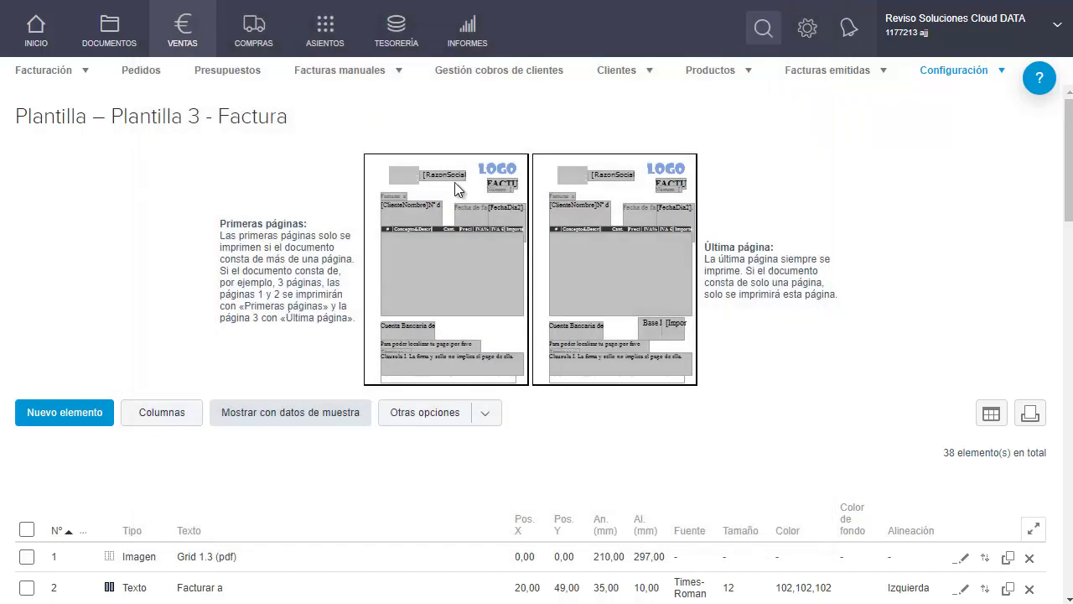
- View the column settings of Plantilla 3's Factura layout and return to the home page
{"action": "left_click", "coordinate": [162, 412]}
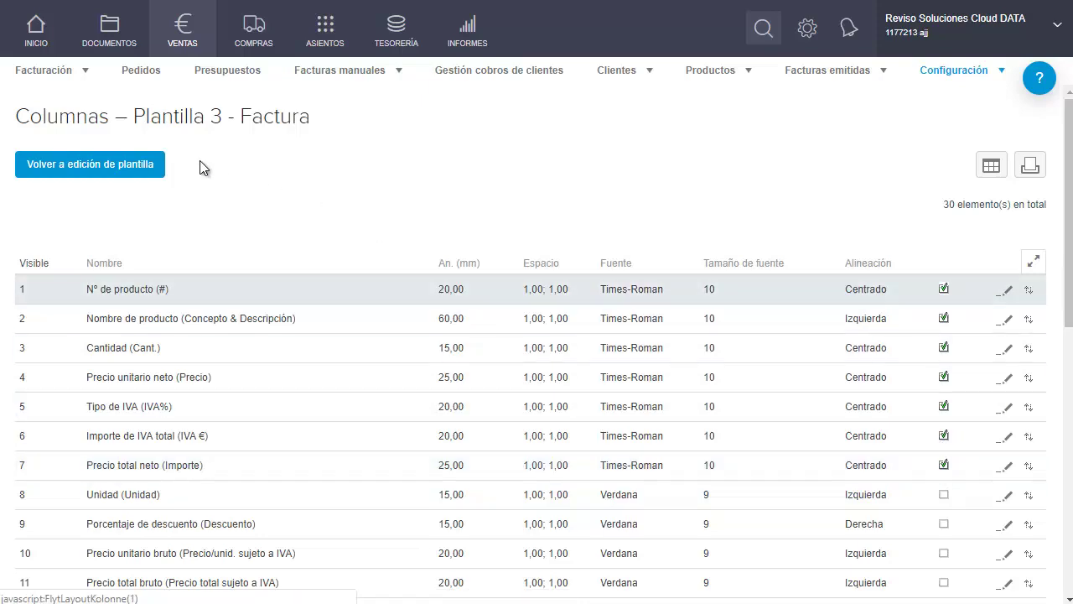
{"action": "left_click", "coordinate": [46, 41]}
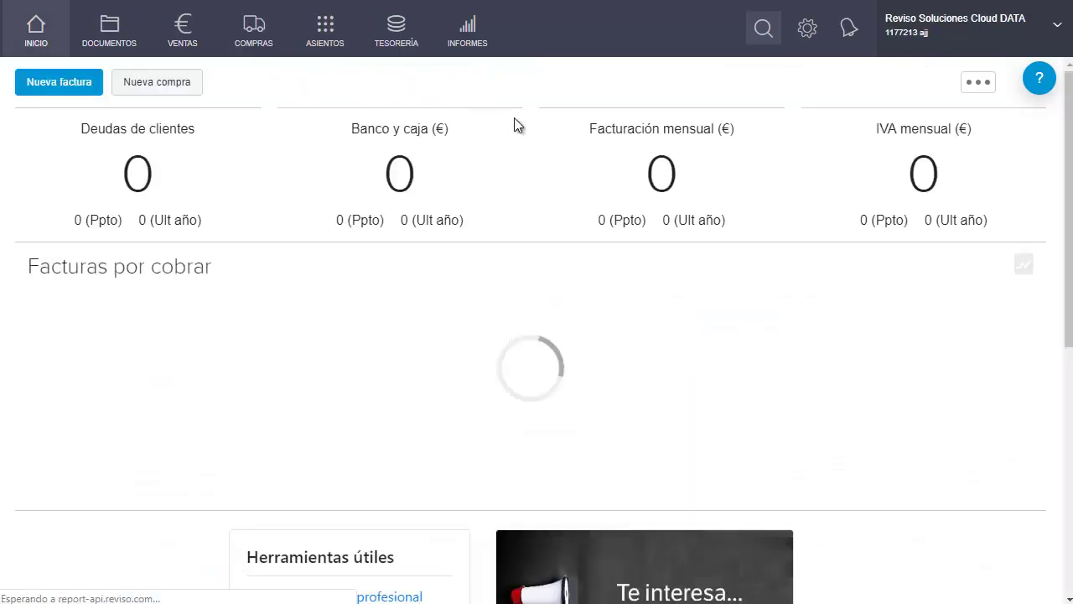